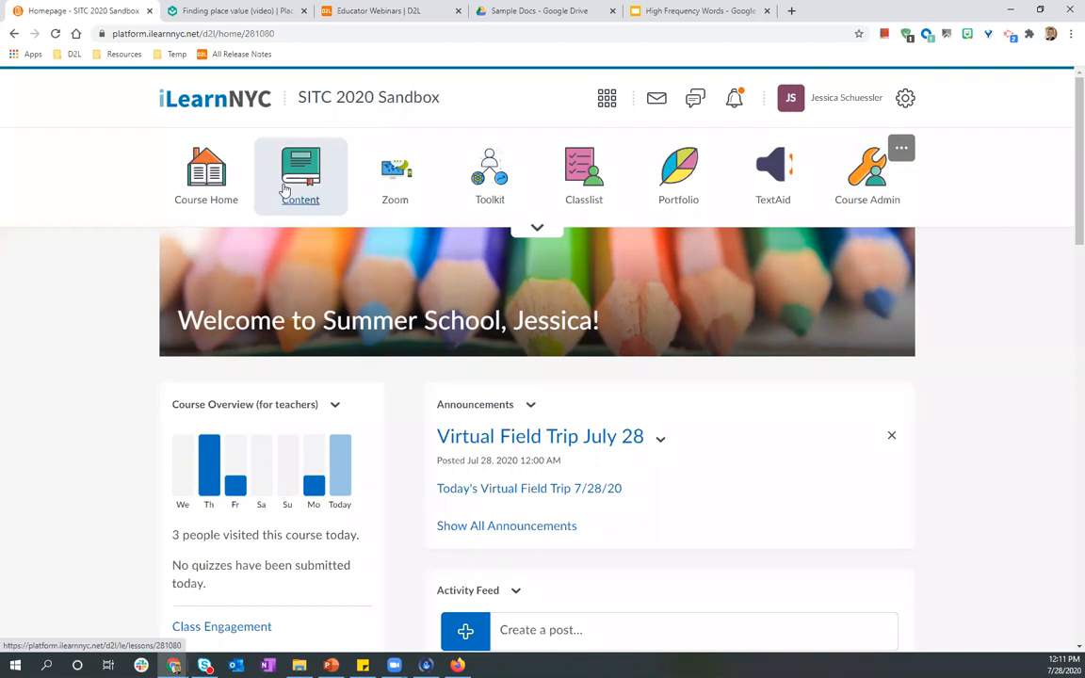
Open the course's Content area.
{"action": "left_click", "coordinate": [286, 191]}
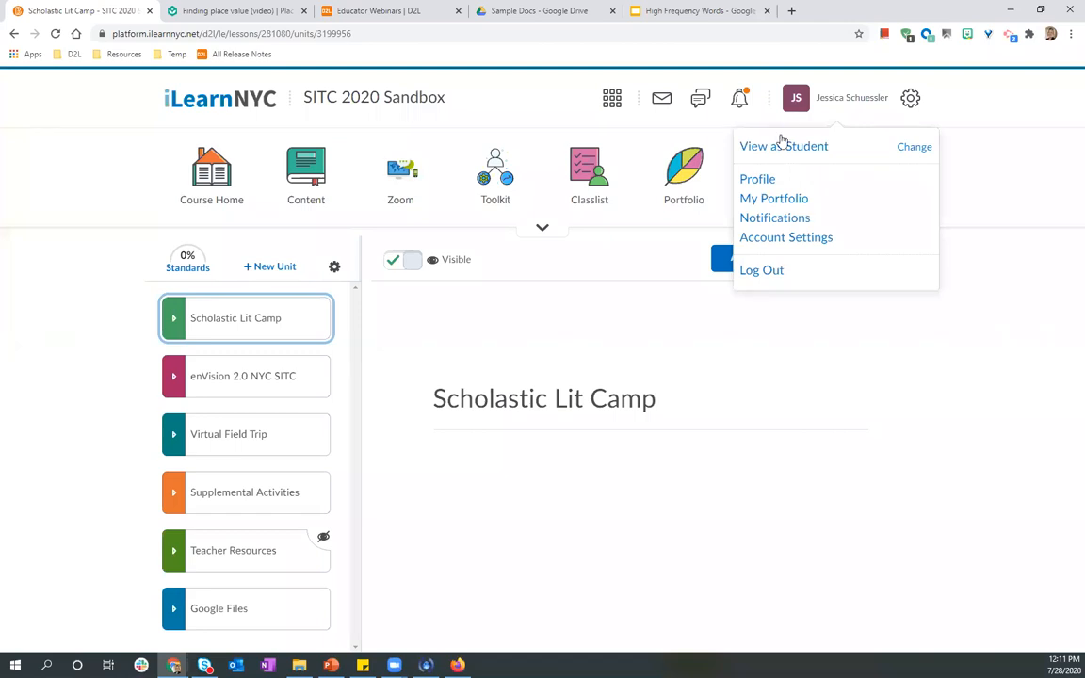
{"action": "left_click", "coordinate": [509, 503]}
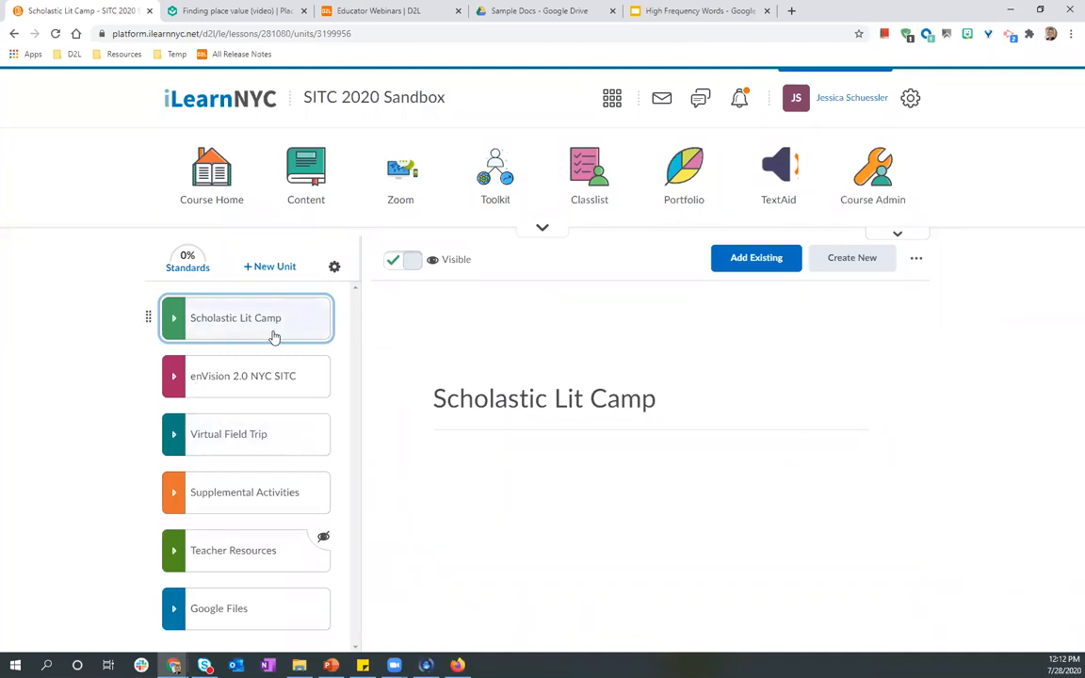
Expand and collapse the Scholastic Lit Camp and enVision 2.0 NYC SITC units to view their items.
{"action": "left_click", "coordinate": [187, 332]}
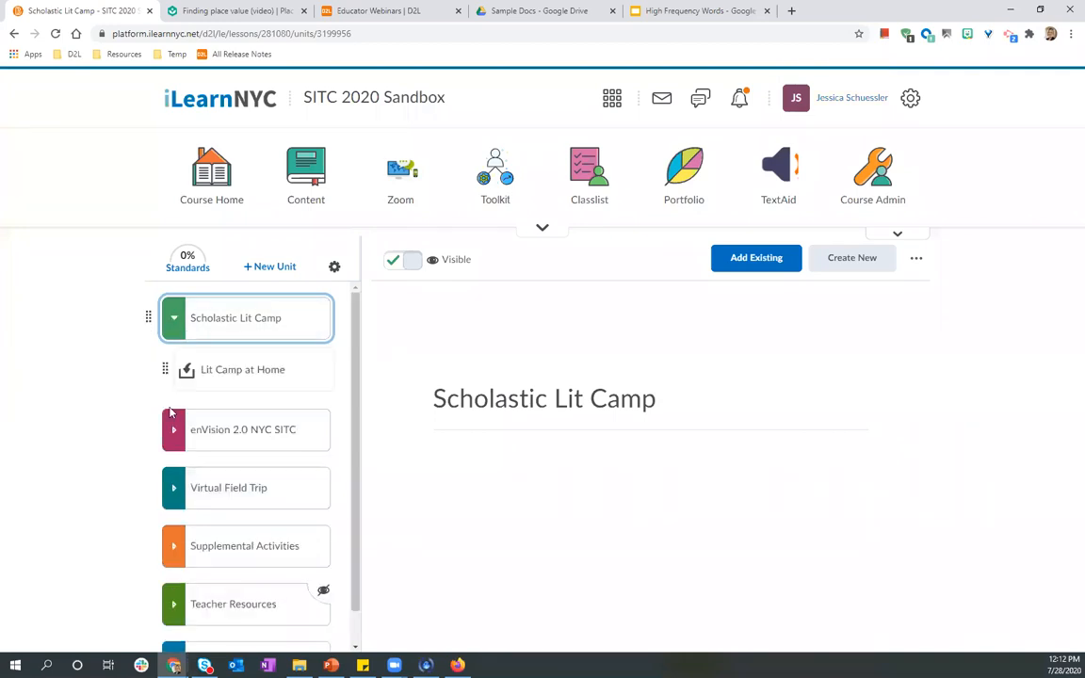
{"action": "left_click", "coordinate": [173, 430]}
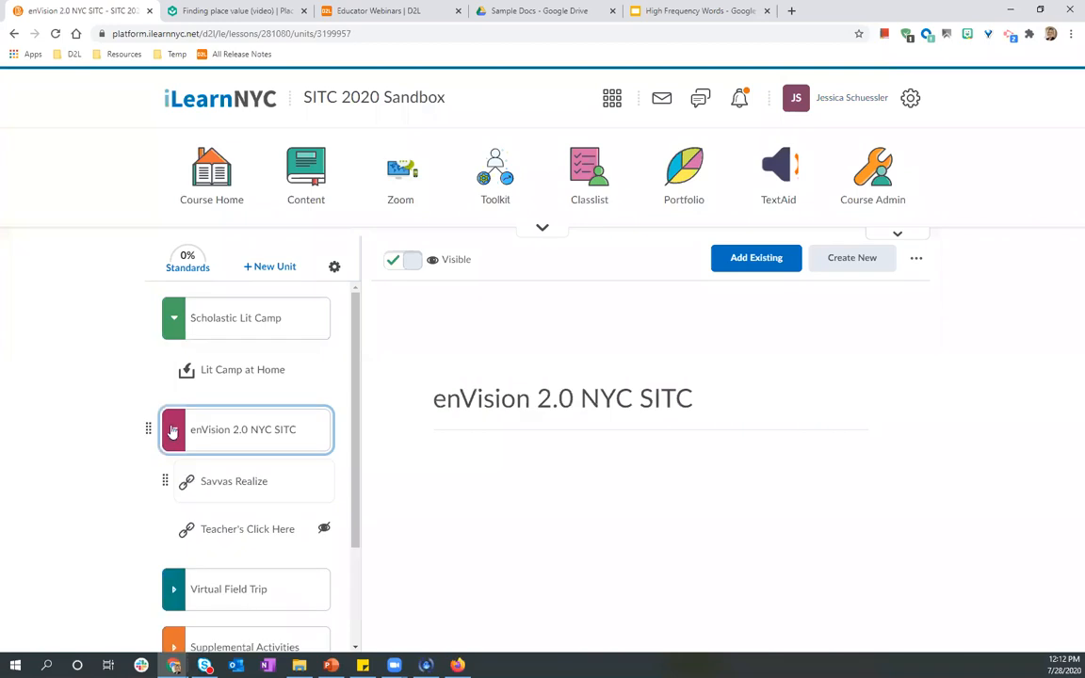
{"action": "left_click", "coordinate": [173, 431]}
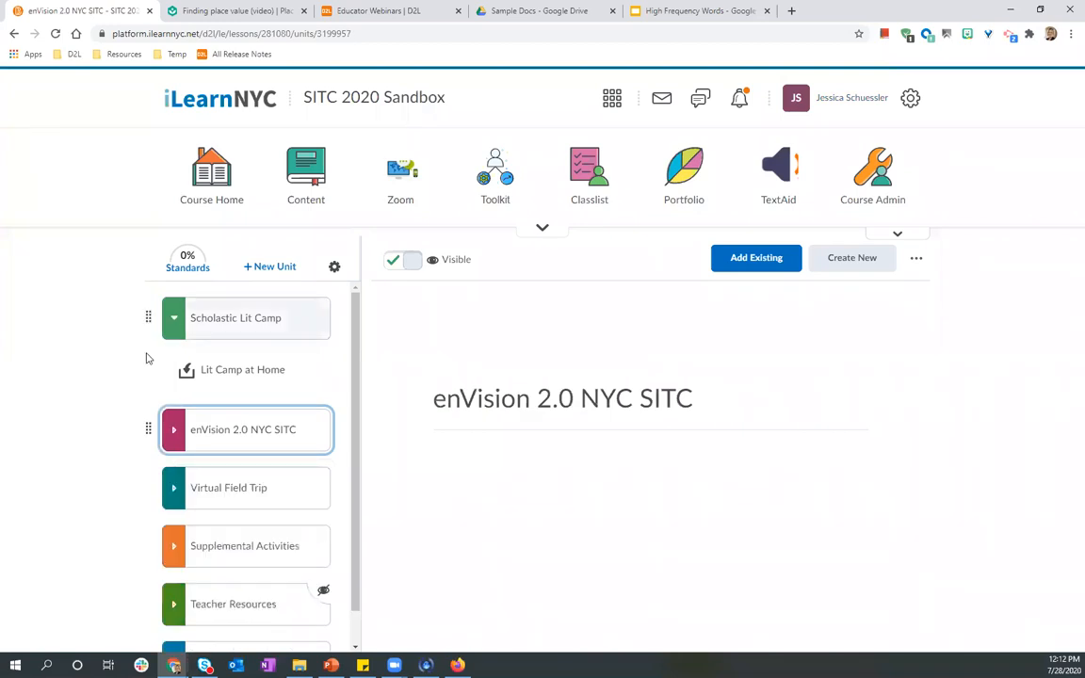
{"action": "left_click", "coordinate": [175, 319]}
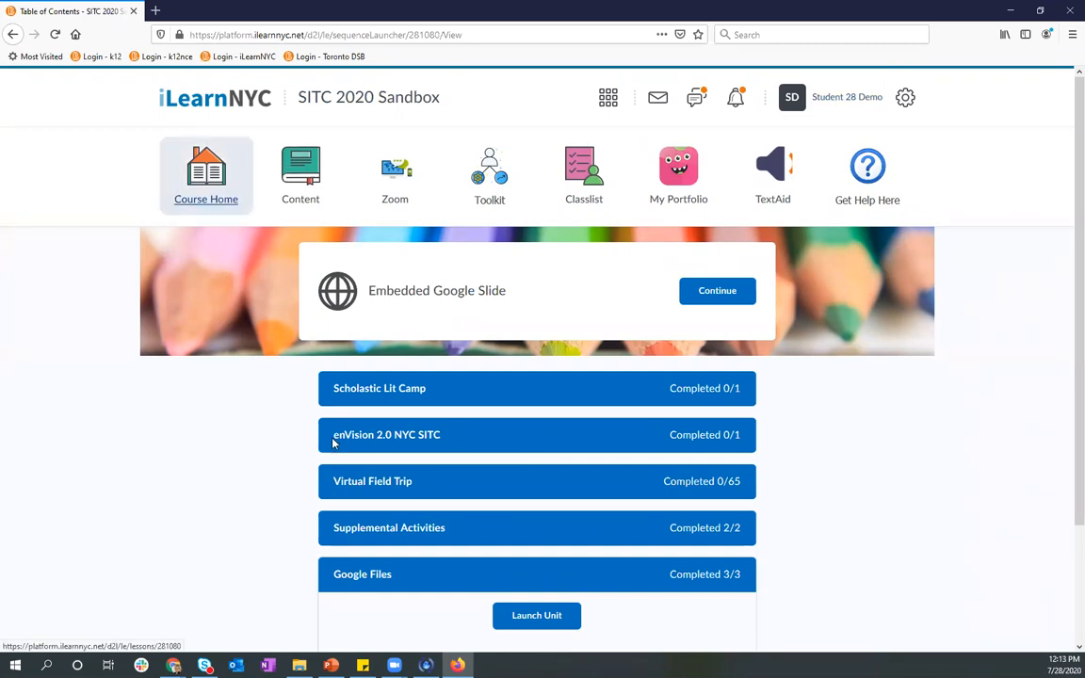
Browse the student table of contents, expanding the Scholastic Lit Camp, enVision 2.0 NYC SITC and Virtual Field Trip units.
{"action": "scroll", "coordinate": [332, 444], "scroll_direction": "down", "scroll_amount": 3}
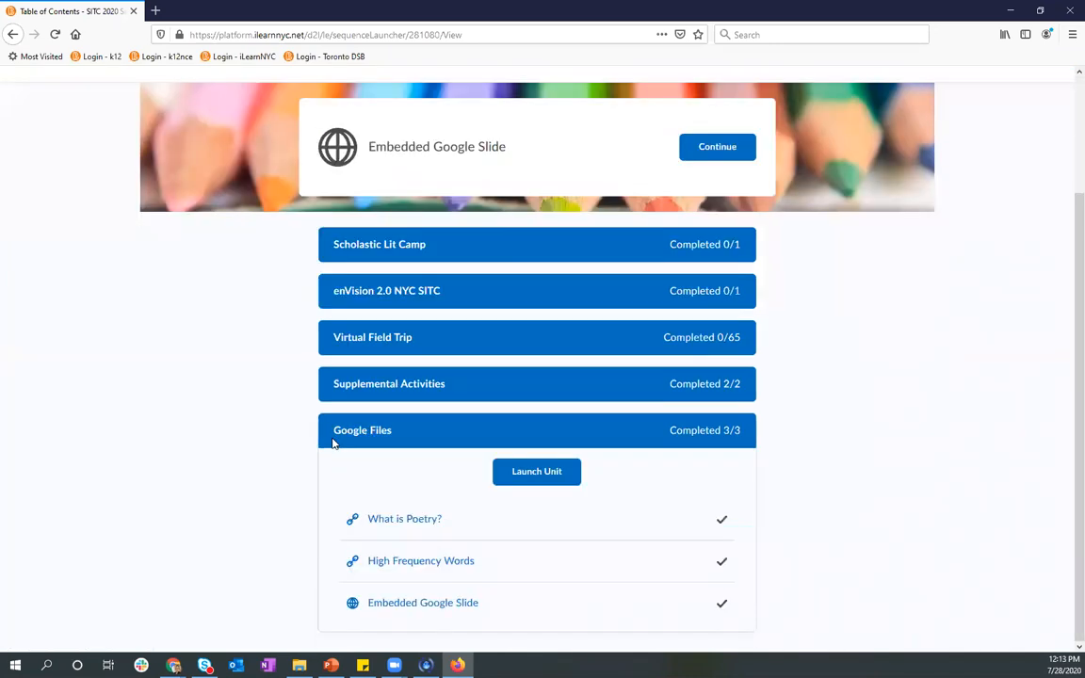
{"action": "scroll", "coordinate": [930, 398], "scroll_direction": "up", "scroll_amount": 3}
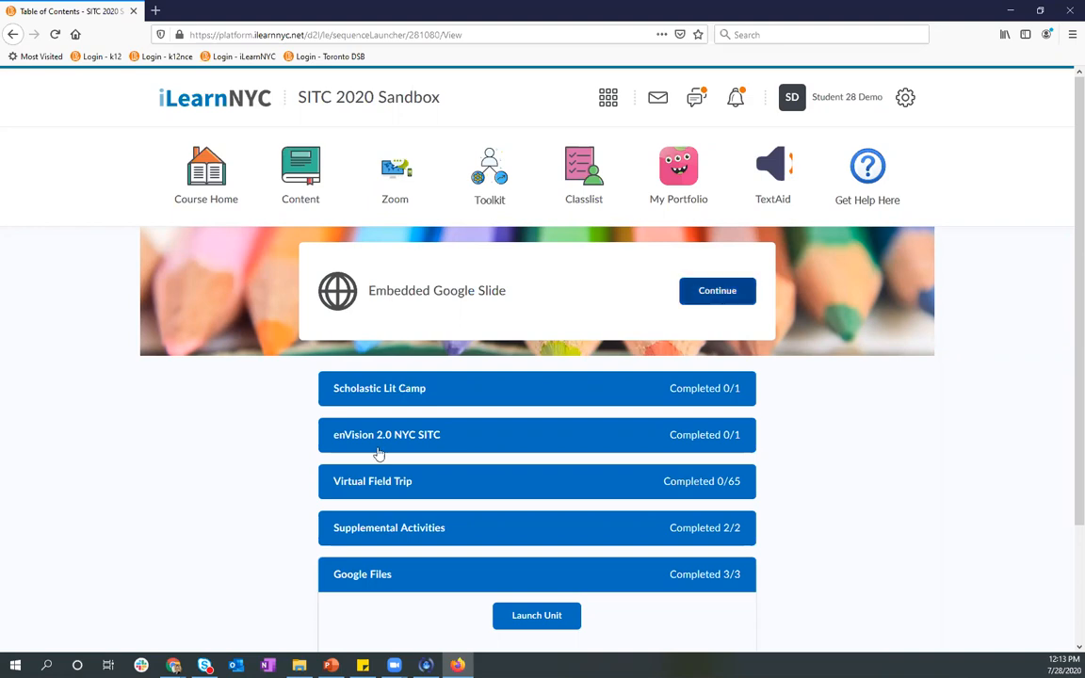
{"action": "left_click", "coordinate": [356, 396]}
{"action": "scroll", "coordinate": [453, 468], "scroll_direction": "down", "scroll_amount": 1}
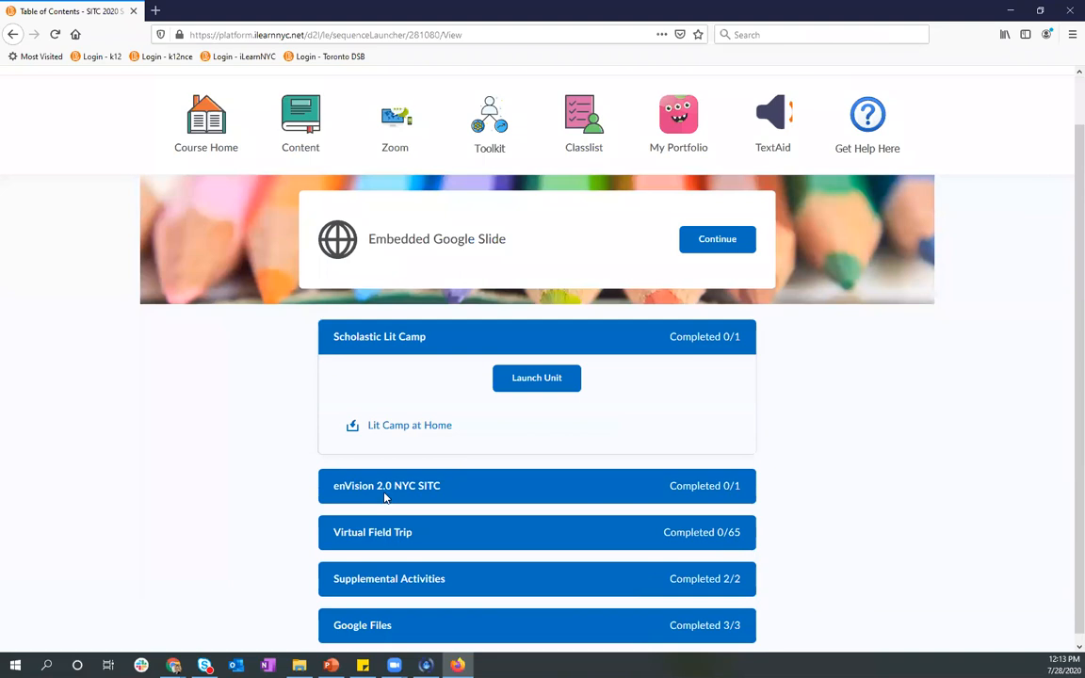
{"action": "left_click", "coordinate": [384, 497]}
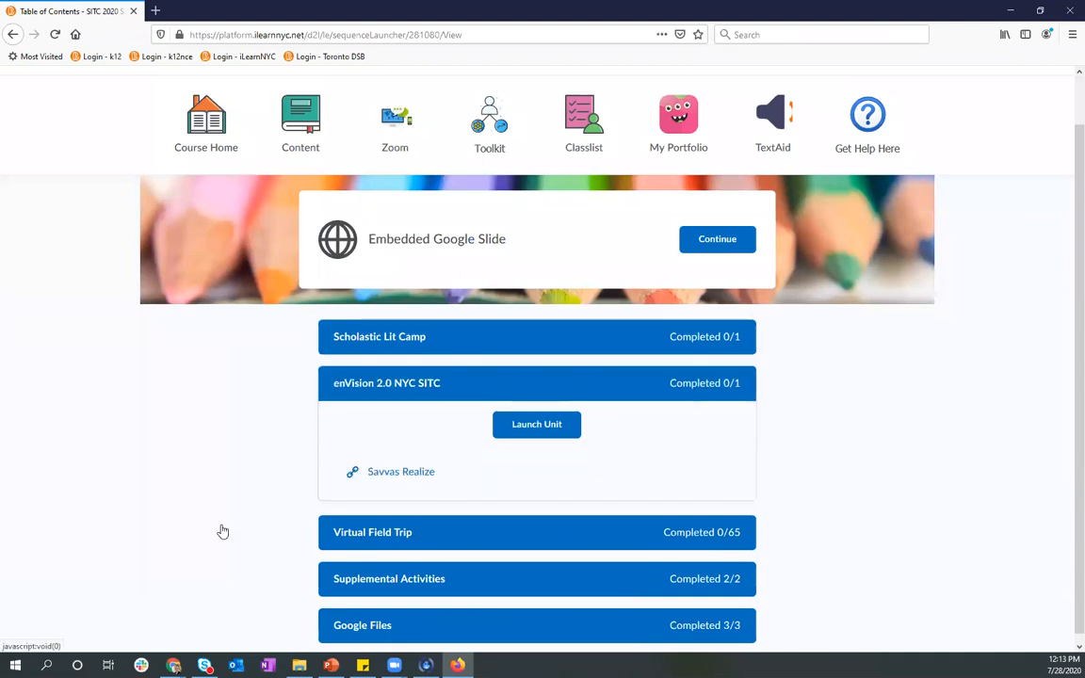
{"action": "left_click", "coordinate": [339, 533]}
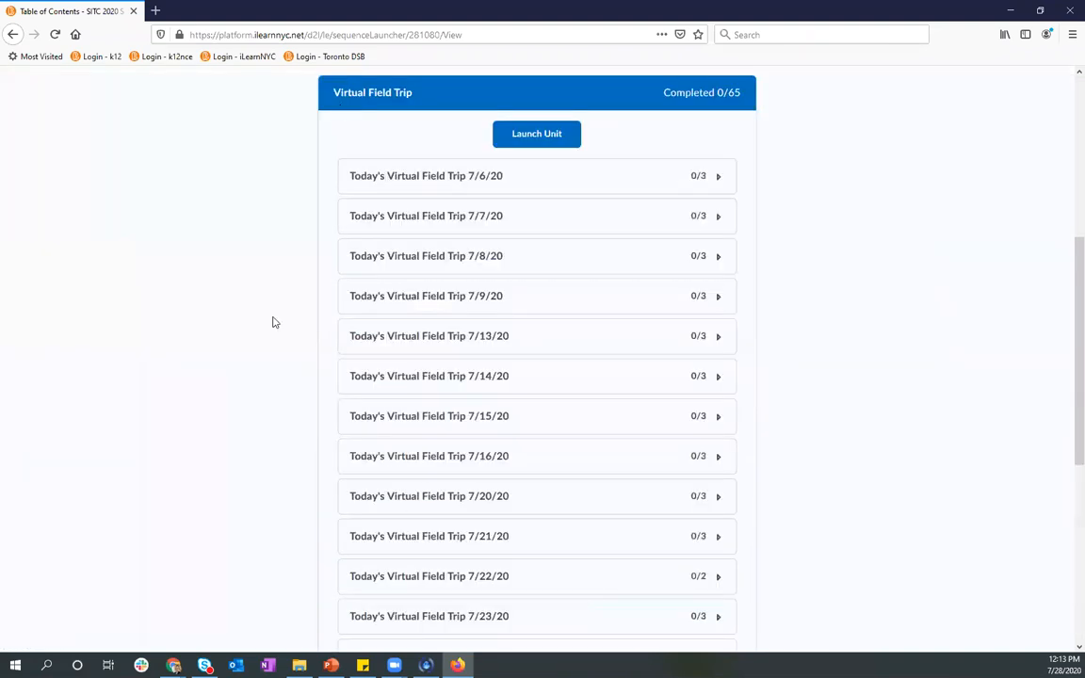
Scroll through the Virtual Field Trip topics and open Ten rules for writing fiction from Supplemental Activities.
{"action": "scroll", "coordinate": [517, 400], "scroll_direction": "down", "scroll_amount": 2}
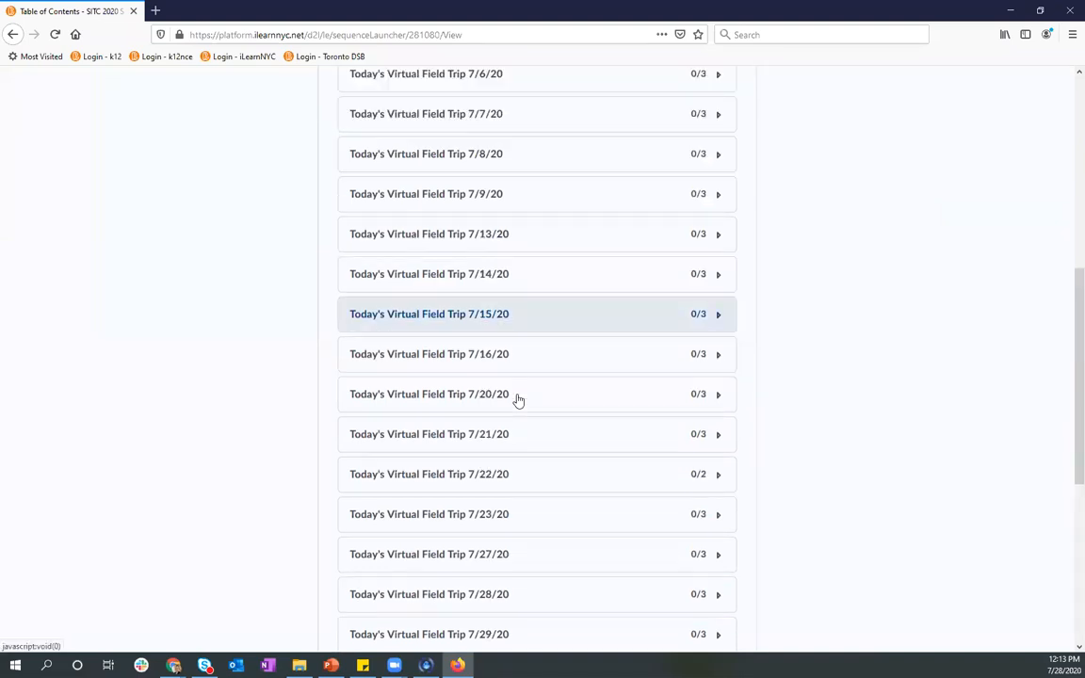
{"action": "scroll", "coordinate": [535, 572], "scroll_direction": "down", "scroll_amount": 7}
{"action": "left_click", "coordinate": [414, 569]}
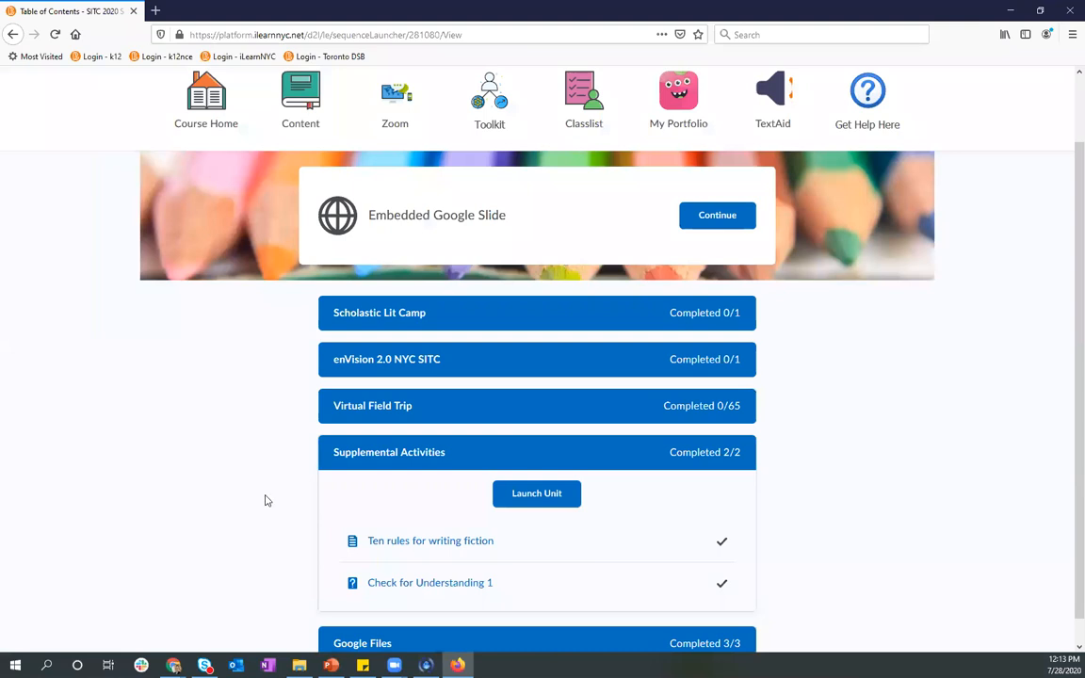
{"action": "scroll", "coordinate": [266, 527], "scroll_direction": "down", "scroll_amount": 1}
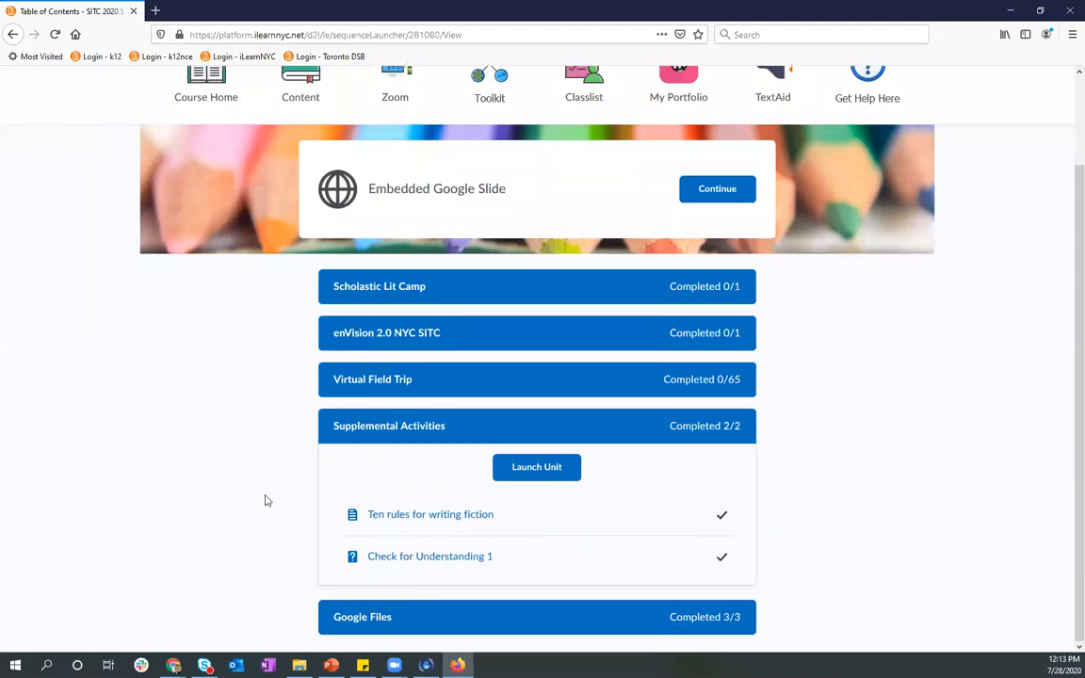
{"action": "left_click", "coordinate": [421, 524]}
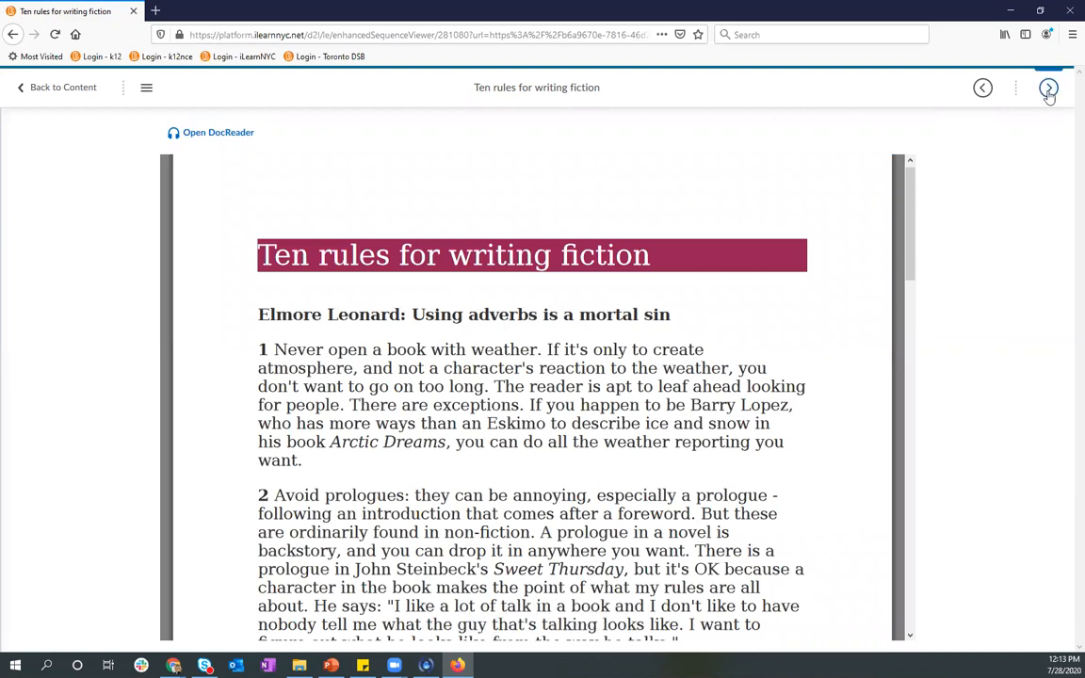
Advance to Check for Understanding 1 and open and close the unit's topic list.
{"action": "left_click", "coordinate": [1049, 90]}
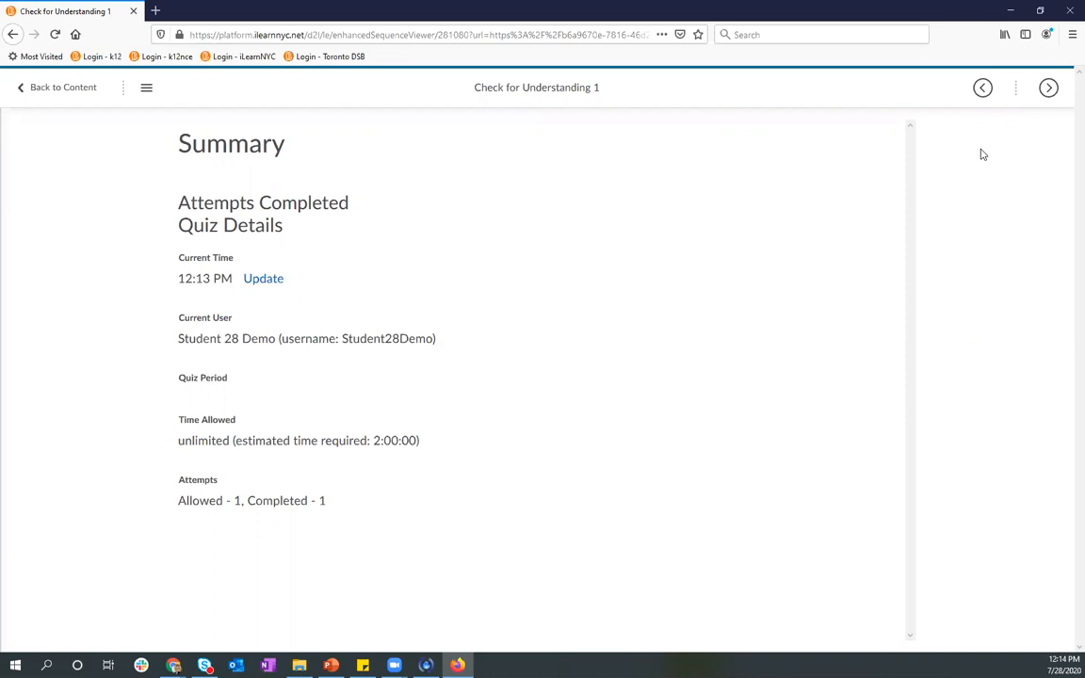
{"action": "left_click", "coordinate": [146, 92]}
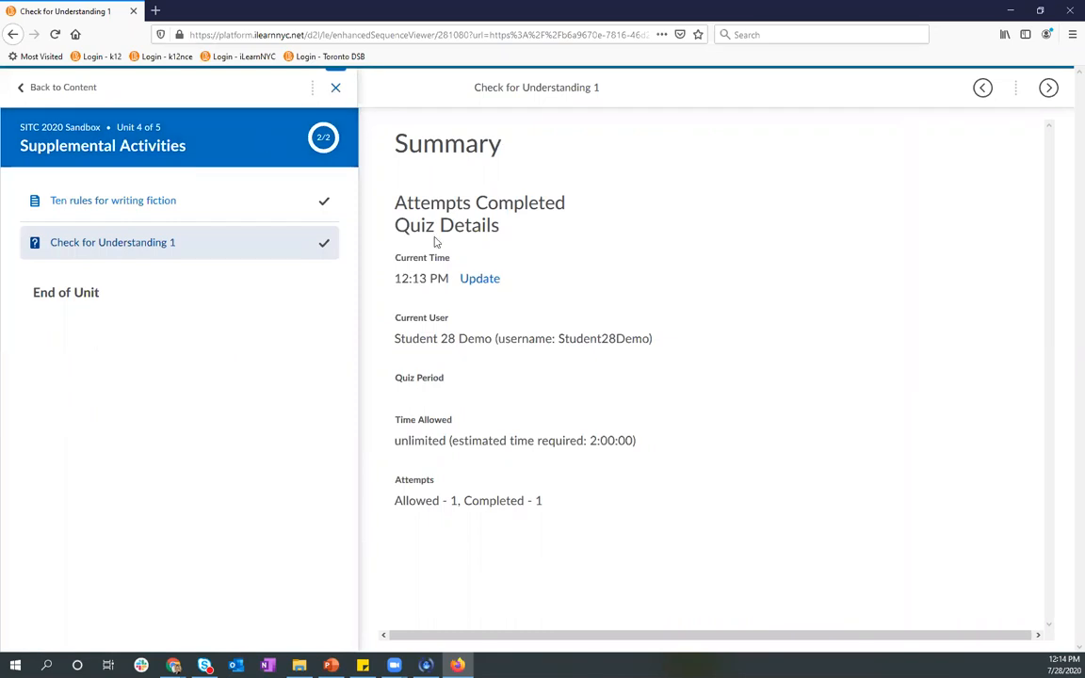
{"action": "left_click", "coordinate": [620, 162]}
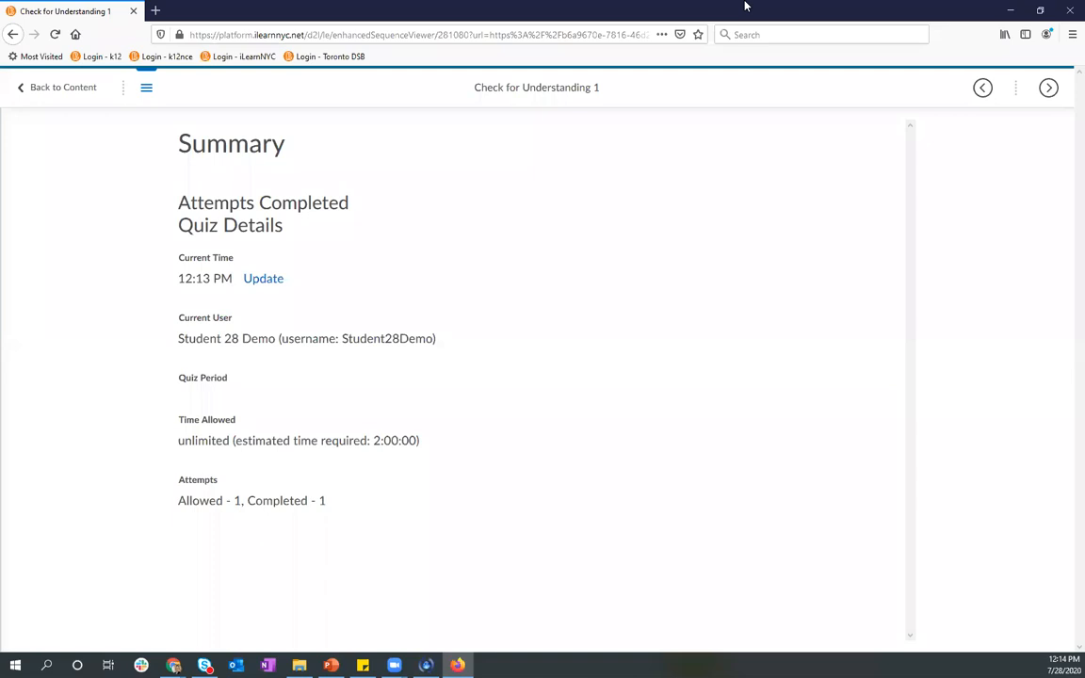
Return to the teacher's content view and expand the Supplemental Activities unit.
{"action": "key", "text": "alt+Tab"}
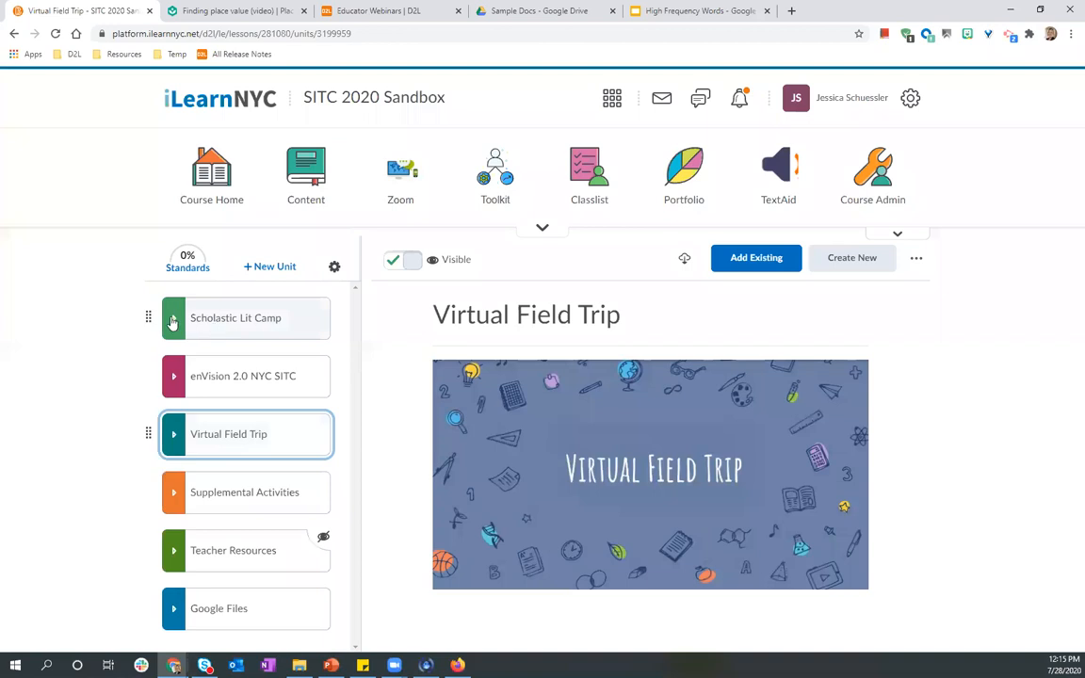
{"action": "left_click", "coordinate": [173, 322]}
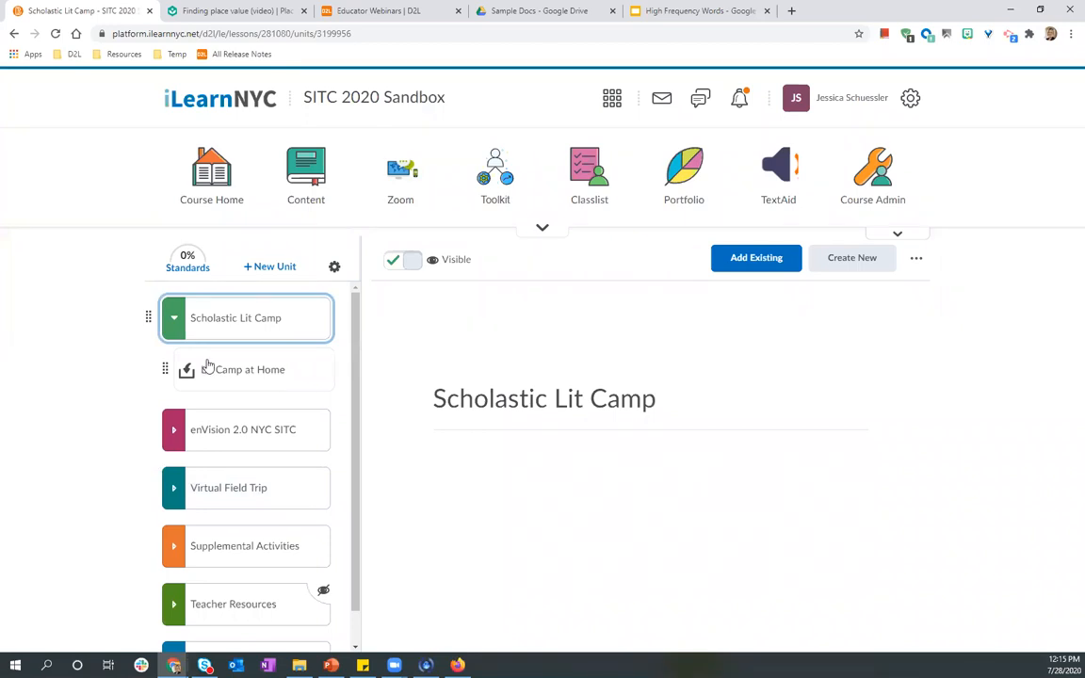
{"action": "left_click", "coordinate": [174, 320]}
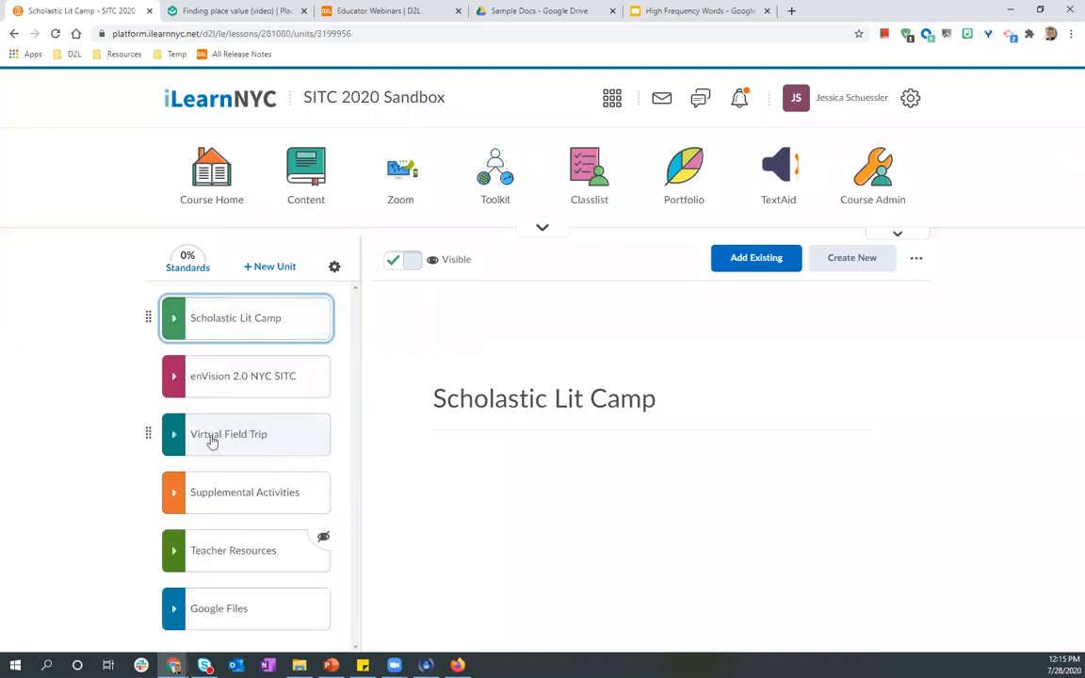
{"action": "mouse_move", "coordinate": [212, 442]}
{"action": "left_mouse_down"}
{"action": "mouse_move", "coordinate": [201, 366]}
{"action": "mouse_move", "coordinate": [212, 476]}
{"action": "mouse_move", "coordinate": [218, 424]}
{"action": "left_mouse_up"}
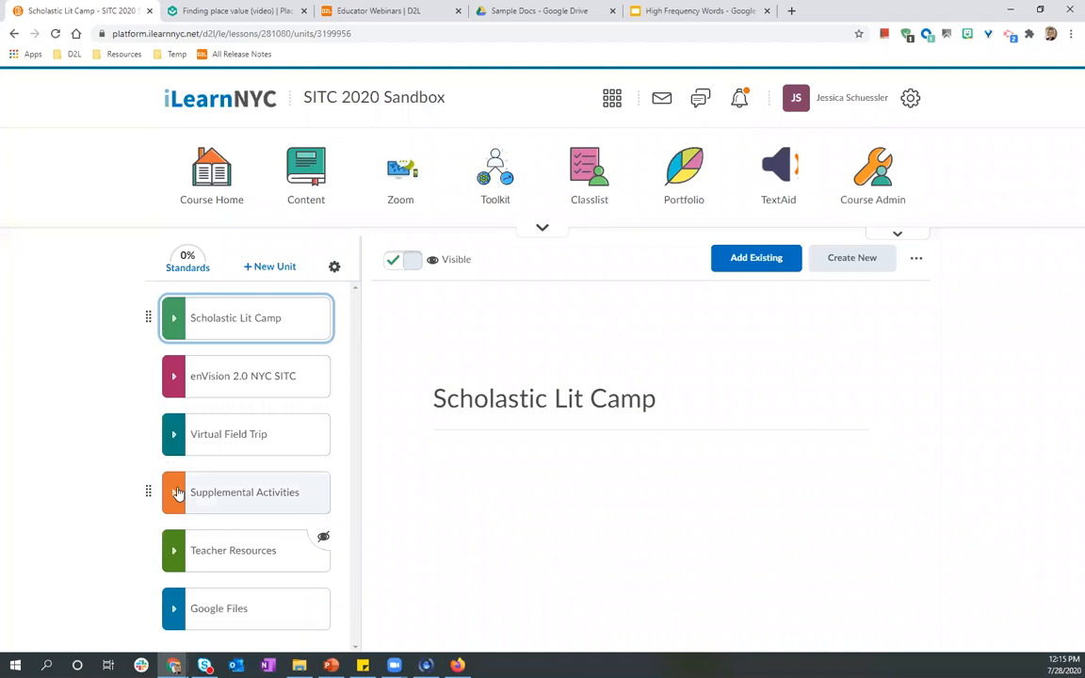
{"action": "left_click", "coordinate": [182, 502]}
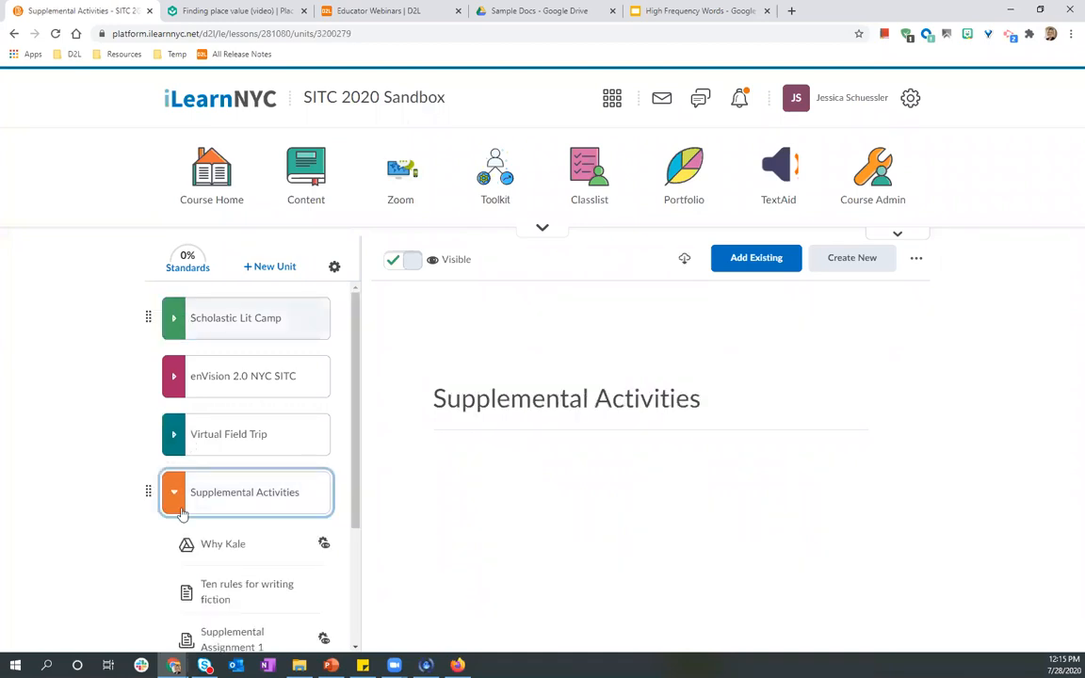
Move Why Kale below Ten rules for writing fiction within Supplemental Activities and collapse the unit.
{"action": "scroll", "coordinate": [182, 515], "scroll_direction": "down", "scroll_amount": 1}
{"action": "left_click_drag", "start_coordinate": [233, 534], "coordinate": [235, 571]}
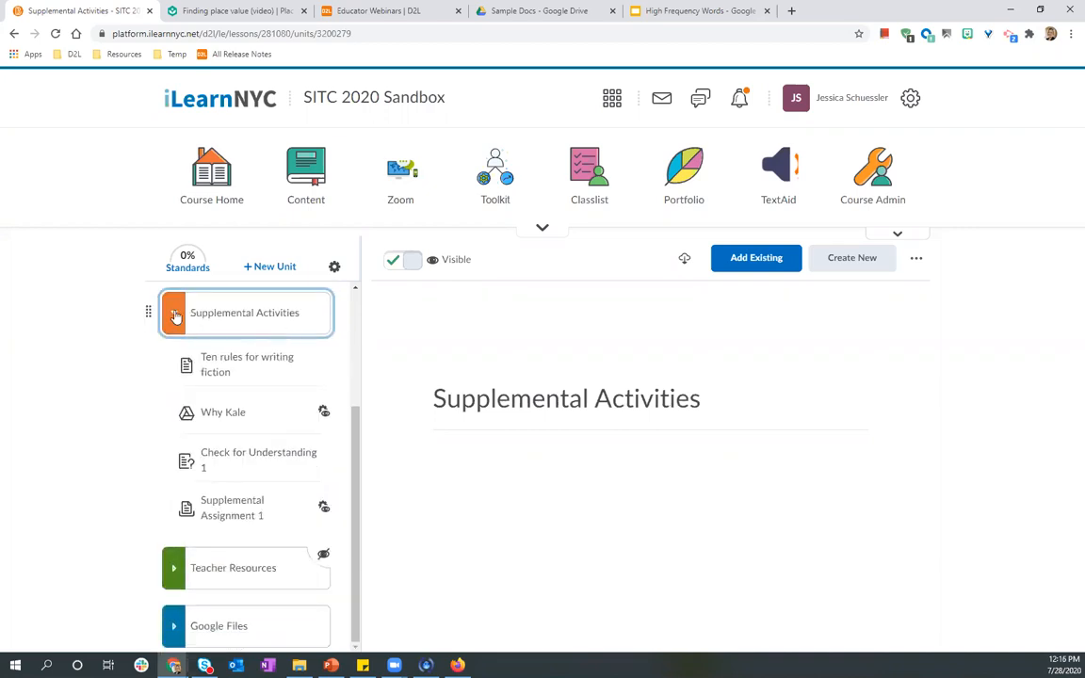
{"action": "left_click", "coordinate": [174, 316]}
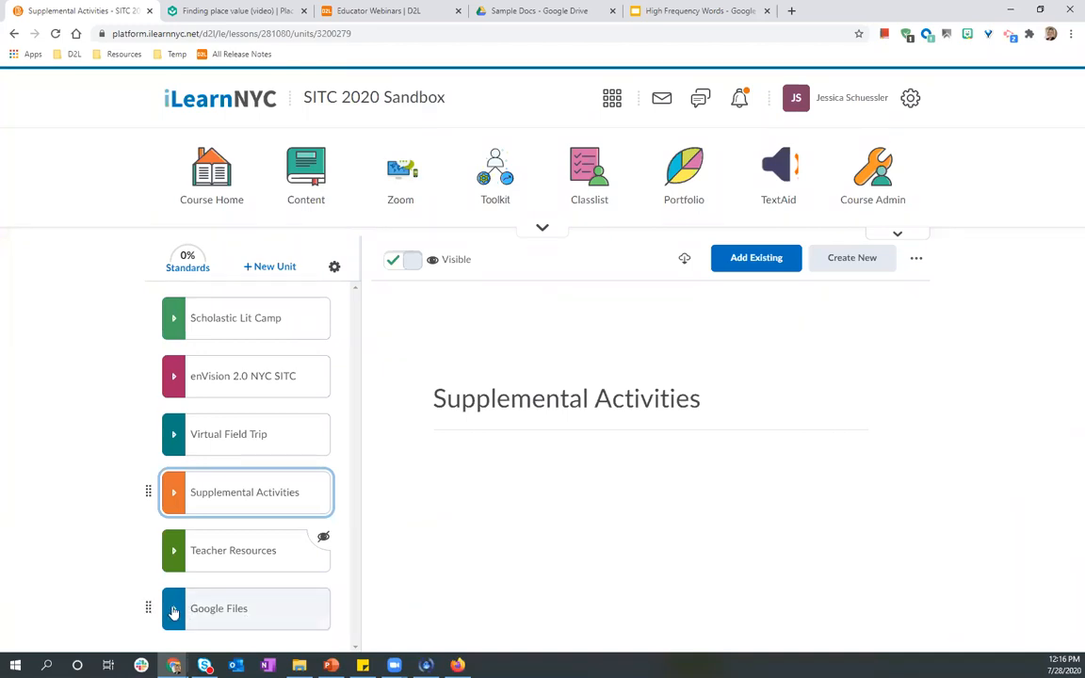
Expand the Google Files unit, open the What is Poetry? document and browse its Format menu.
{"action": "left_click", "coordinate": [296, 601]}
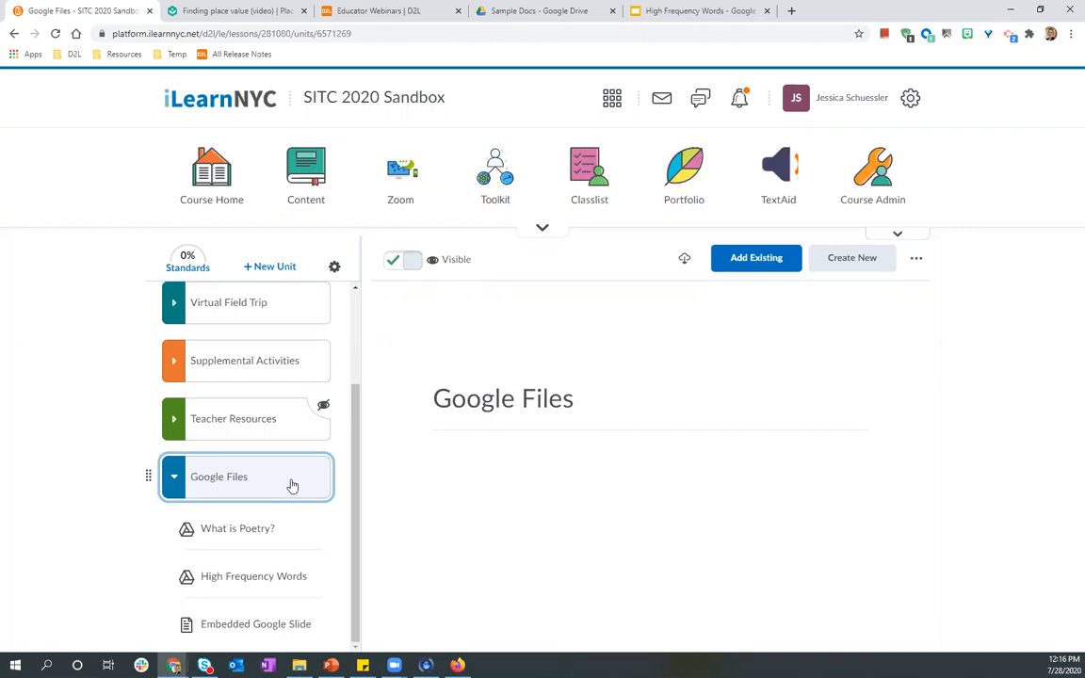
{"action": "left_click", "coordinate": [253, 530]}
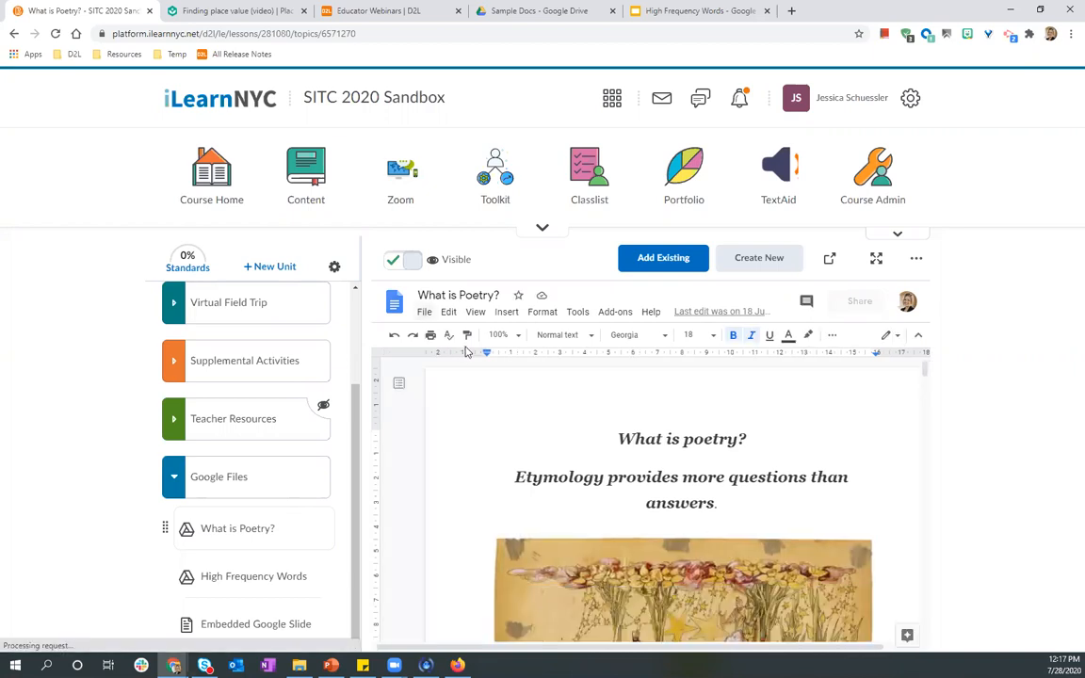
{"action": "left_click", "coordinate": [543, 312]}
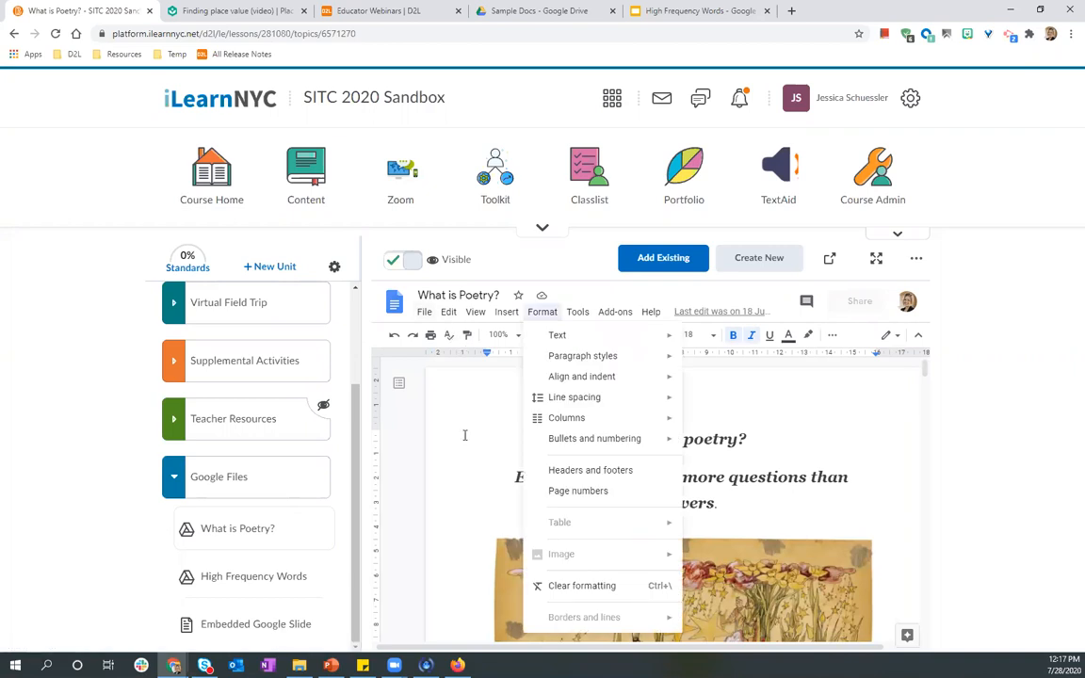
{"action": "left_click", "coordinate": [744, 452]}
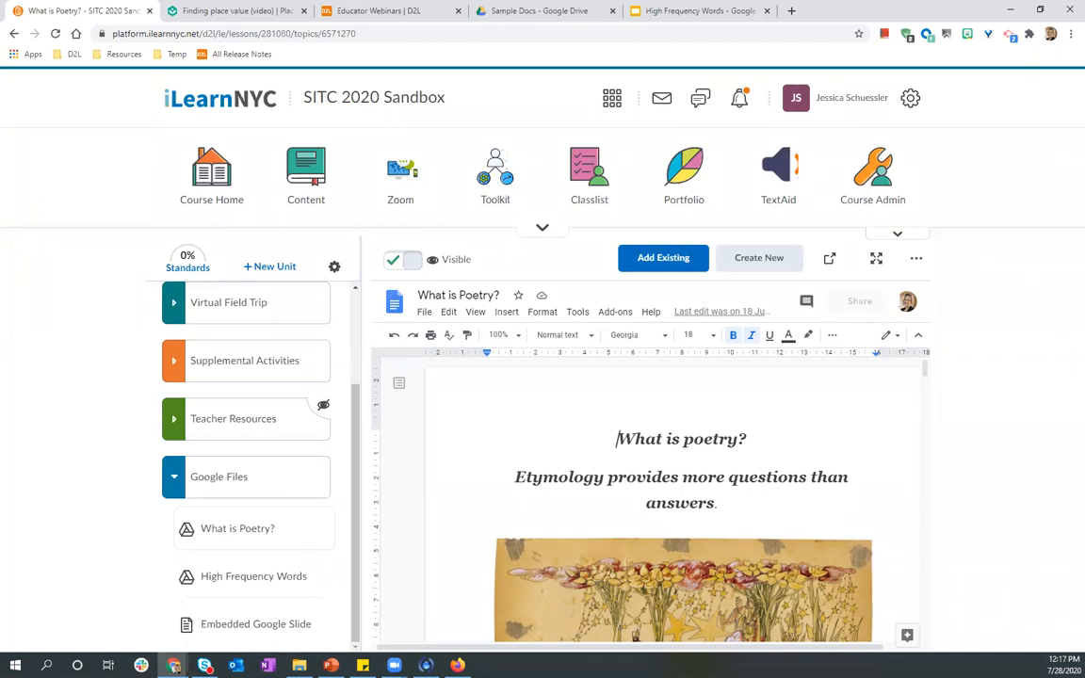
Review the What is Poetry? document and its View menu in the student view, then return to the teacher view.
{"action": "key", "text": "alt+Tab"}
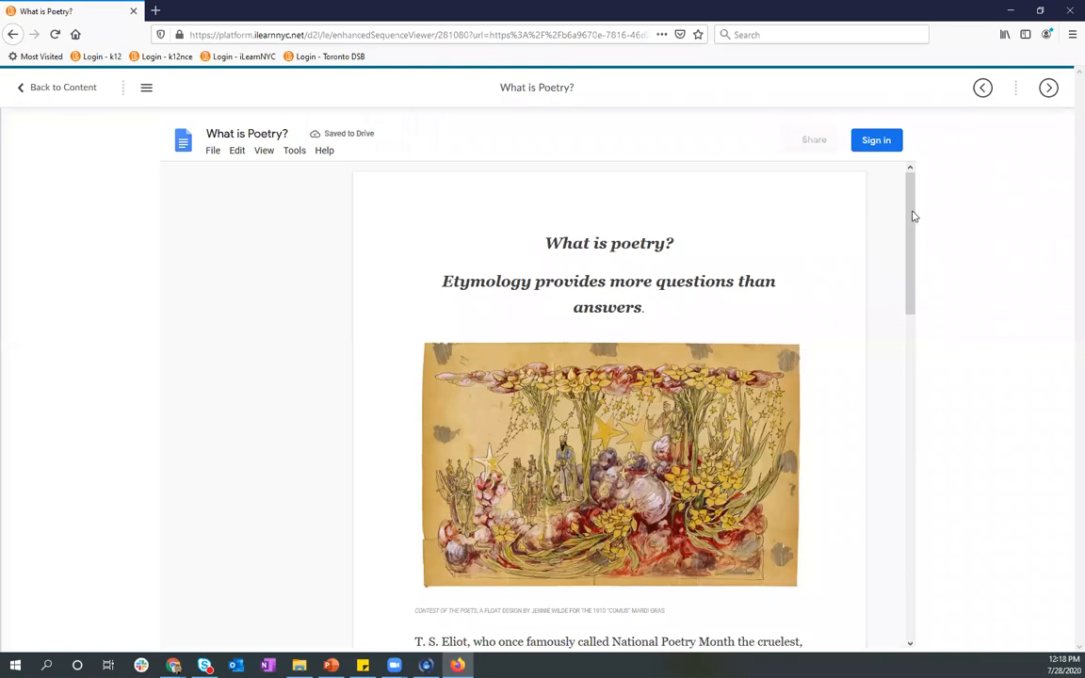
{"action": "scroll", "coordinate": [912, 247], "scroll_direction": "down", "scroll_amount": 3}
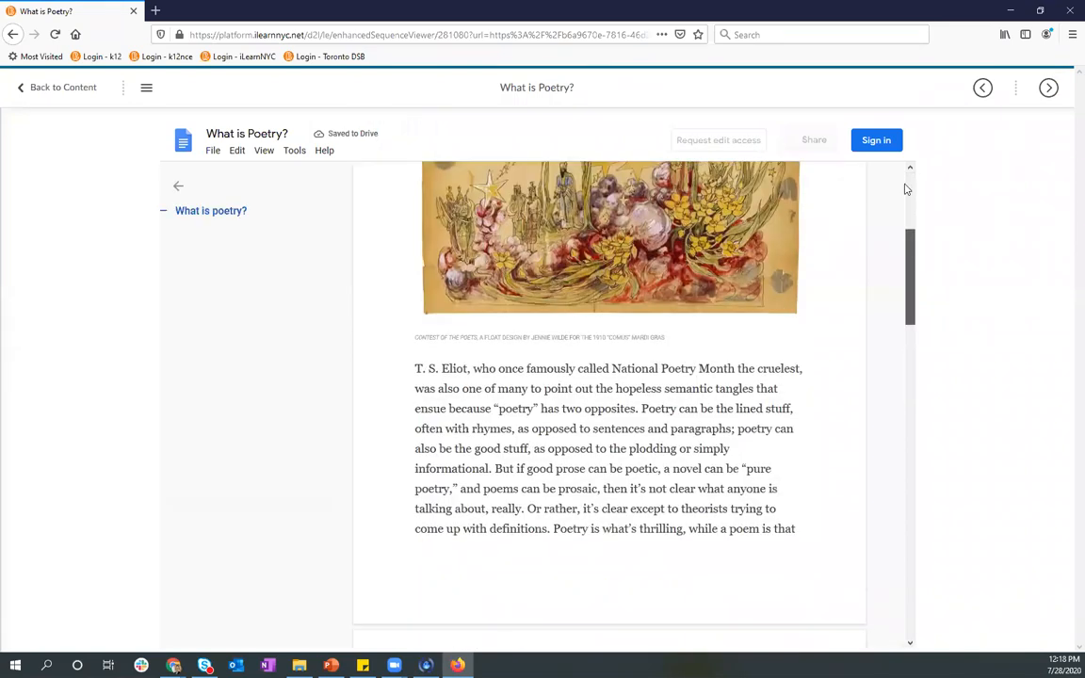
{"action": "scroll", "coordinate": [612, 257], "scroll_direction": "up", "scroll_amount": 4}
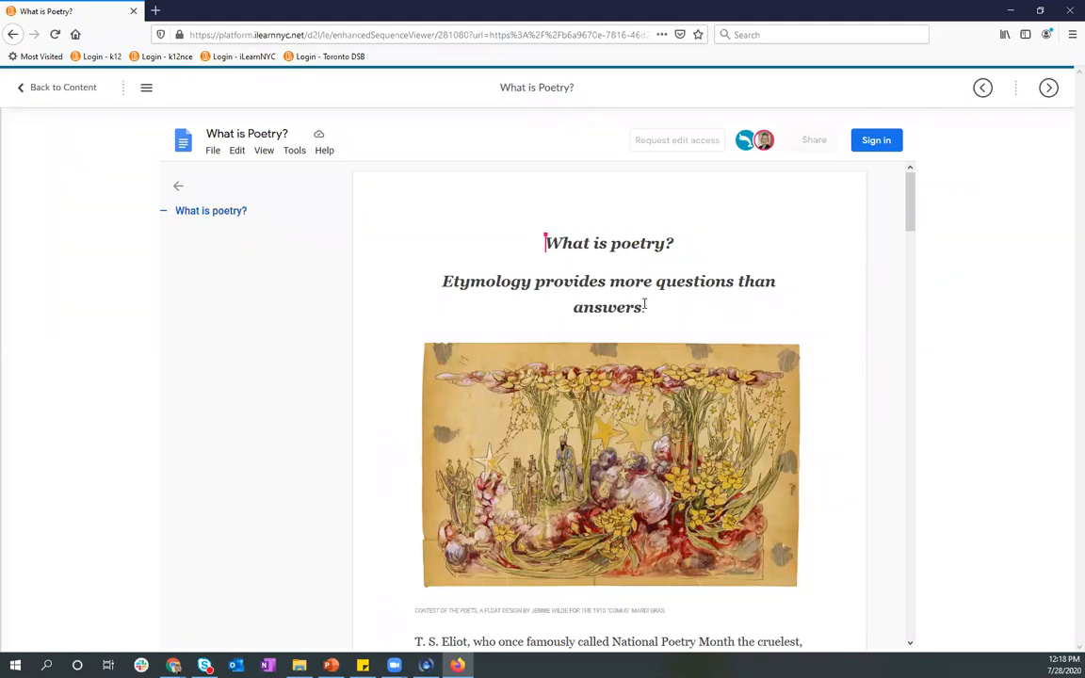
{"action": "left_click", "coordinate": [213, 151]}
{"action": "left_click", "coordinate": [264, 151]}
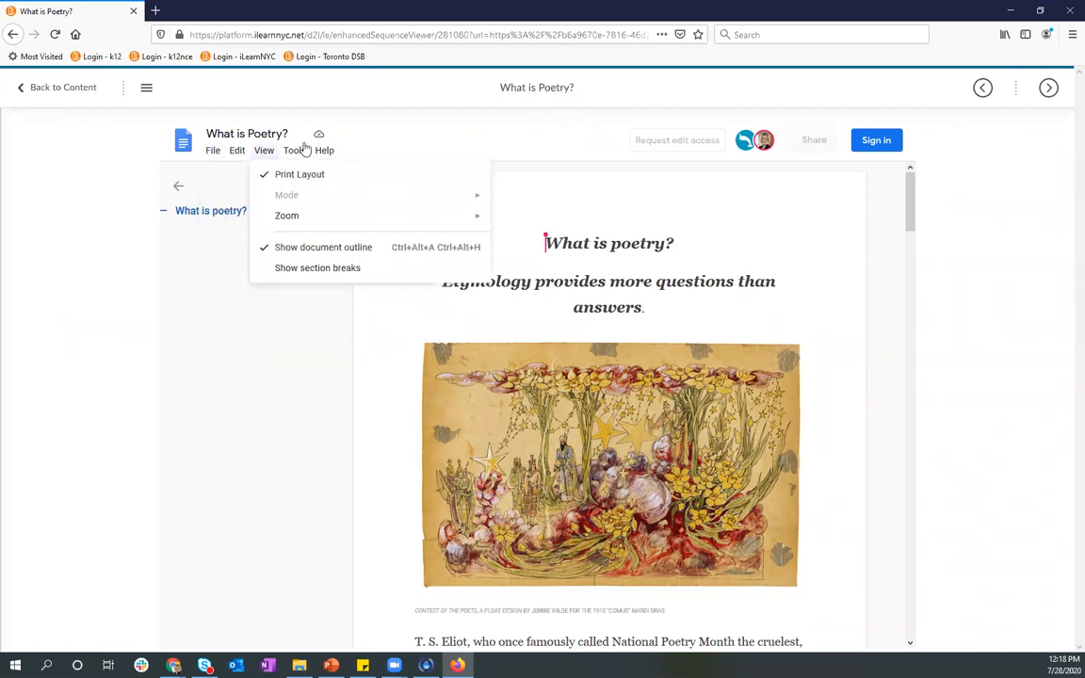
{"action": "mouse_move", "coordinate": [304, 144]}
{"action": "left_click", "coordinate": [841, 151]}
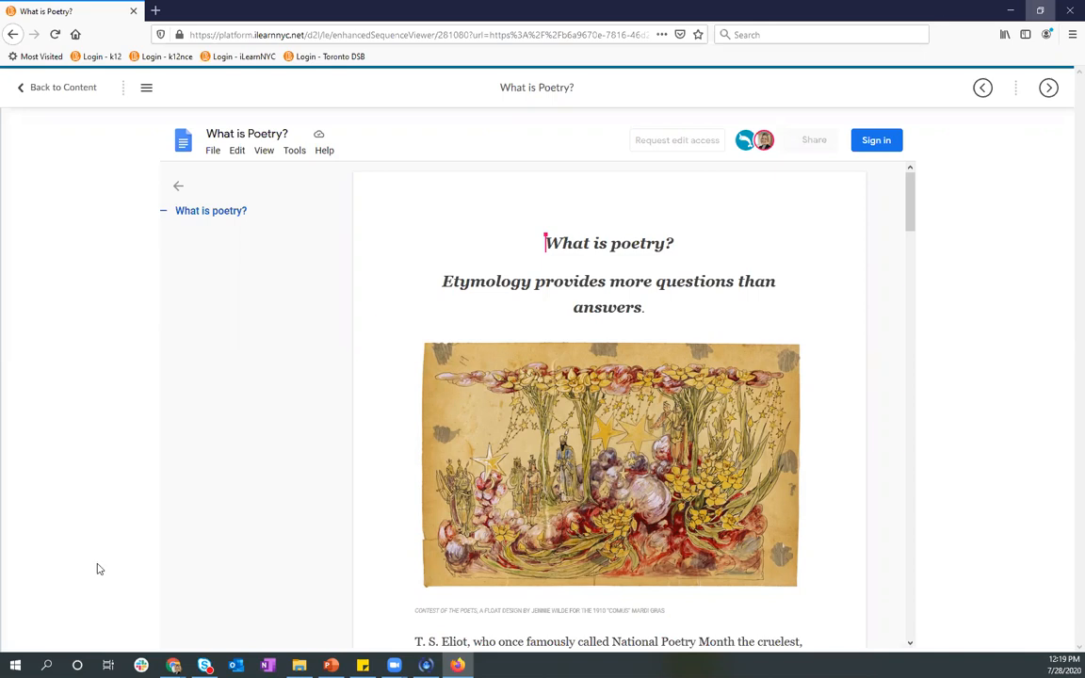
{"action": "key", "text": "alt+Tab"}
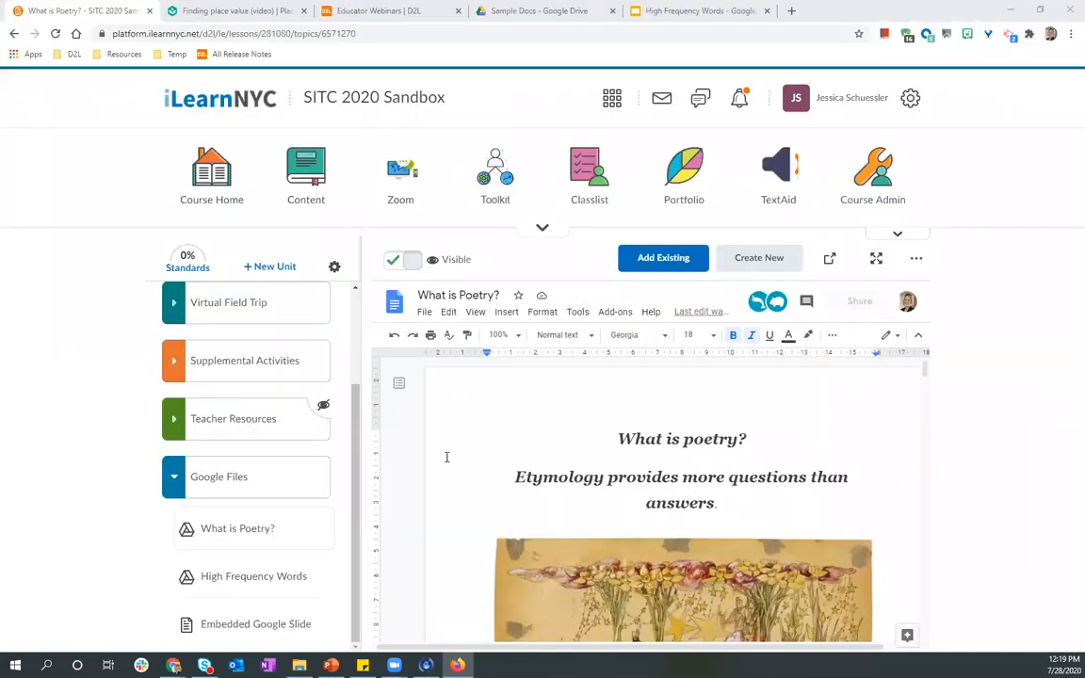
Add the Why Kale document from the Google Drive Sample Docs folder to the Google Files unit.
{"action": "left_click", "coordinate": [226, 484]}
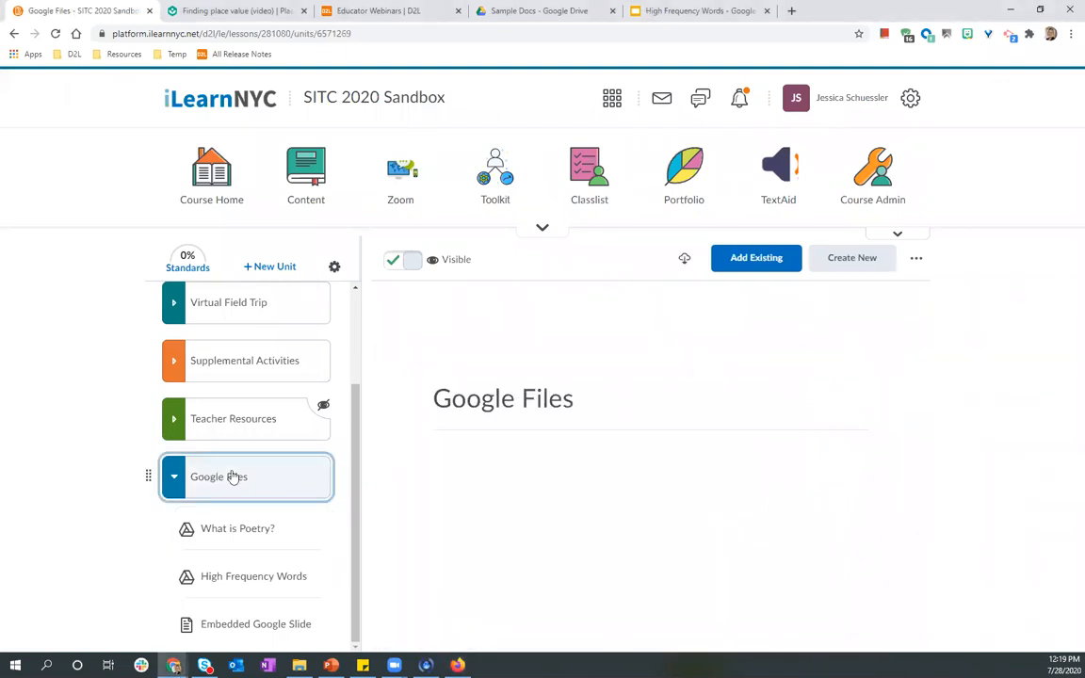
{"action": "left_click", "coordinate": [759, 266]}
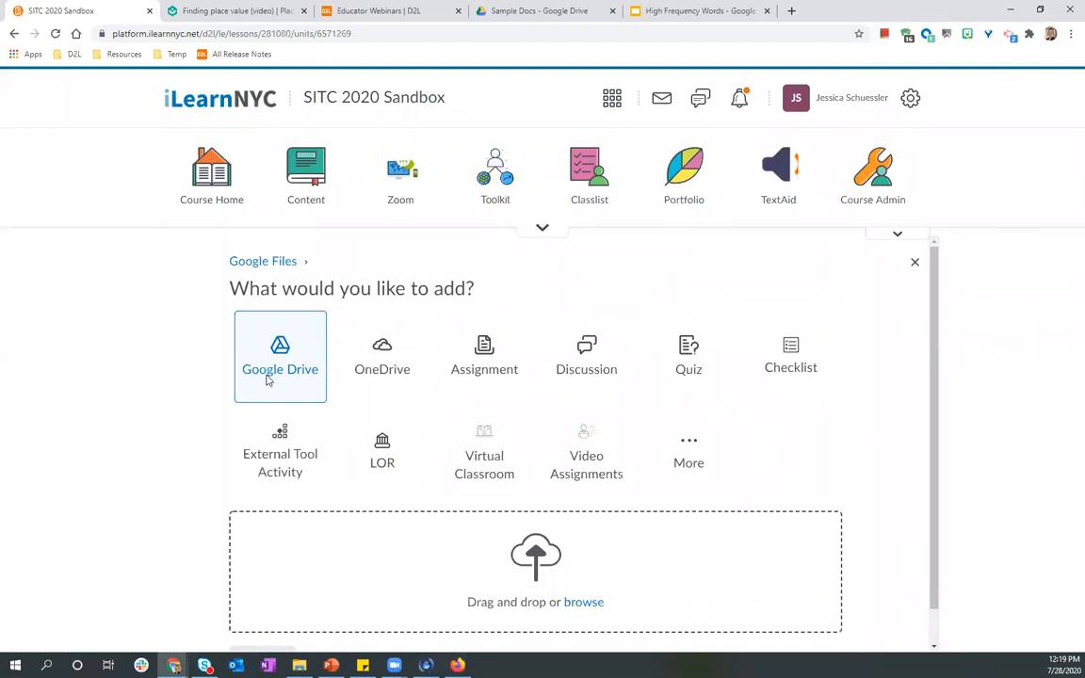
{"action": "left_click", "coordinate": [267, 377]}
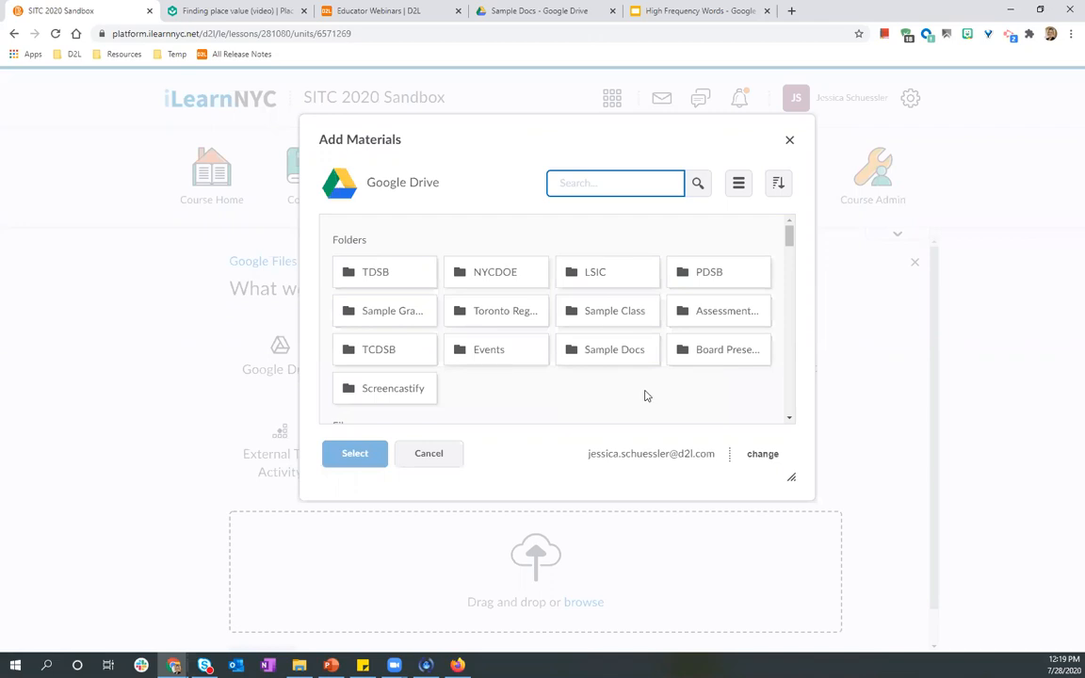
{"action": "left_click", "coordinate": [606, 354]}
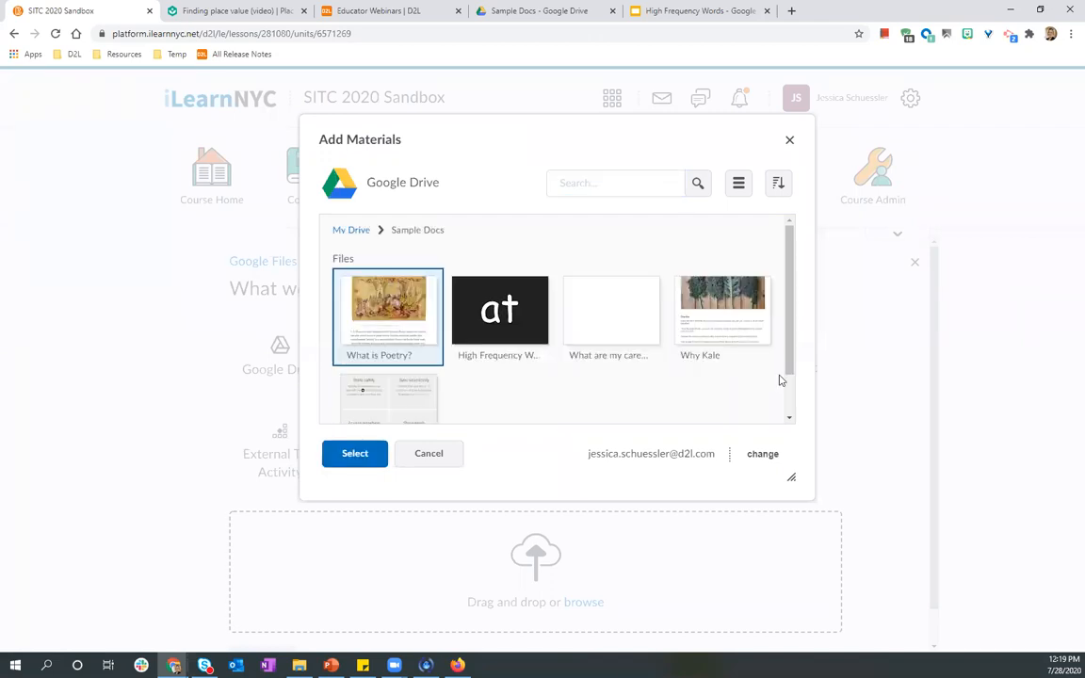
{"action": "left_click", "coordinate": [355, 454]}
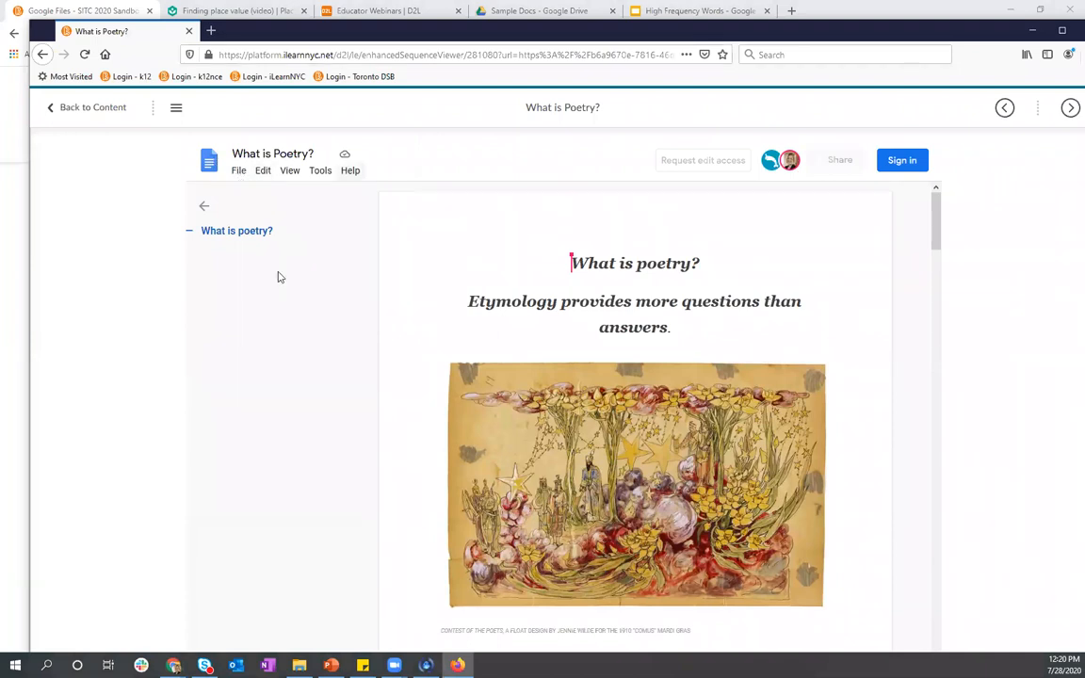
Check the File menu of What is Poetry? in the student view, then leave the student window.
{"action": "left_click", "coordinate": [239, 170]}
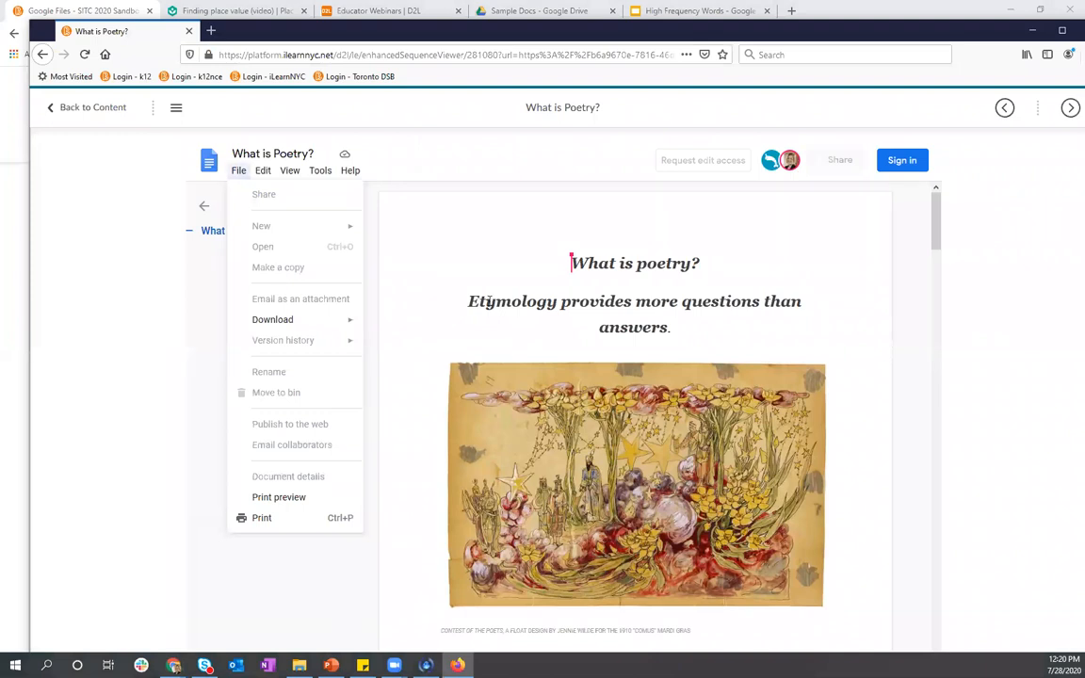
{"action": "left_click", "coordinate": [603, 251]}
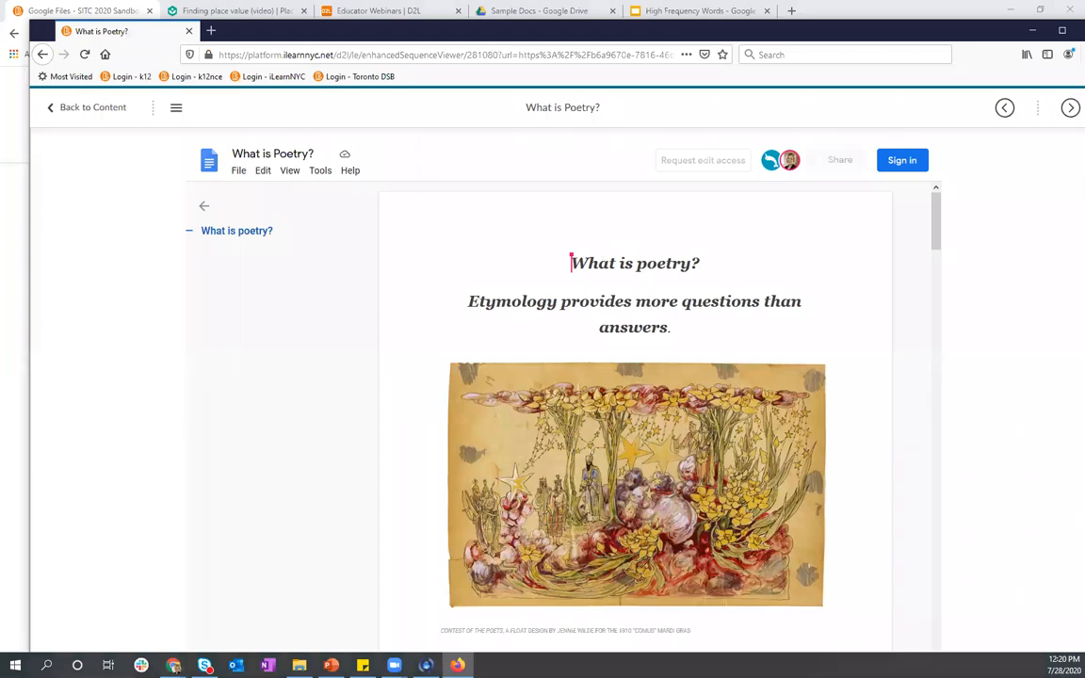
{"action": "left_click", "coordinate": [1033, 30]}
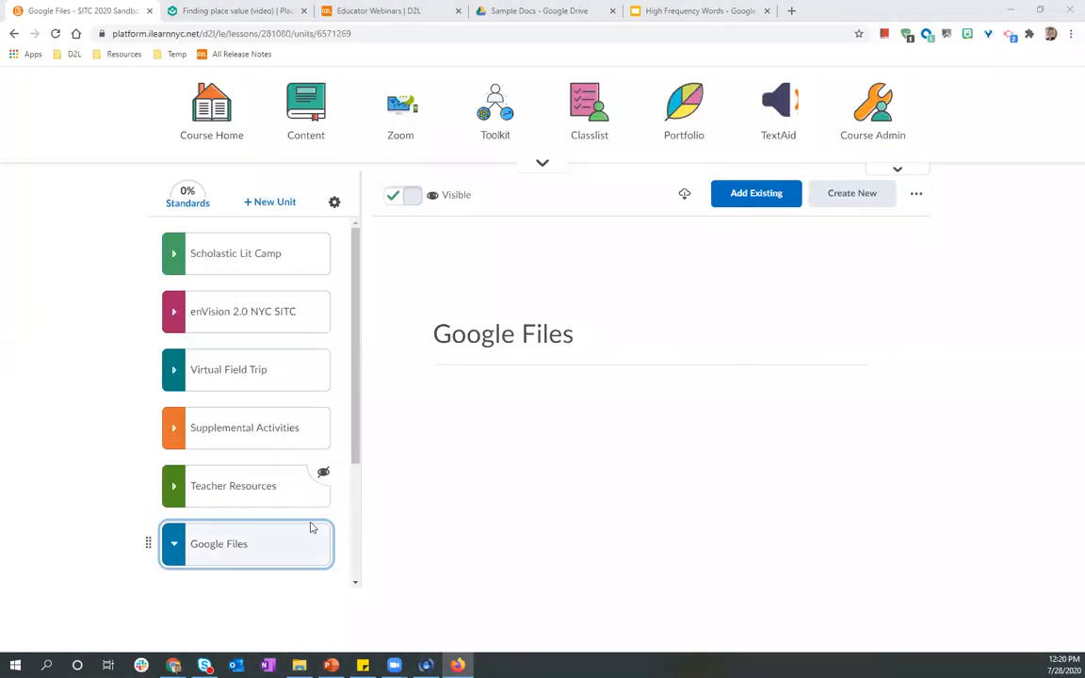
Collapse and re-expand the Google Files unit and open the High Frequency Words item.
{"action": "left_click", "coordinate": [311, 525]}
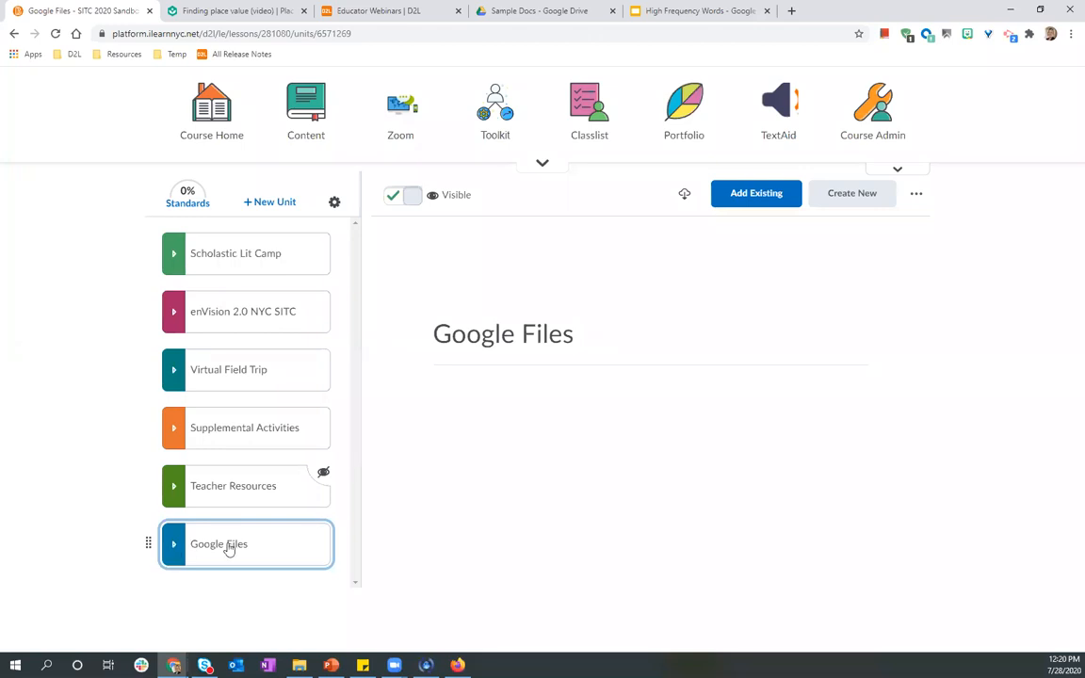
{"action": "left_click", "coordinate": [264, 534]}
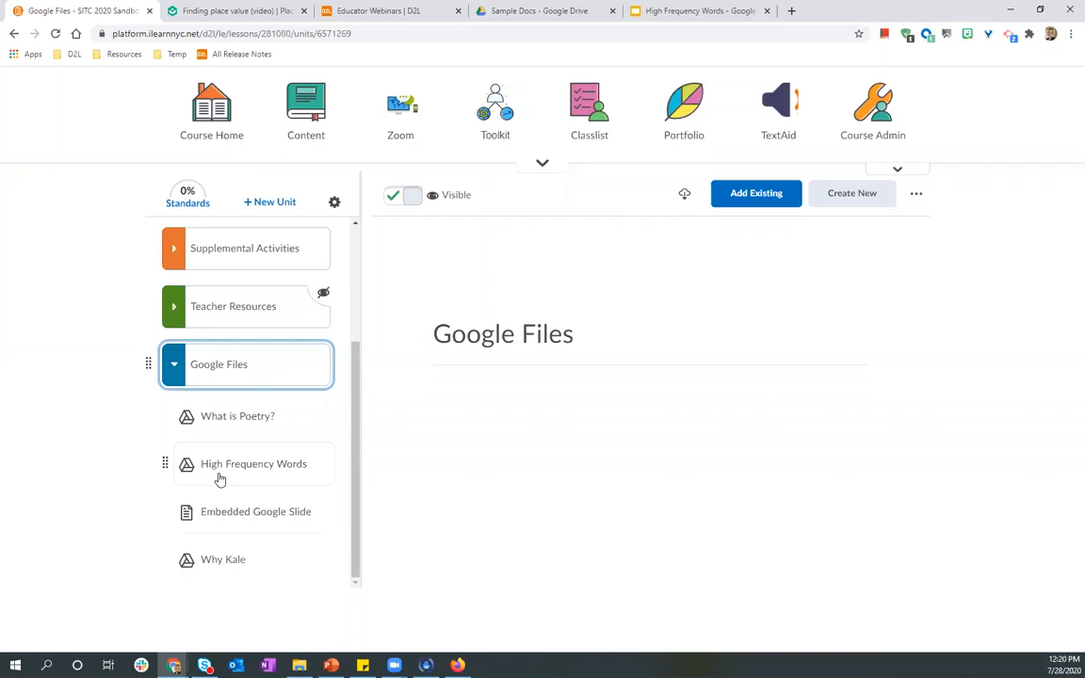
{"action": "left_click", "coordinate": [220, 480]}
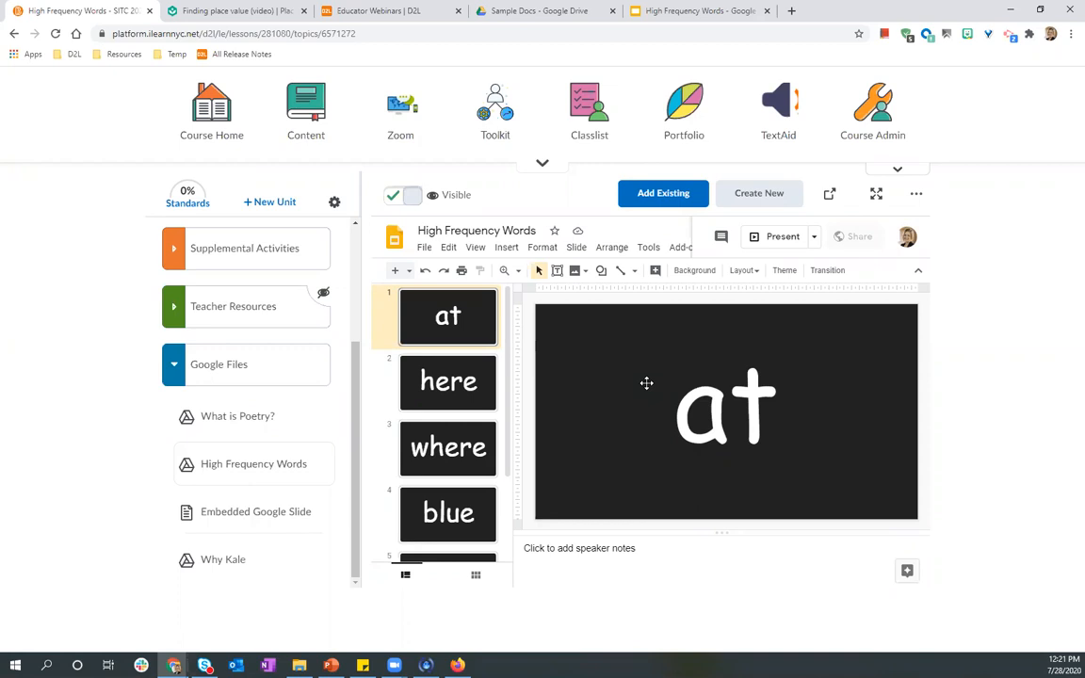
Open the Embedded Google Slide item and advance through its slides in the teacher view.
{"action": "left_click", "coordinate": [234, 520]}
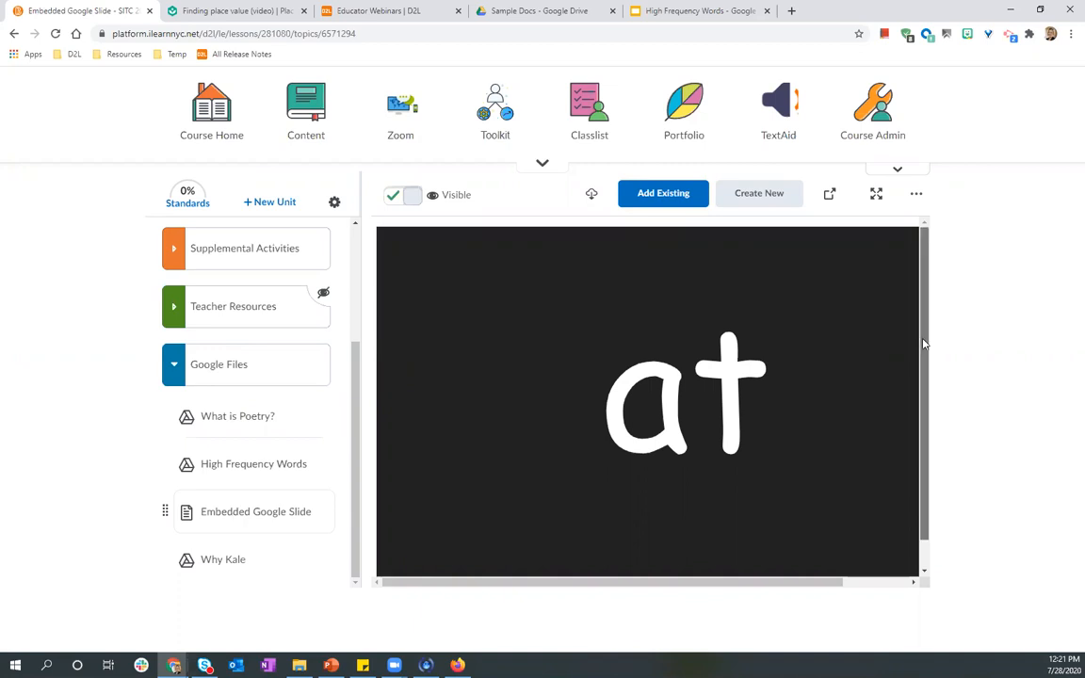
{"action": "scroll", "coordinate": [924, 345], "scroll_direction": "down", "scroll_amount": 1}
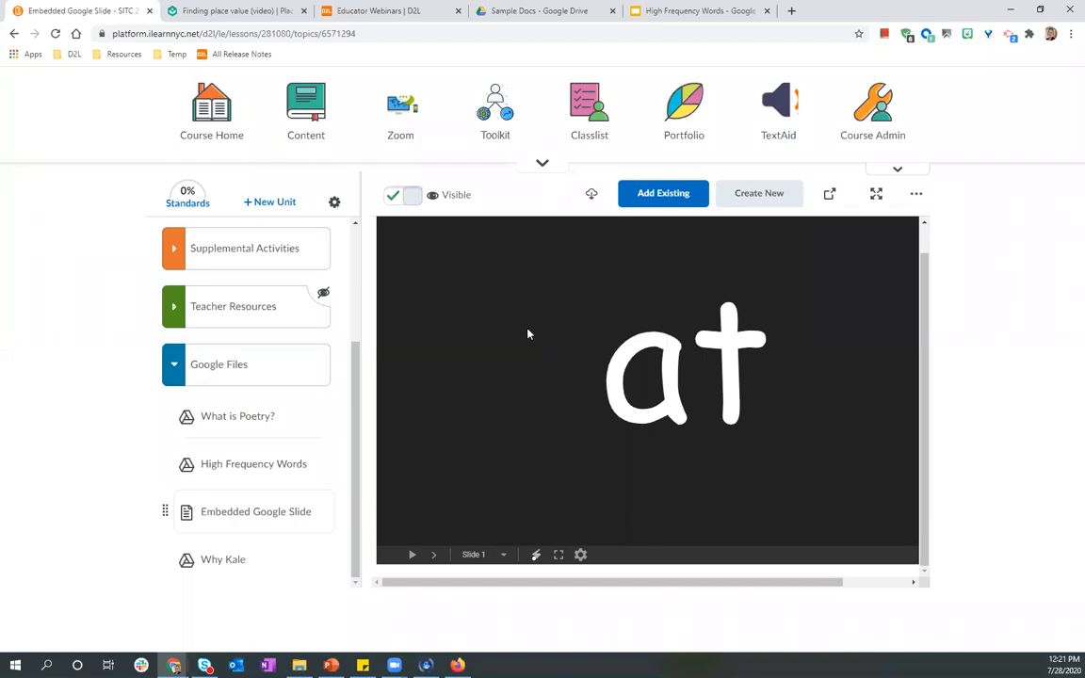
{"action": "left_click", "coordinate": [434, 556]}
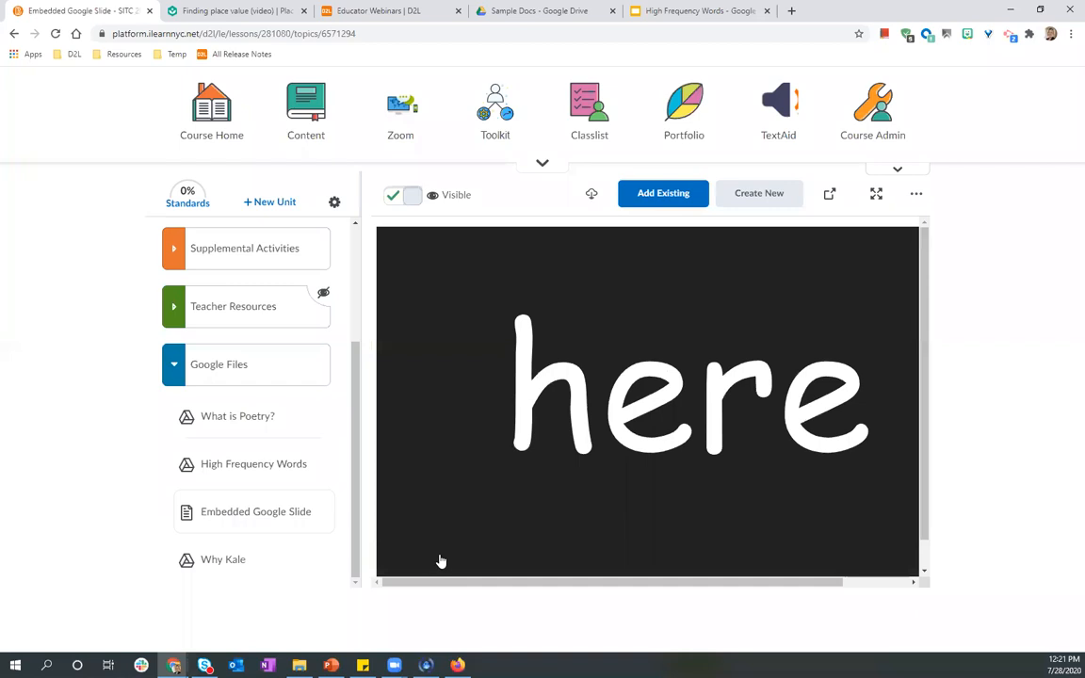
{"action": "left_click", "coordinate": [440, 561]}
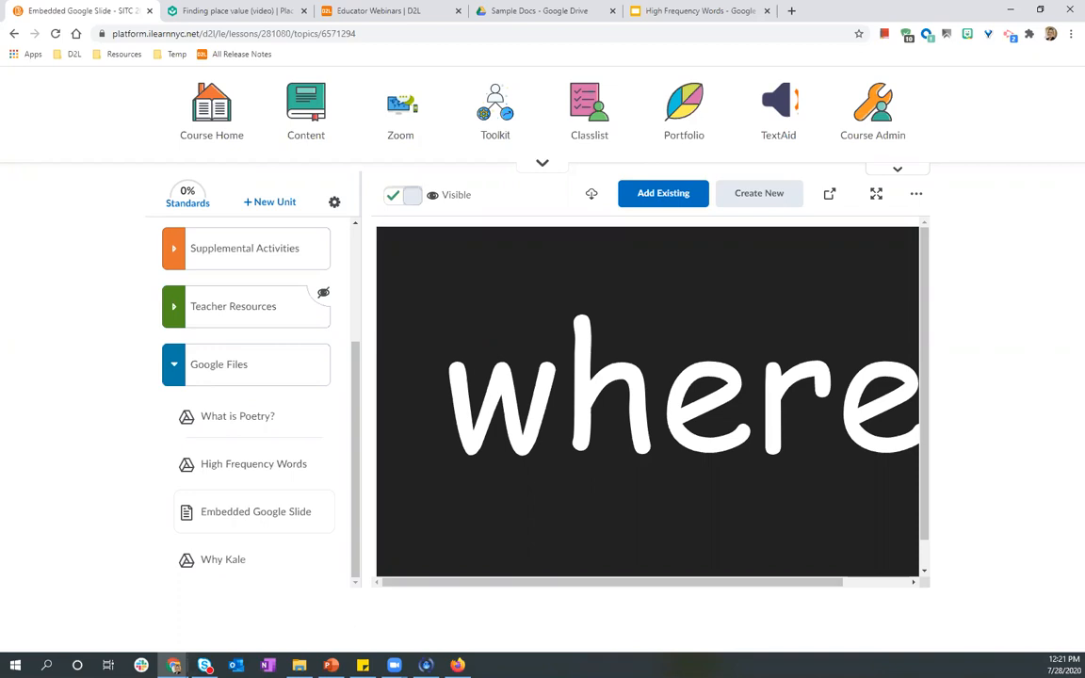
Switch to the student view and step through the Embedded Google Slide's slides.
{"action": "left_click", "coordinate": [457, 666]}
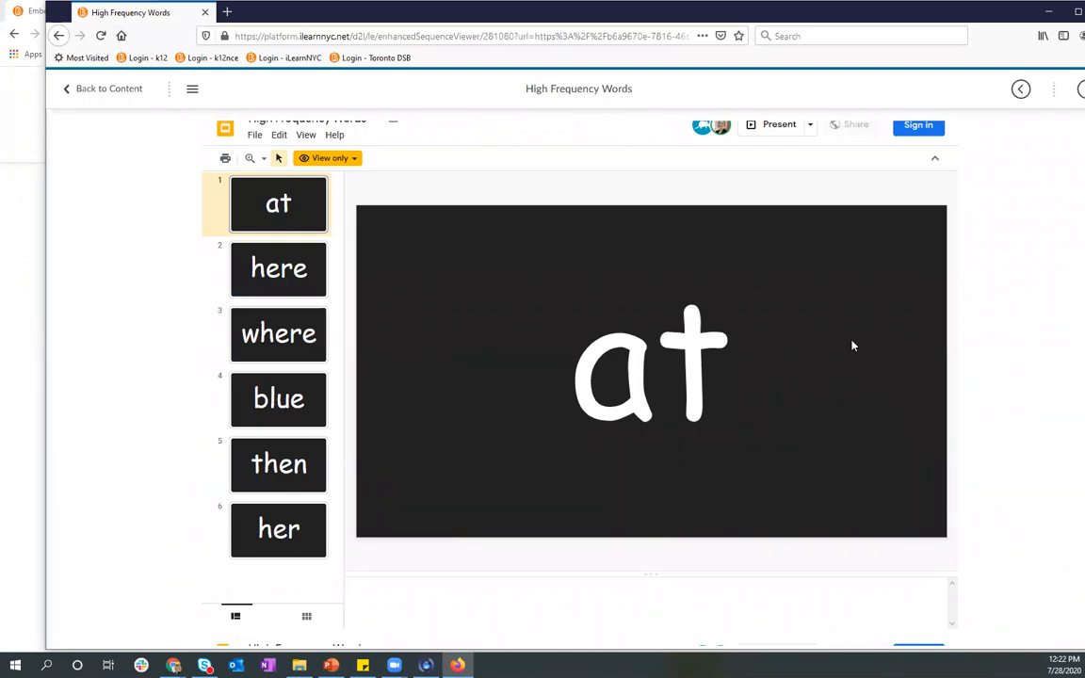
{"action": "left_click", "coordinate": [1073, 91]}
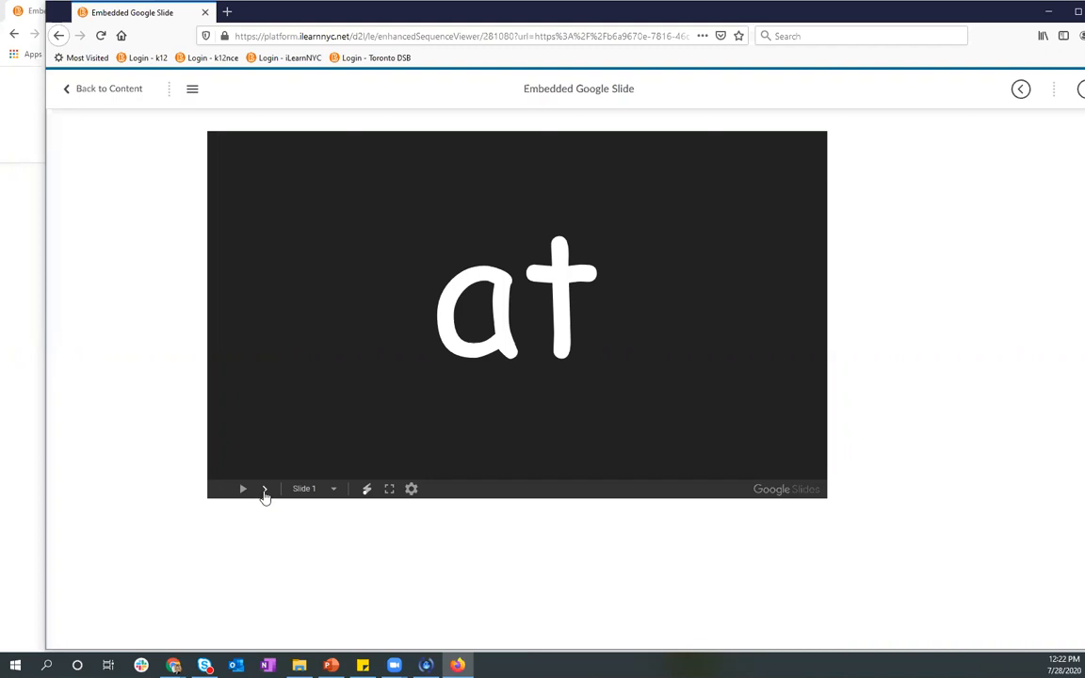
{"action": "left_click", "coordinate": [265, 491]}
{"action": "left_click", "coordinate": [264, 491]}
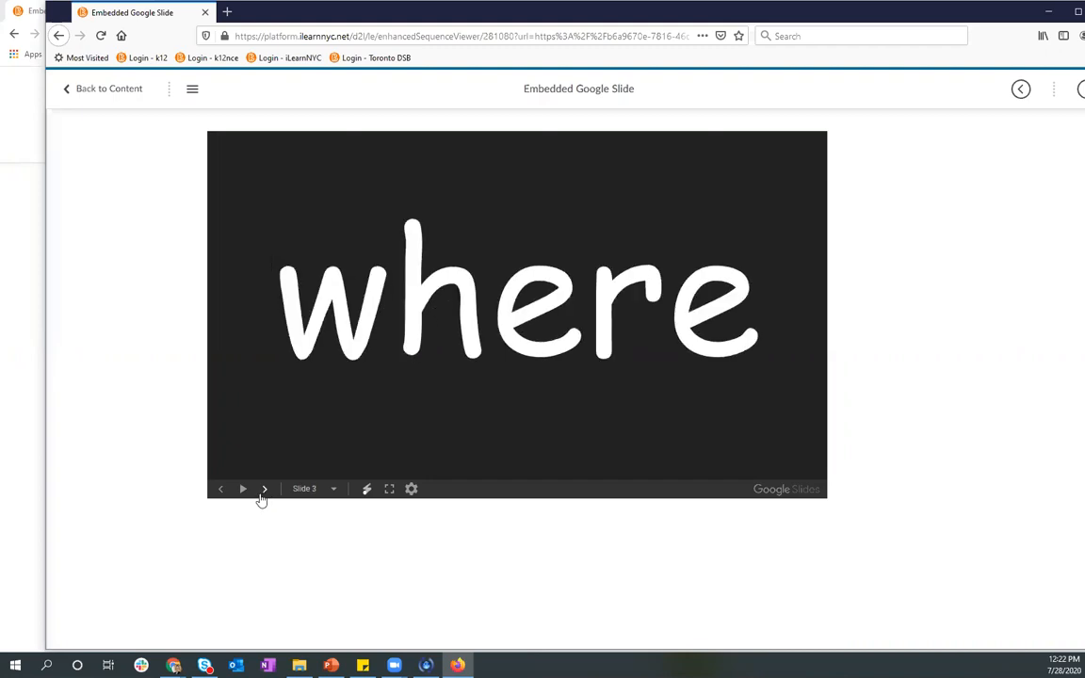
{"action": "left_click", "coordinate": [263, 505]}
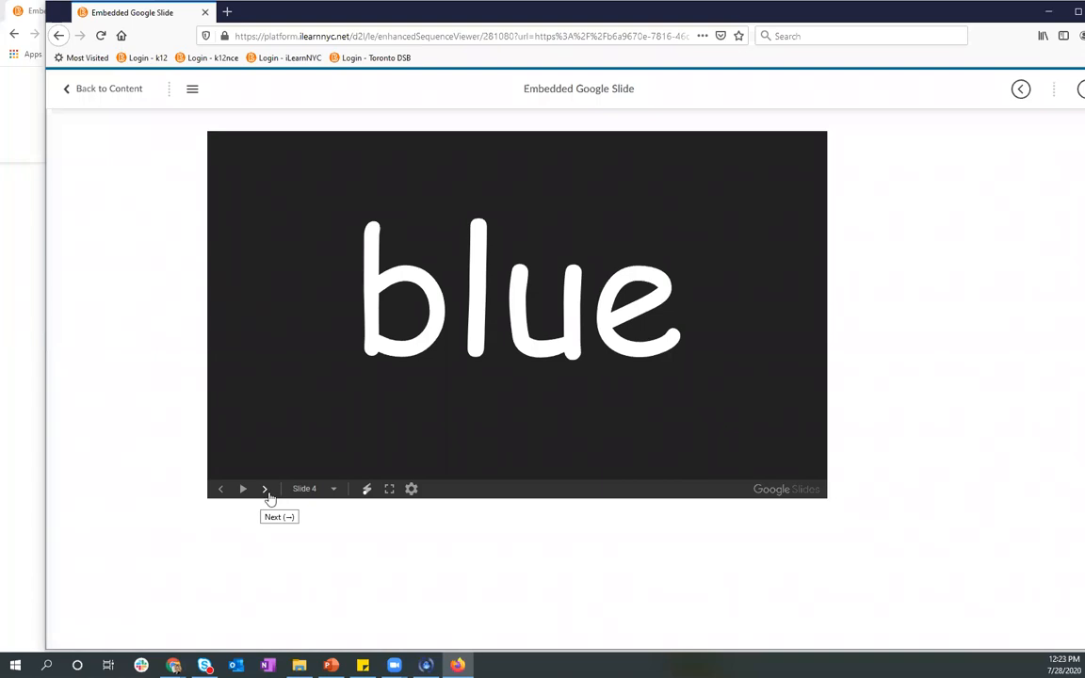
{"action": "left_click", "coordinate": [267, 493]}
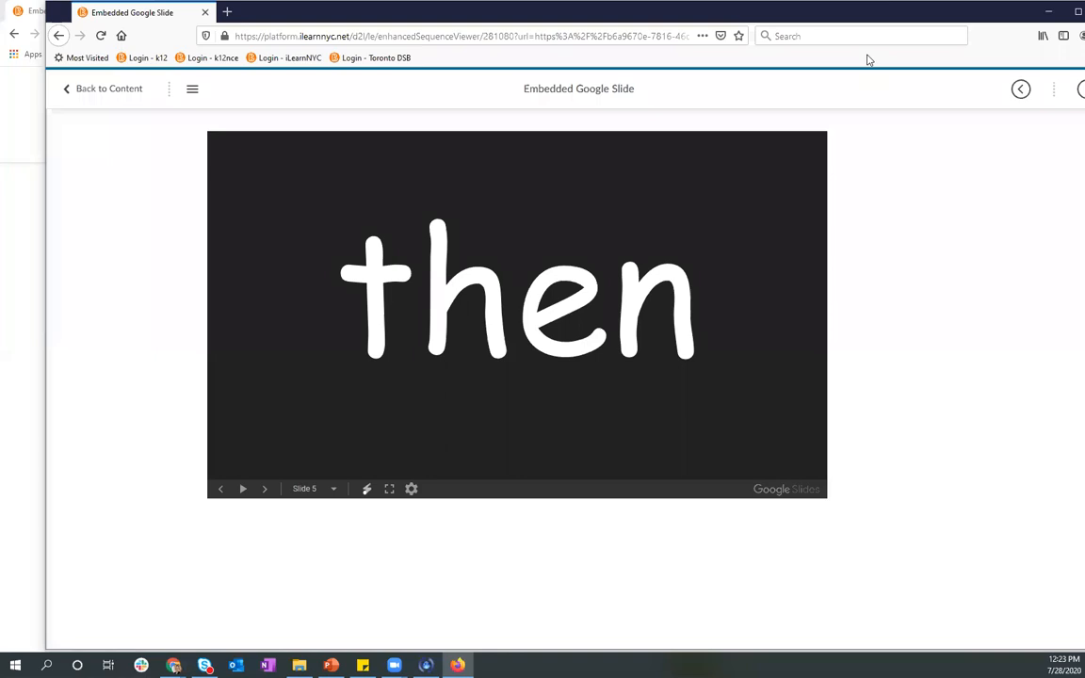
Go to the Sample Docs folder in Google Drive and open the Why Kale document.
{"action": "left_click", "coordinate": [1049, 11]}
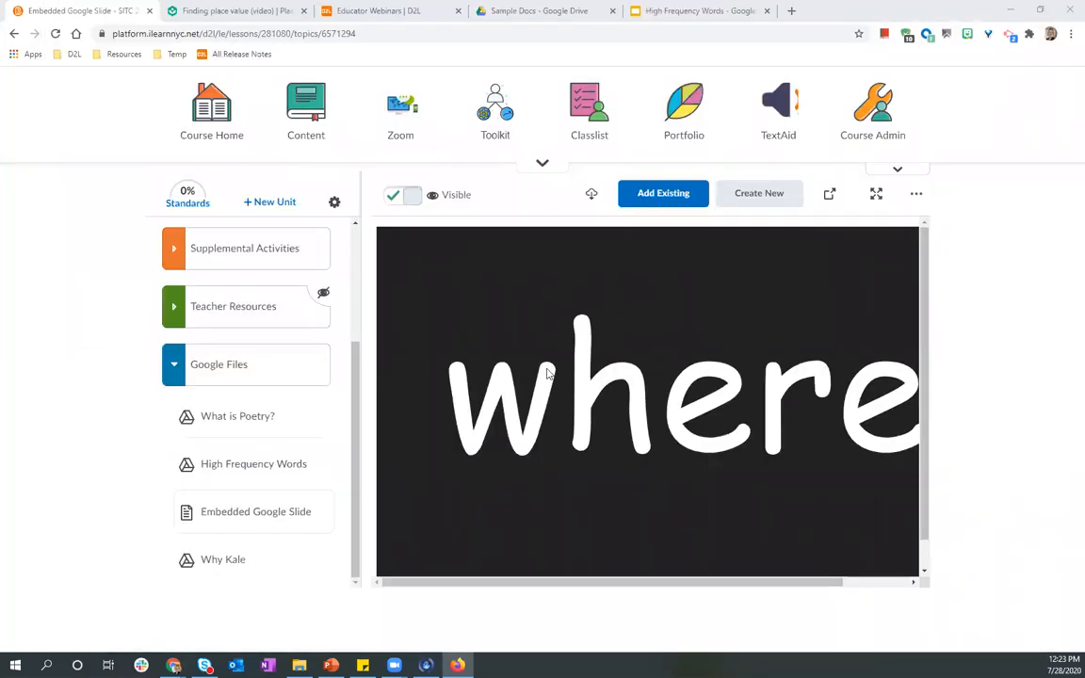
{"action": "left_click", "coordinate": [527, 11]}
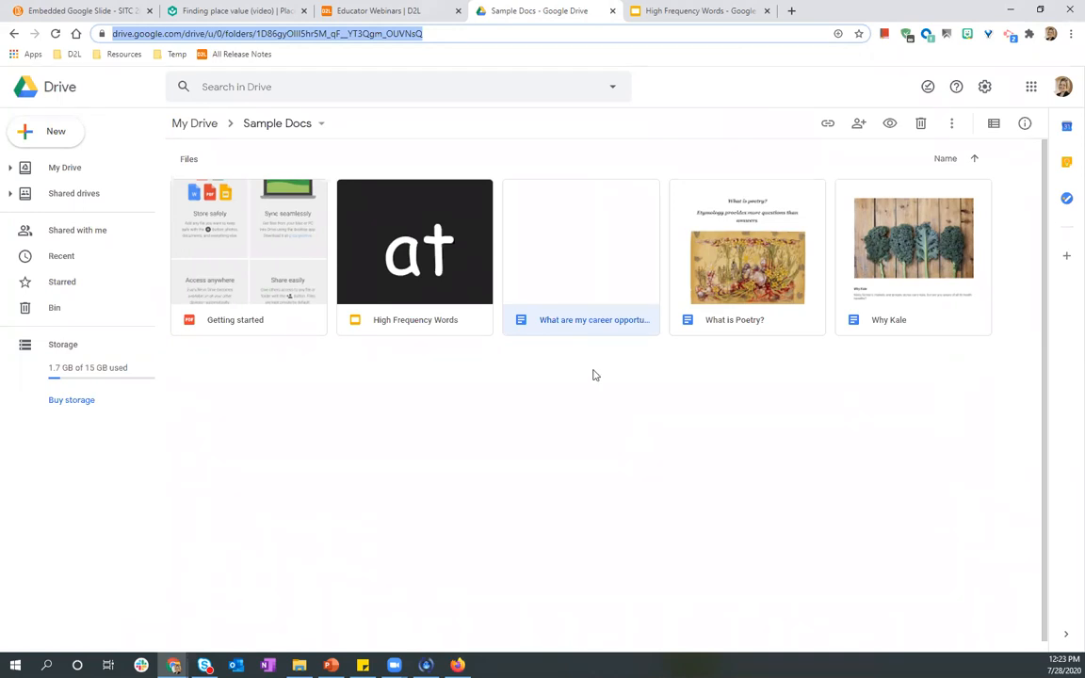
{"action": "key", "text": "Return"}
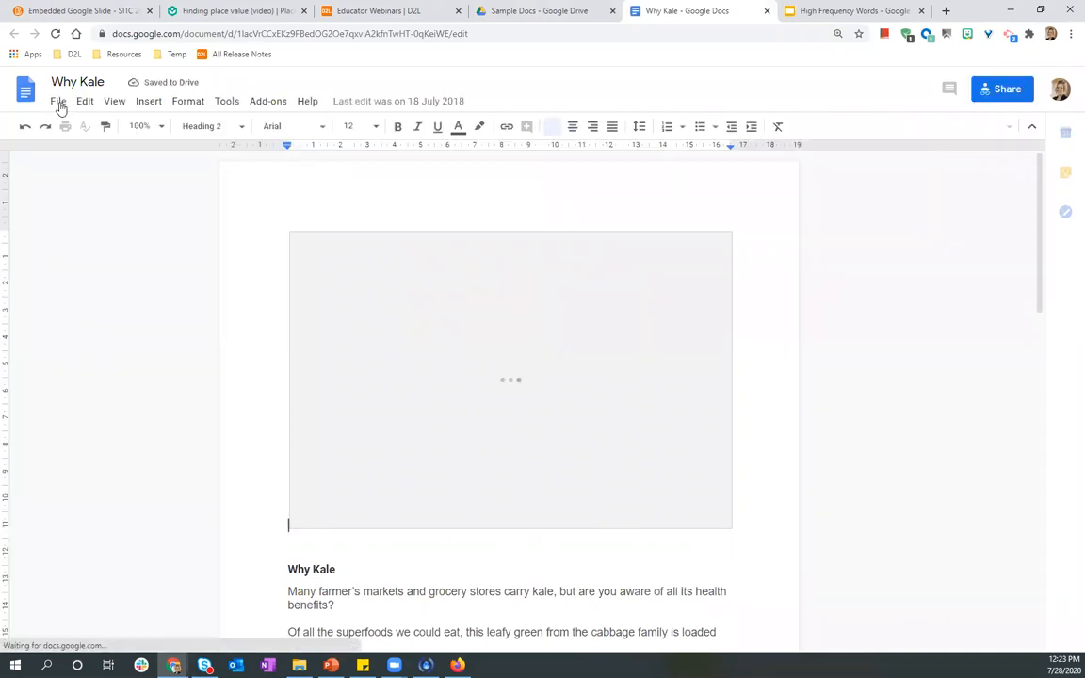
Publish the Why Kale document to the web using the Embed option.
{"action": "left_click", "coordinate": [59, 102]}
{"action": "mouse_move", "coordinate": [83, 102]}
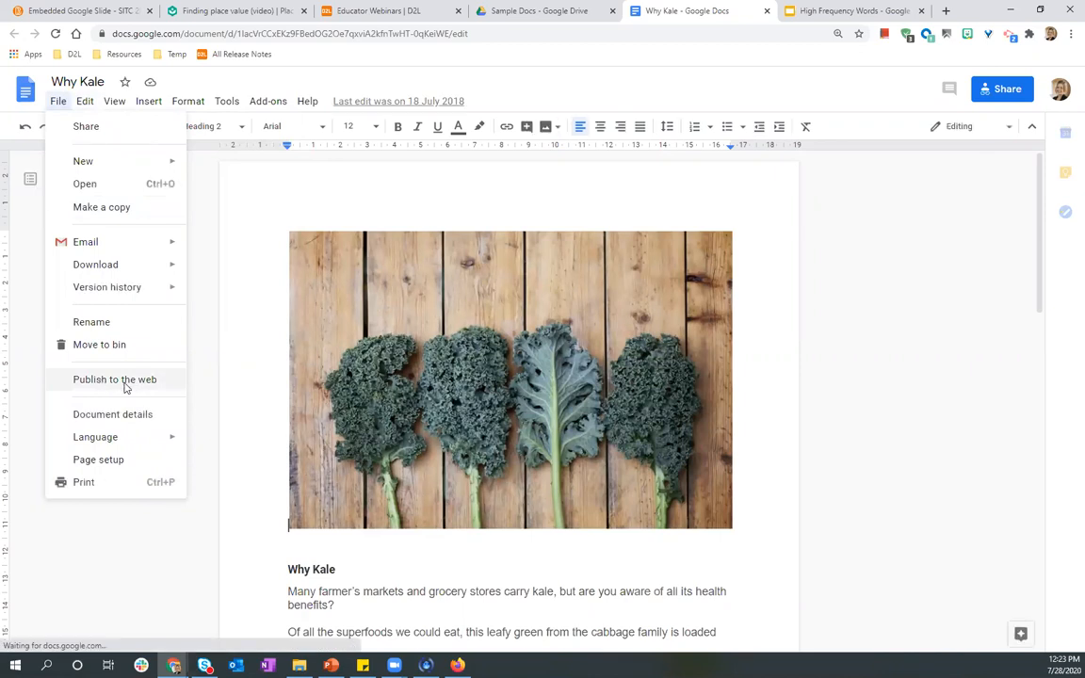
{"action": "left_click", "coordinate": [125, 386]}
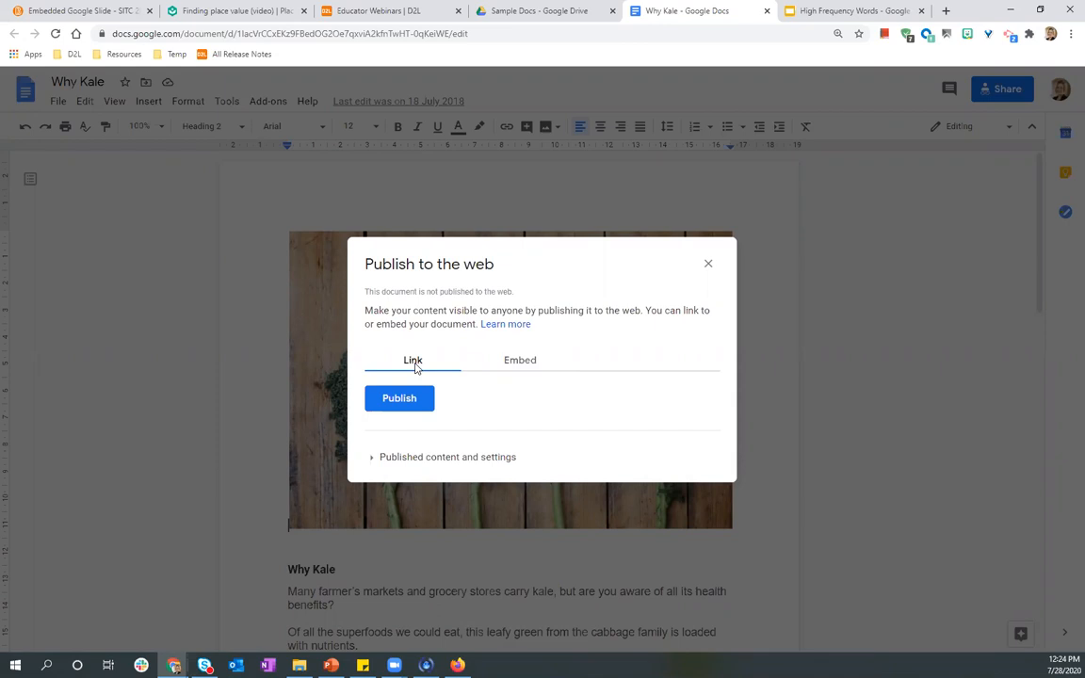
{"action": "left_click", "coordinate": [526, 365]}
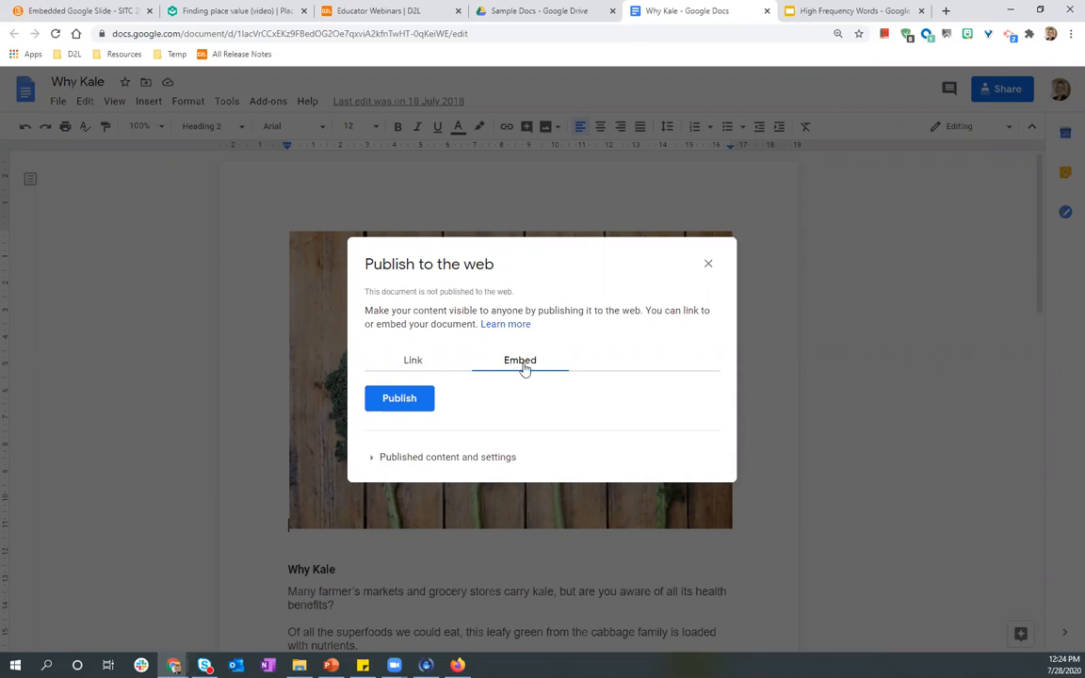
{"action": "left_click", "coordinate": [412, 360]}
{"action": "left_click", "coordinate": [520, 360]}
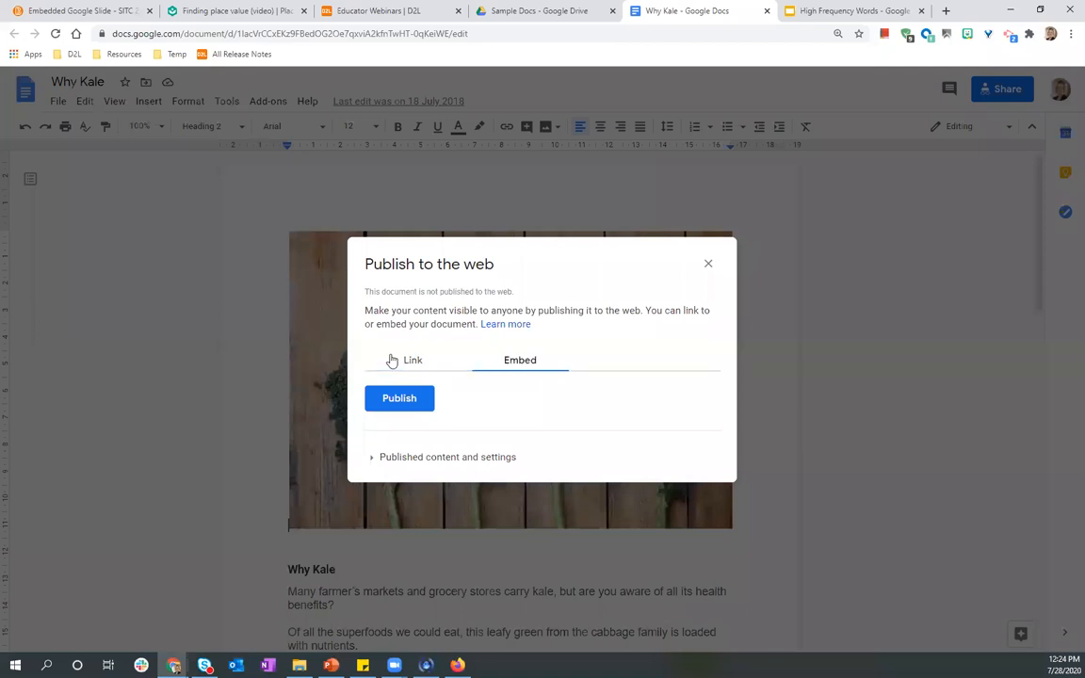
{"action": "left_click", "coordinate": [600, 106]}
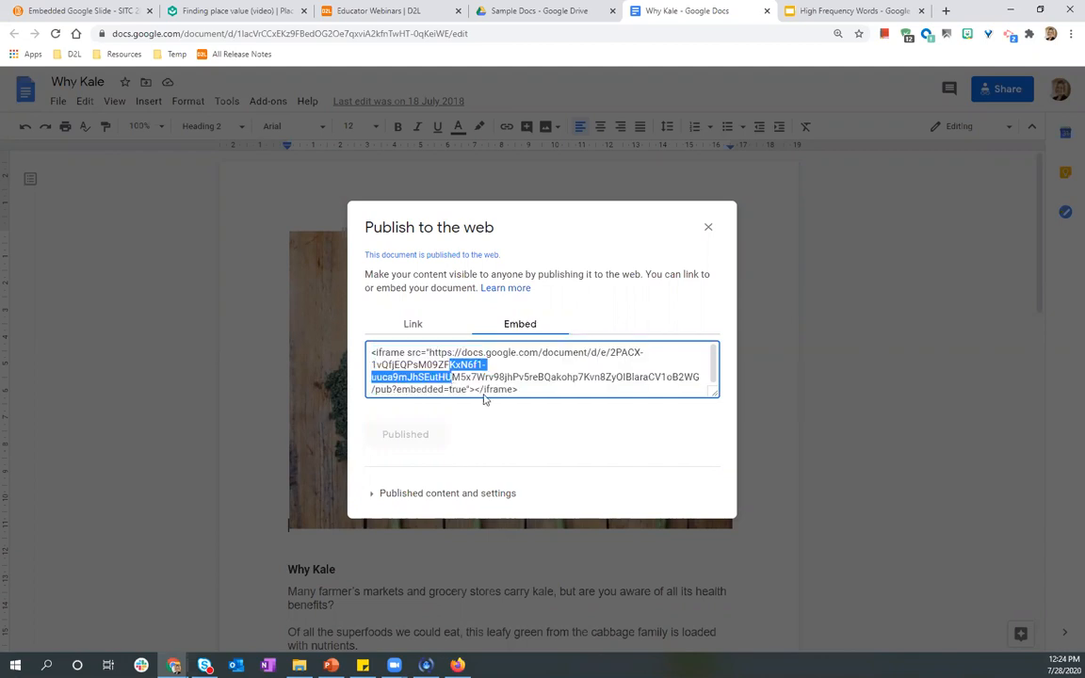
Select and copy the published document's iframe embed code.
{"action": "left_click", "coordinate": [455, 381]}
{"action": "right_click", "coordinate": [455, 381]}
{"action": "left_click", "coordinate": [483, 391]}
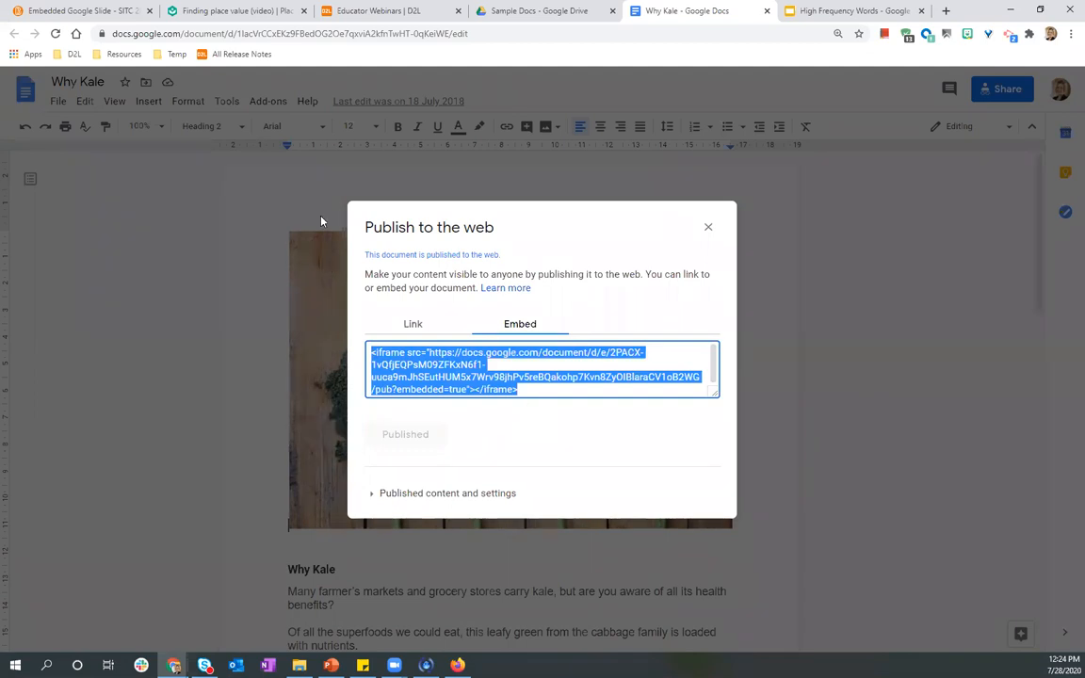
Return to the course and start a new HTML Document in the Google Files unit.
{"action": "left_click", "coordinate": [81, 12]}
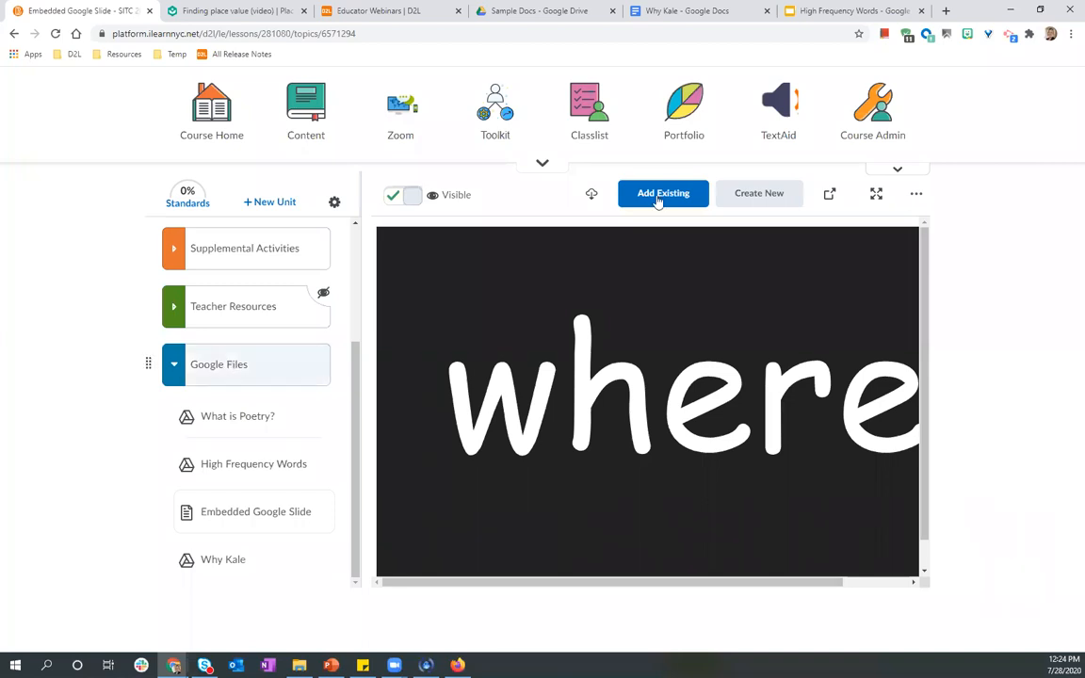
{"action": "left_click", "coordinate": [224, 368]}
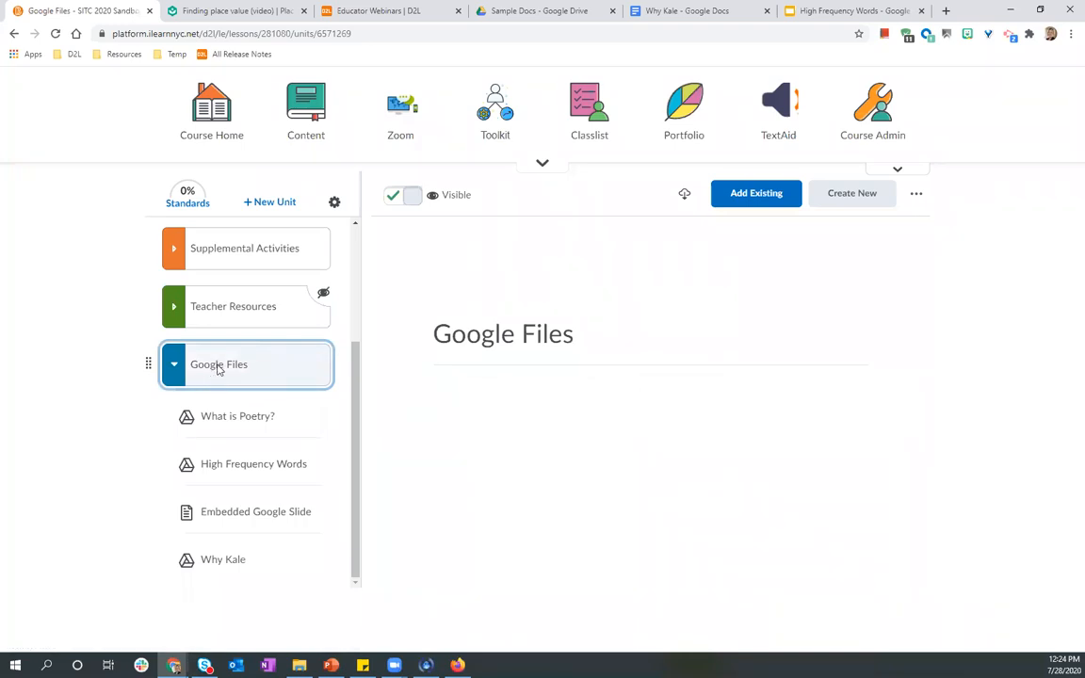
{"action": "left_click", "coordinate": [841, 201]}
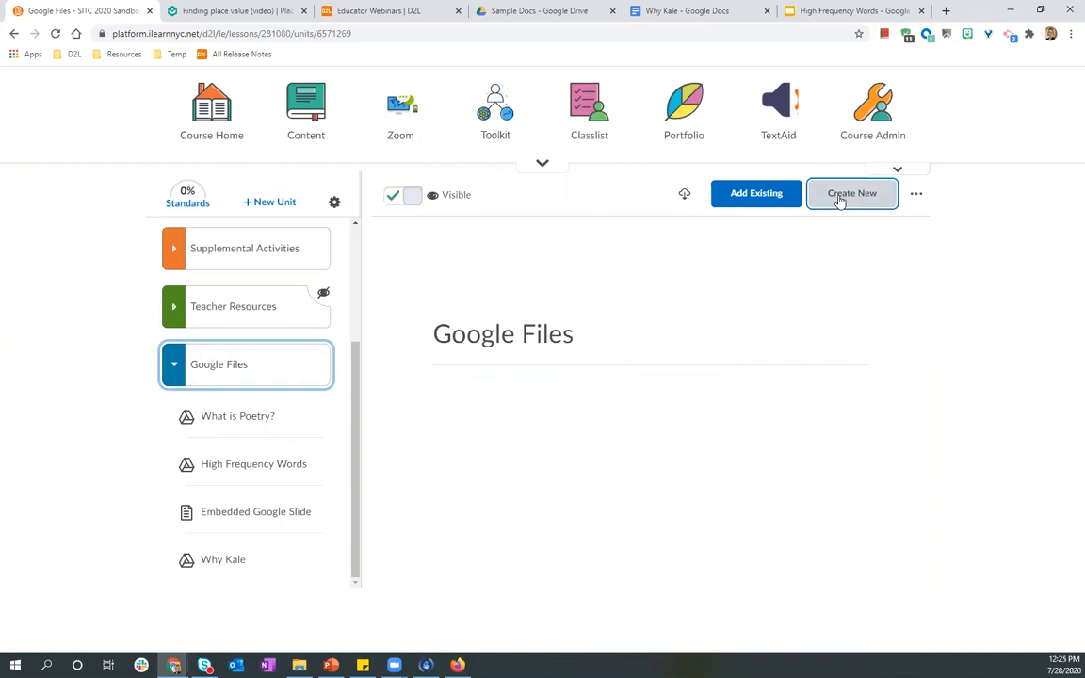
{"action": "left_click", "coordinate": [379, 325]}
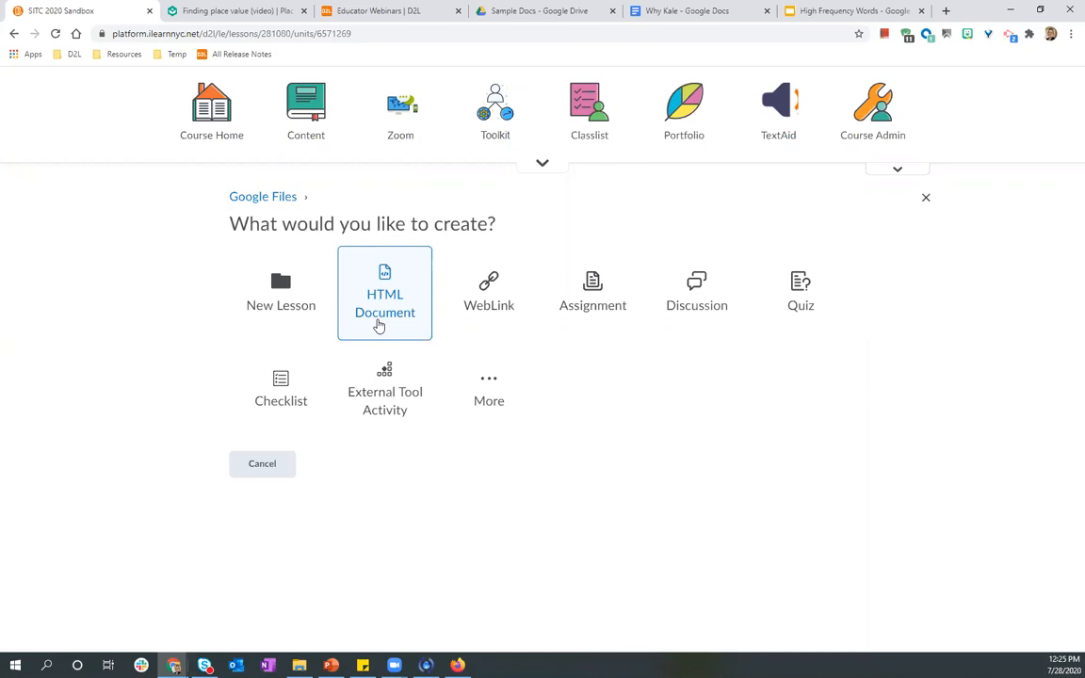
{"action": "left_click", "coordinate": [387, 308]}
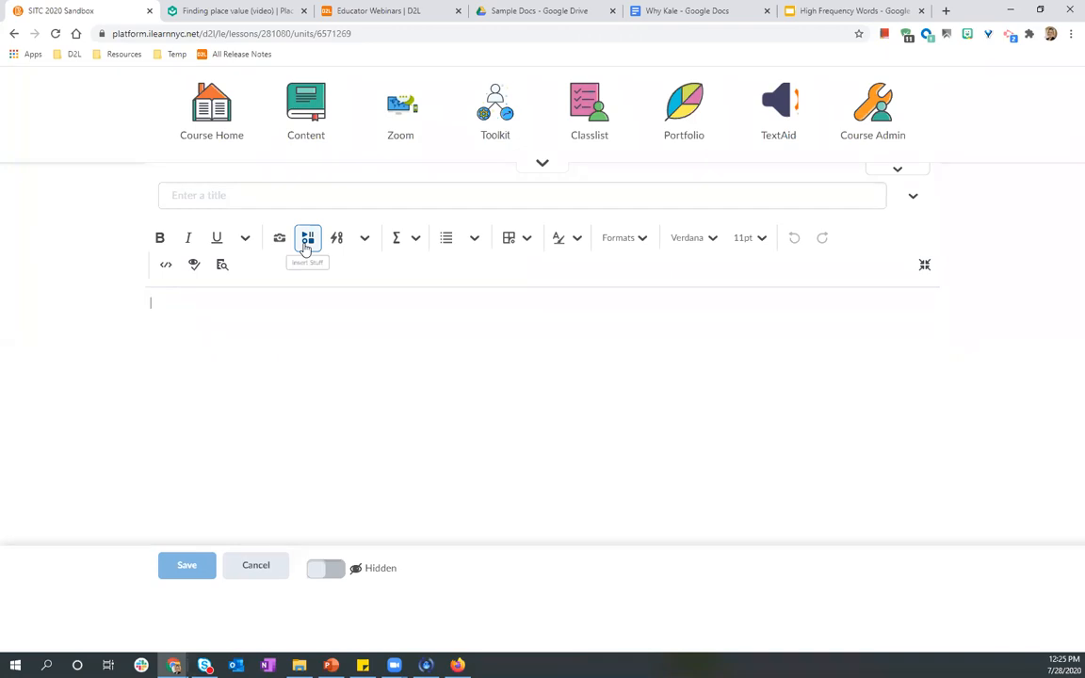
Insert the copied Why Kale iframe embed code into the document body.
{"action": "left_click", "coordinate": [307, 242]}
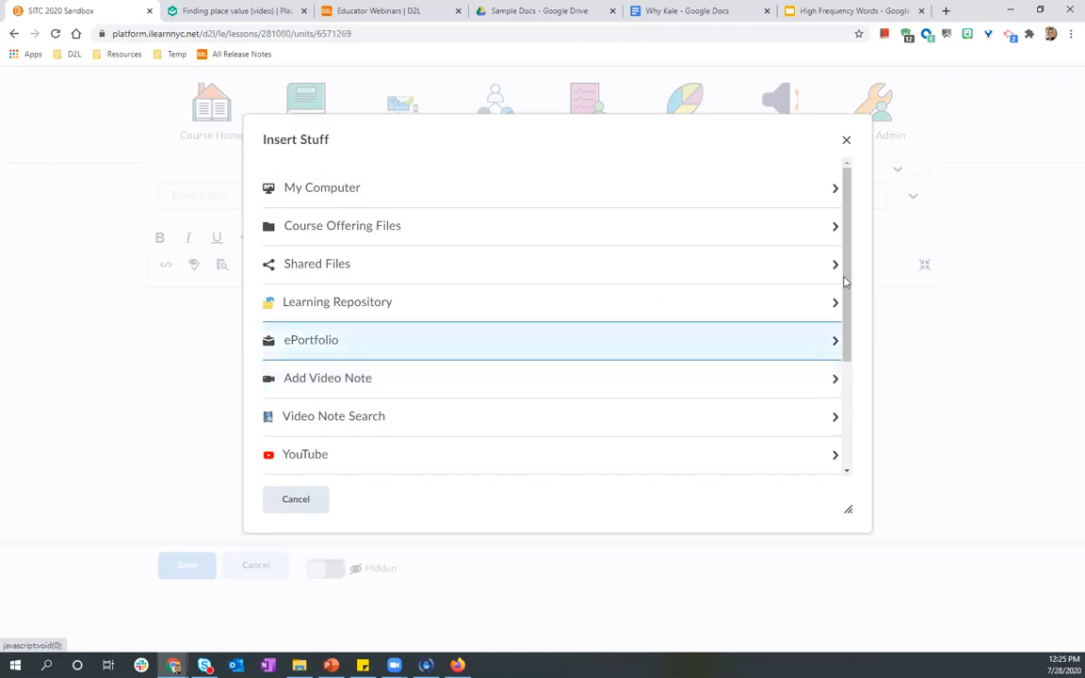
{"action": "scroll", "coordinate": [859, 344], "scroll_direction": "down", "scroll_amount": 1}
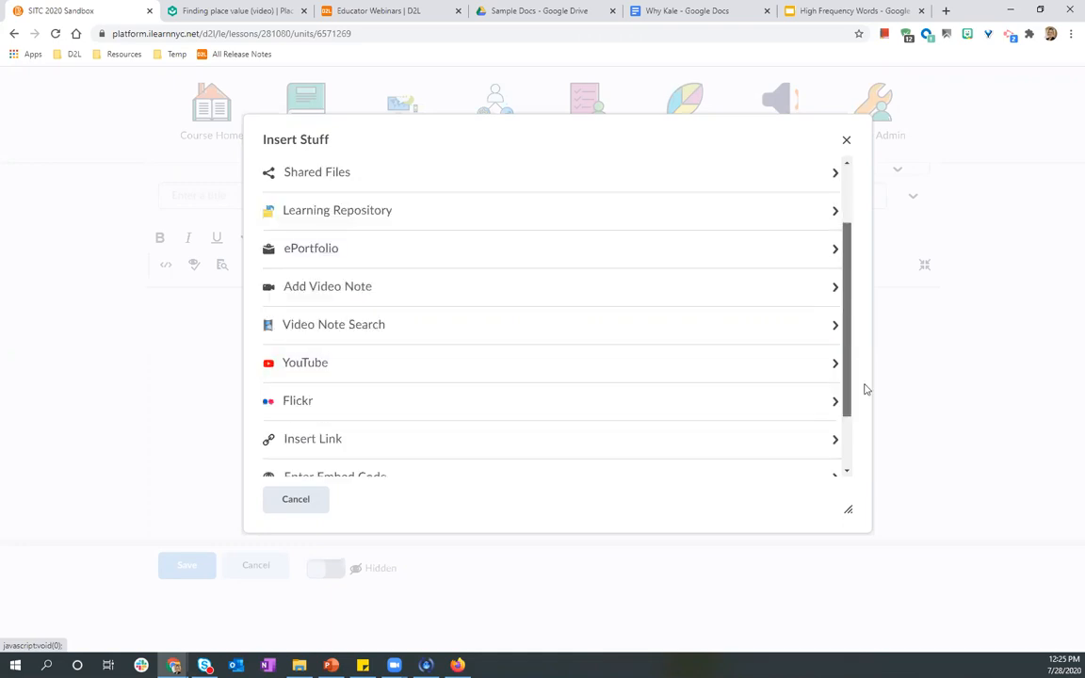
{"action": "scroll", "coordinate": [866, 389], "scroll_direction": "down", "scroll_amount": 1}
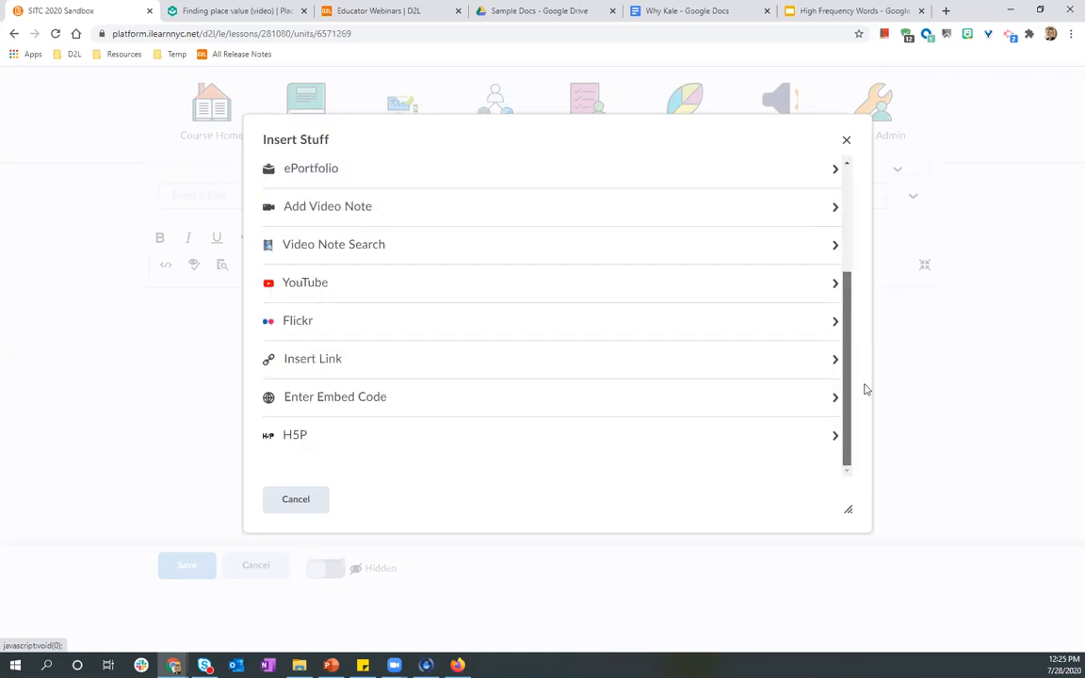
{"action": "left_click", "coordinate": [383, 404]}
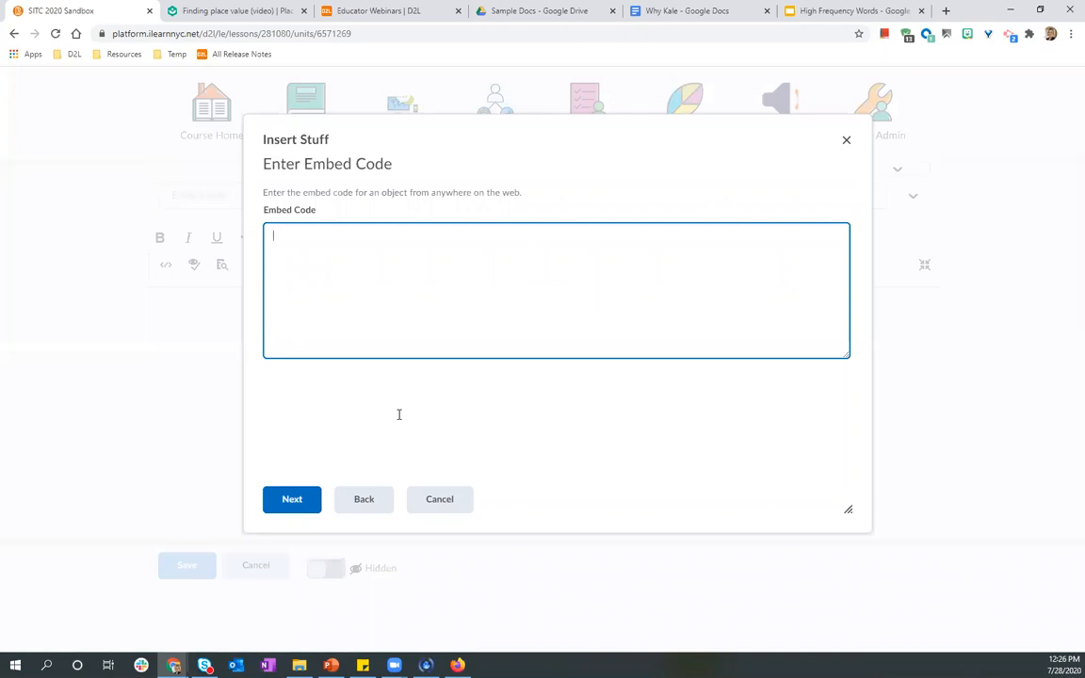
{"action": "key", "text": "ctrl+v"}
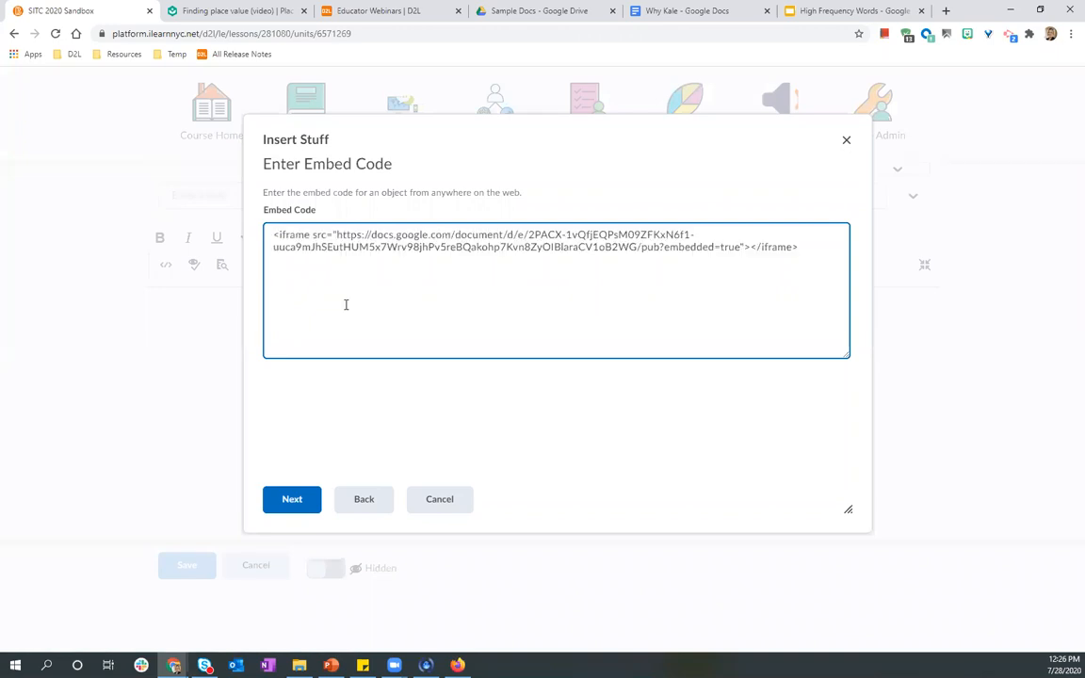
{"action": "left_click", "coordinate": [295, 503]}
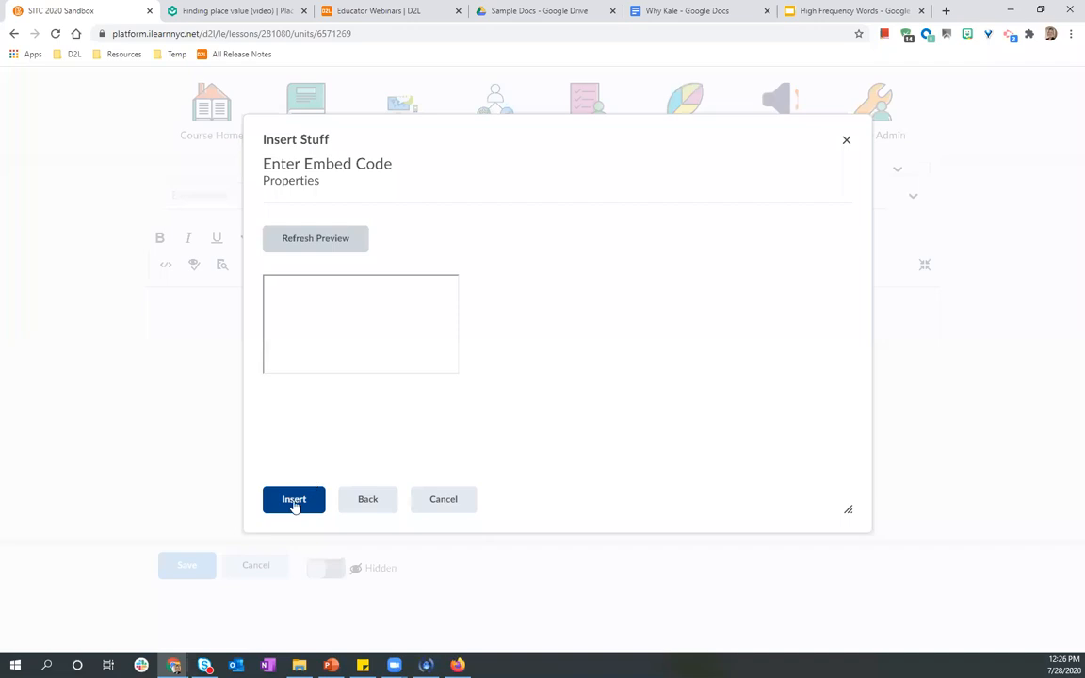
{"action": "left_click", "coordinate": [295, 502]}
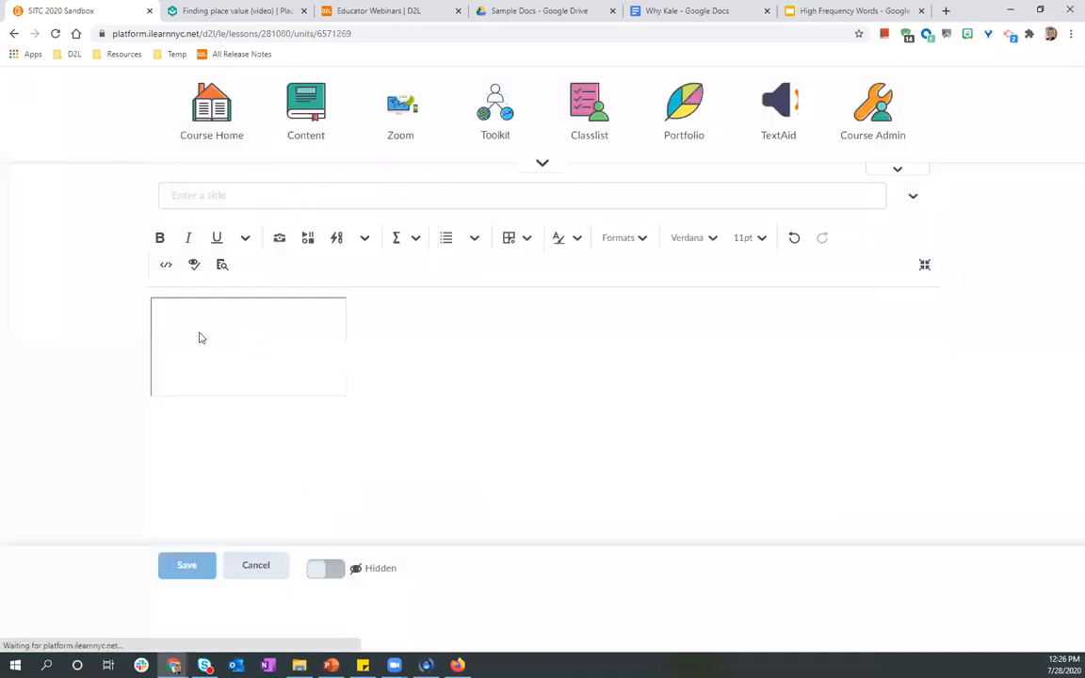
Title the document "Why Kale?" and save it.
{"action": "left_click", "coordinate": [194, 200]}
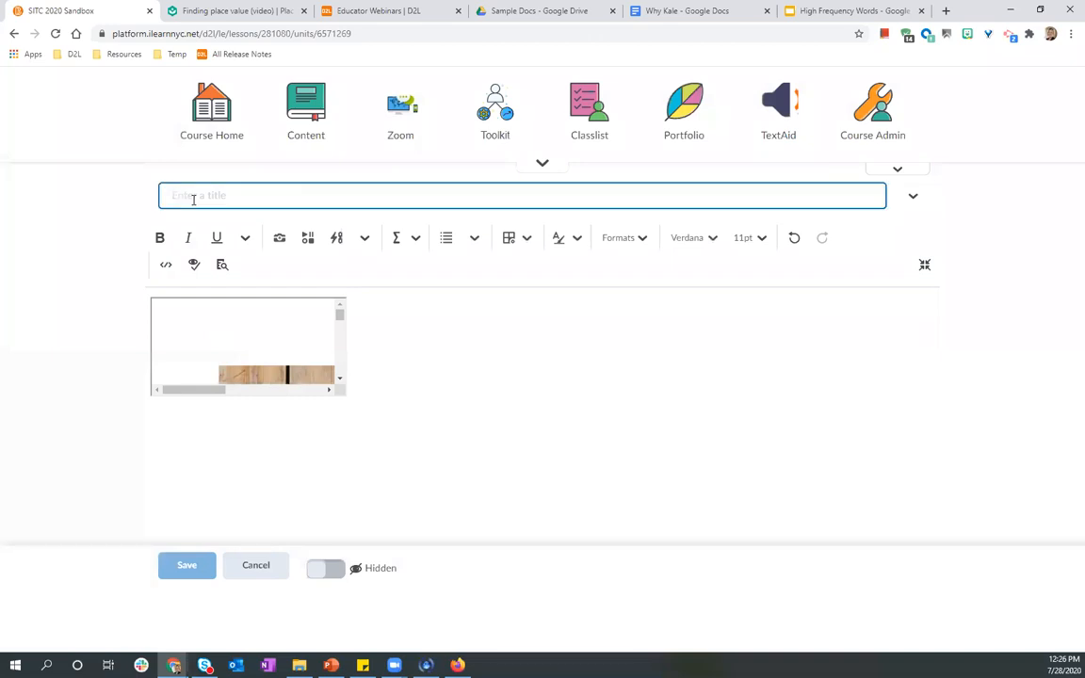
{"action": "type", "text": "Why Kale?"}
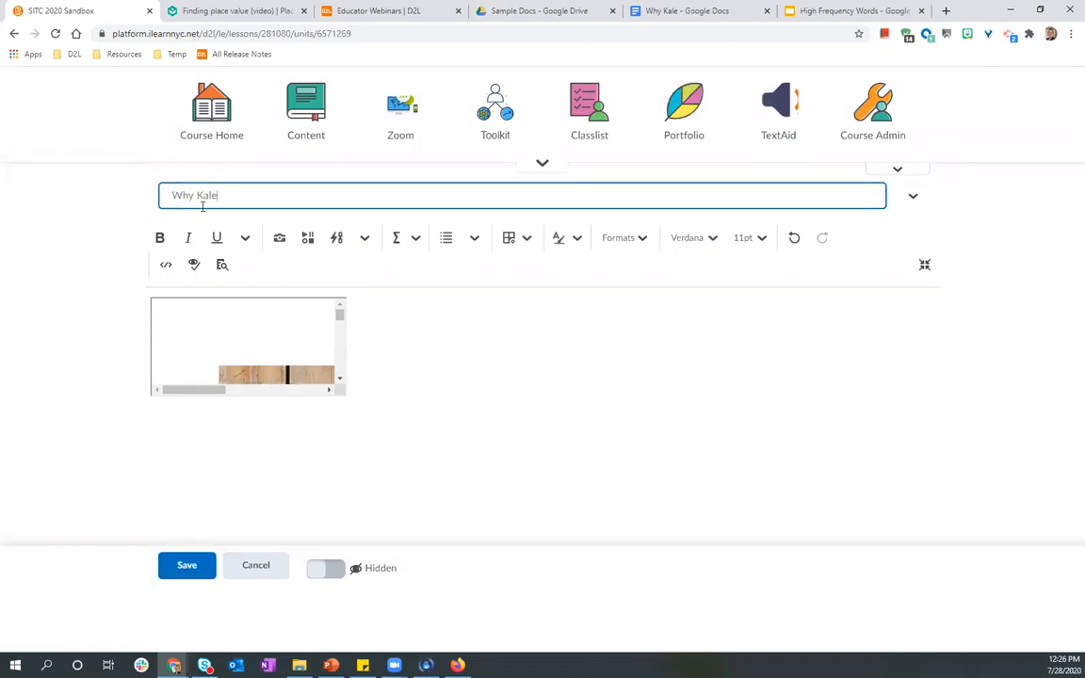
{"action": "left_click", "coordinate": [185, 570]}
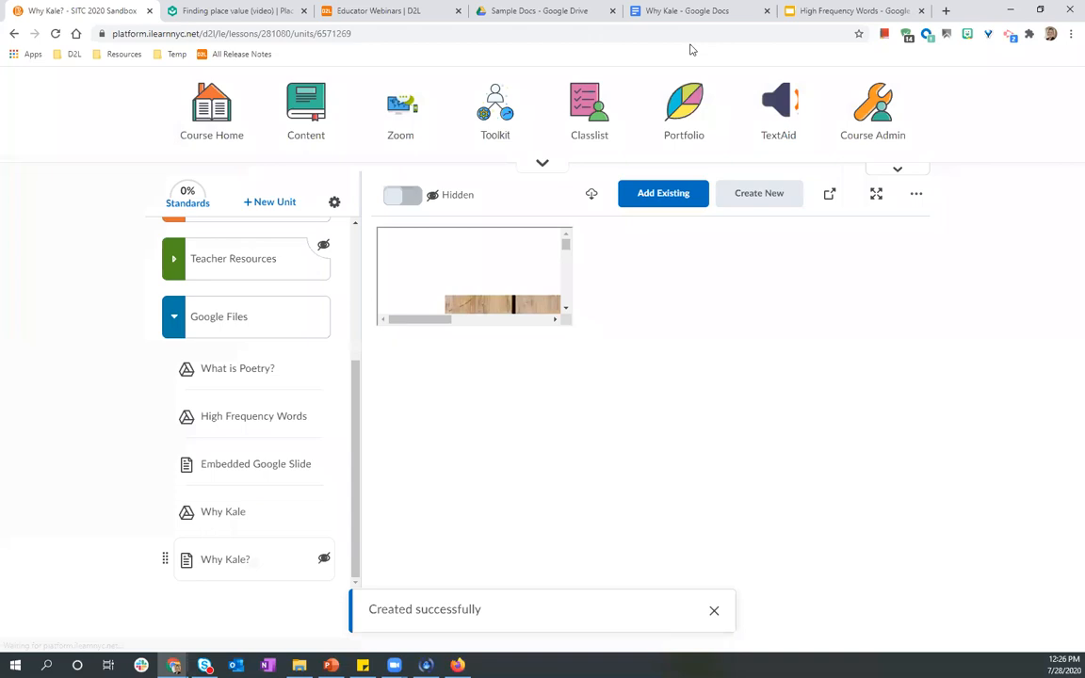
Look at the Why Kale document's published Link option, then close the publish dialog.
{"action": "left_click", "coordinate": [830, 8]}
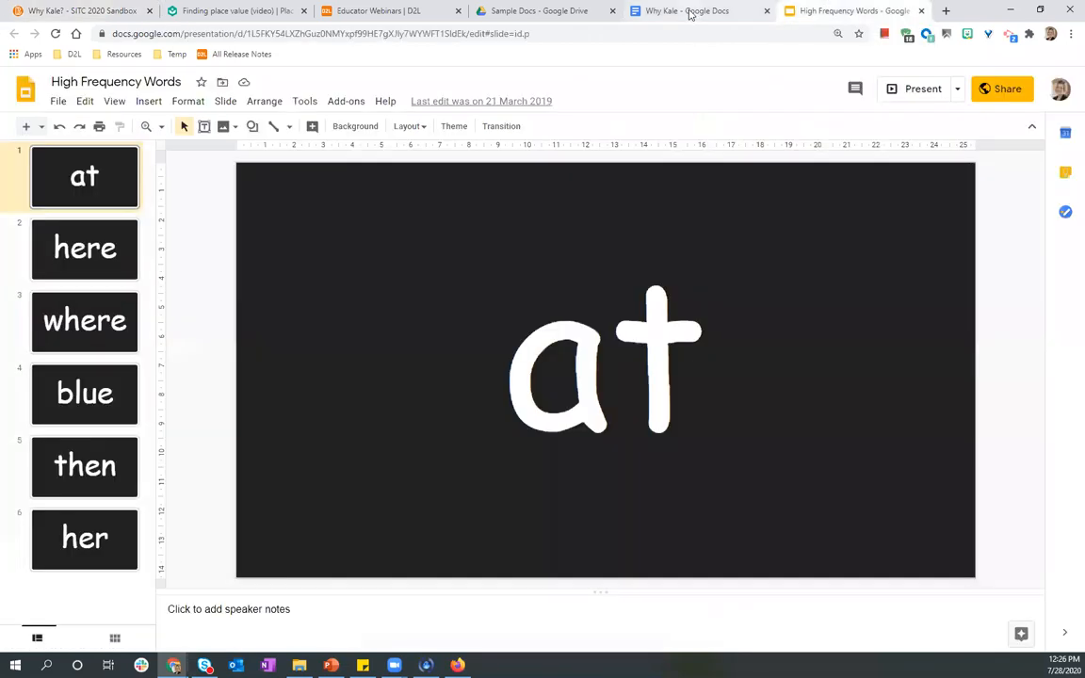
{"action": "left_click", "coordinate": [690, 9]}
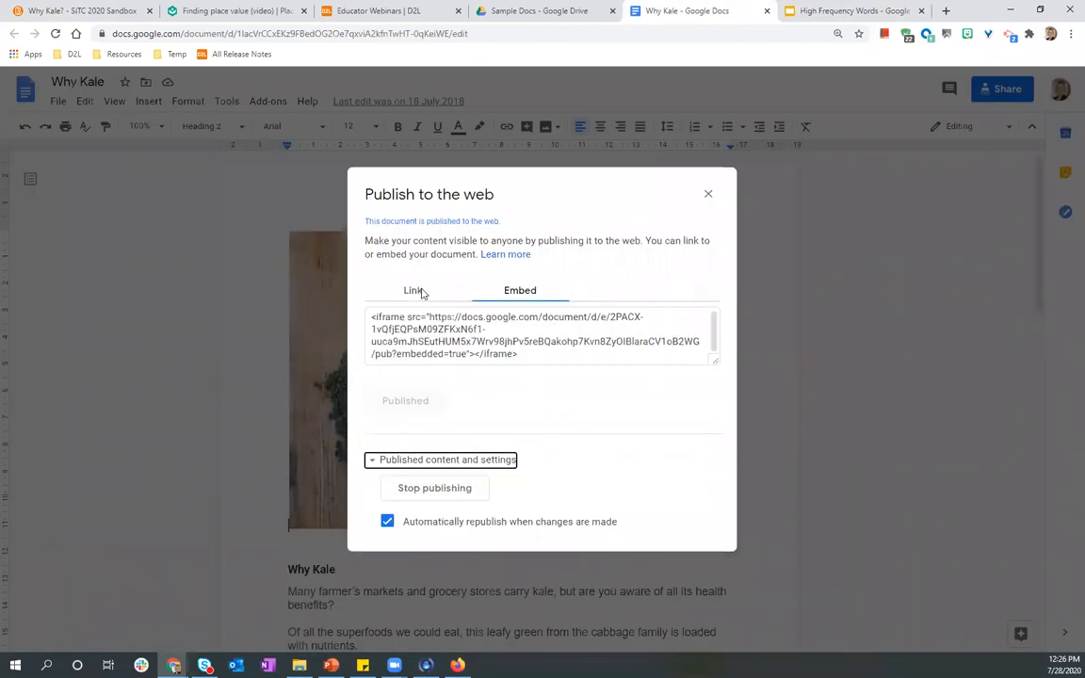
{"action": "left_click", "coordinate": [421, 293]}
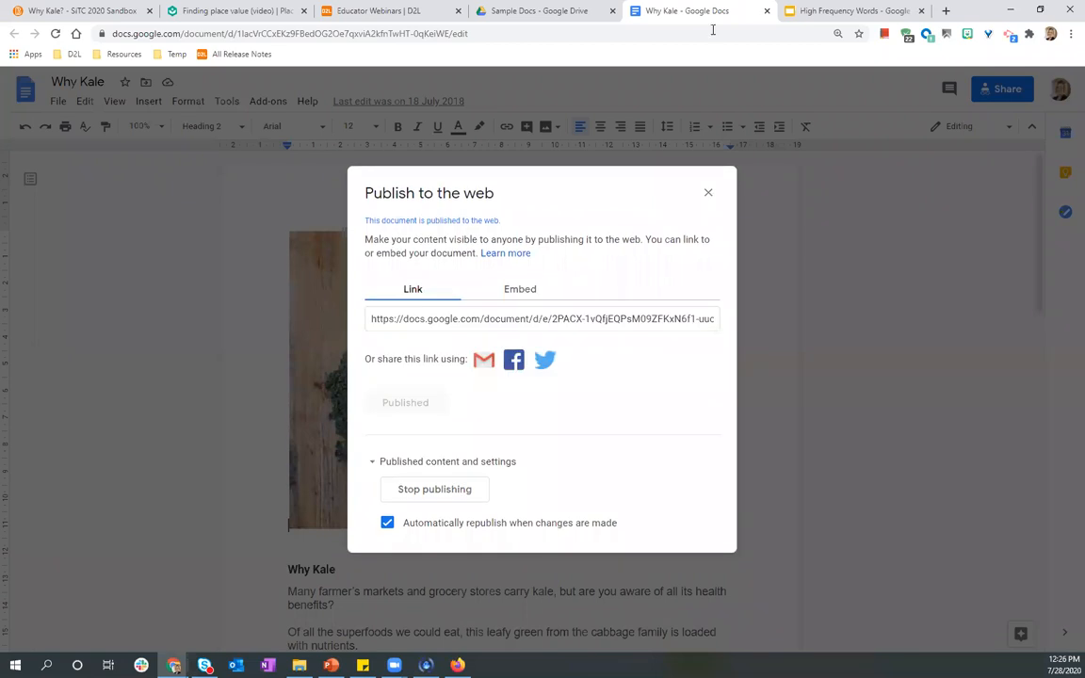
{"action": "key", "text": "Escape"}
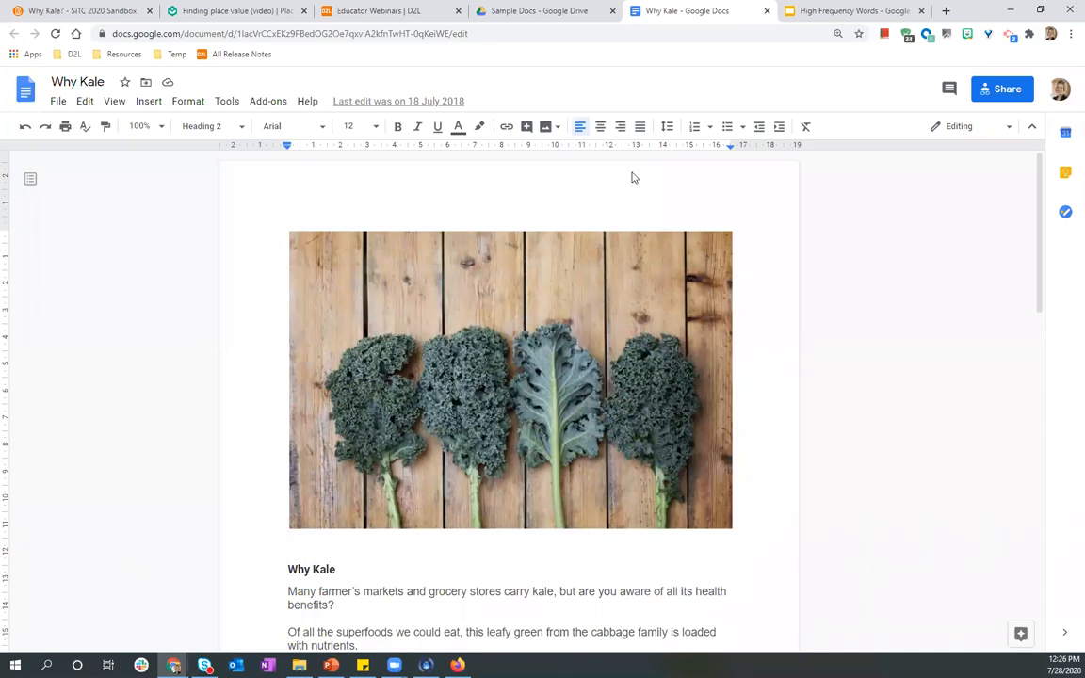
Open Publish to the web for the High Frequency Words presentation and copy its Embed iframe code.
{"action": "key", "text": "ctrl+Tab"}
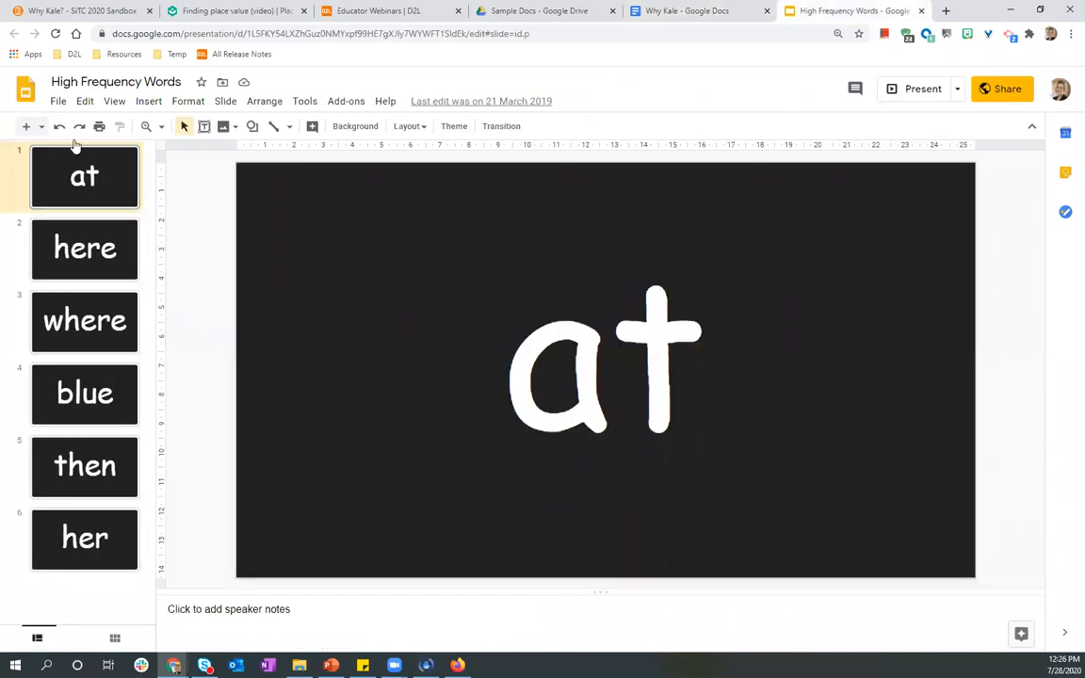
{"action": "left_click", "coordinate": [58, 101]}
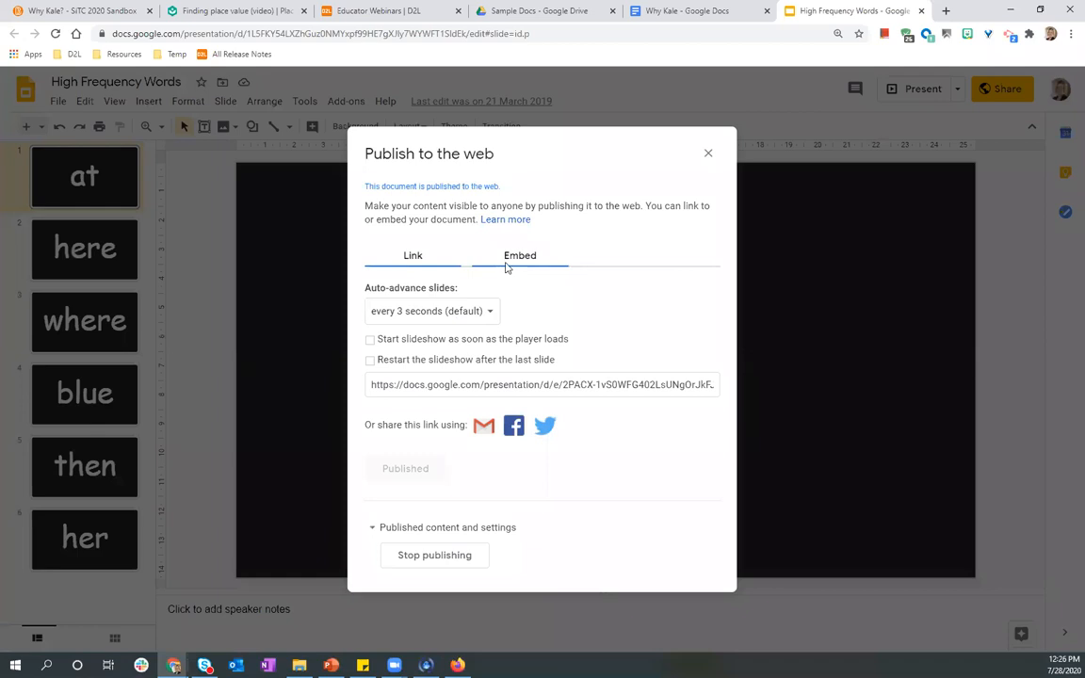
{"action": "left_click", "coordinate": [509, 266]}
{"action": "left_click", "coordinate": [408, 389]}
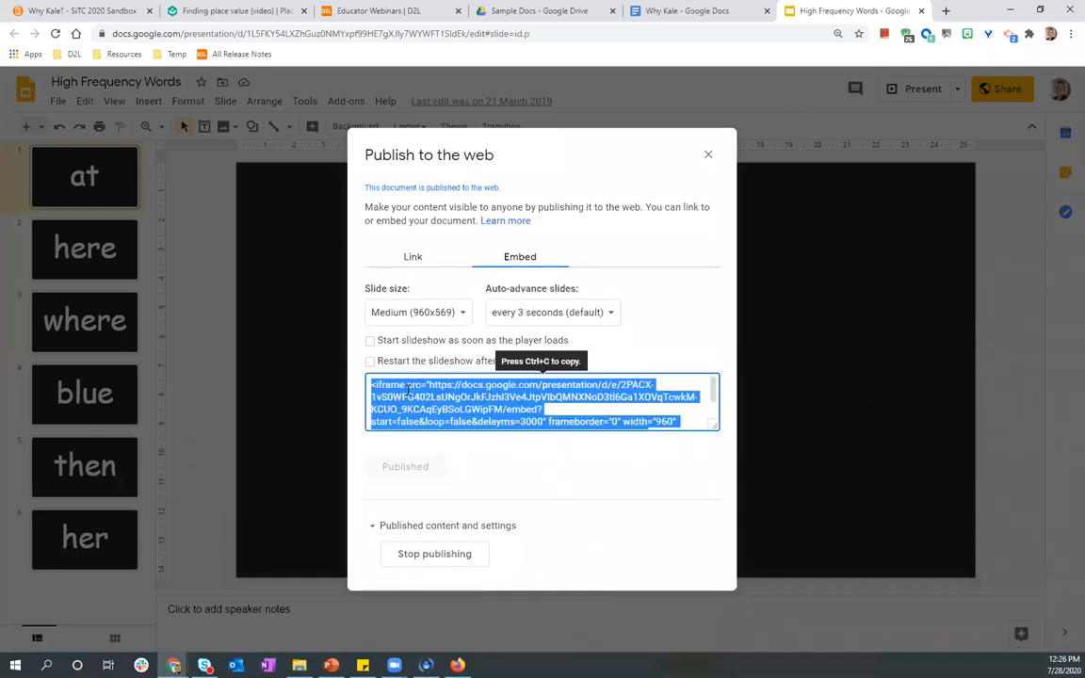
{"action": "key", "text": "ctrl+c"}
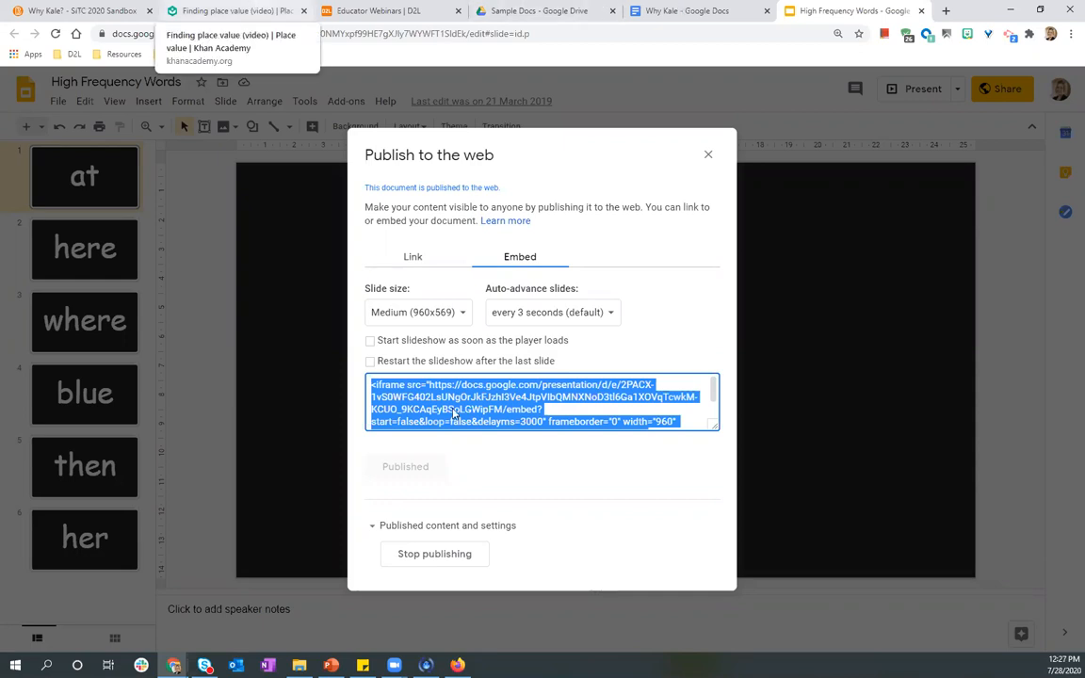
Embed the copied High Frequency Words slide code into the Why Kale? document and save it.
{"action": "left_click", "coordinate": [81, 10]}
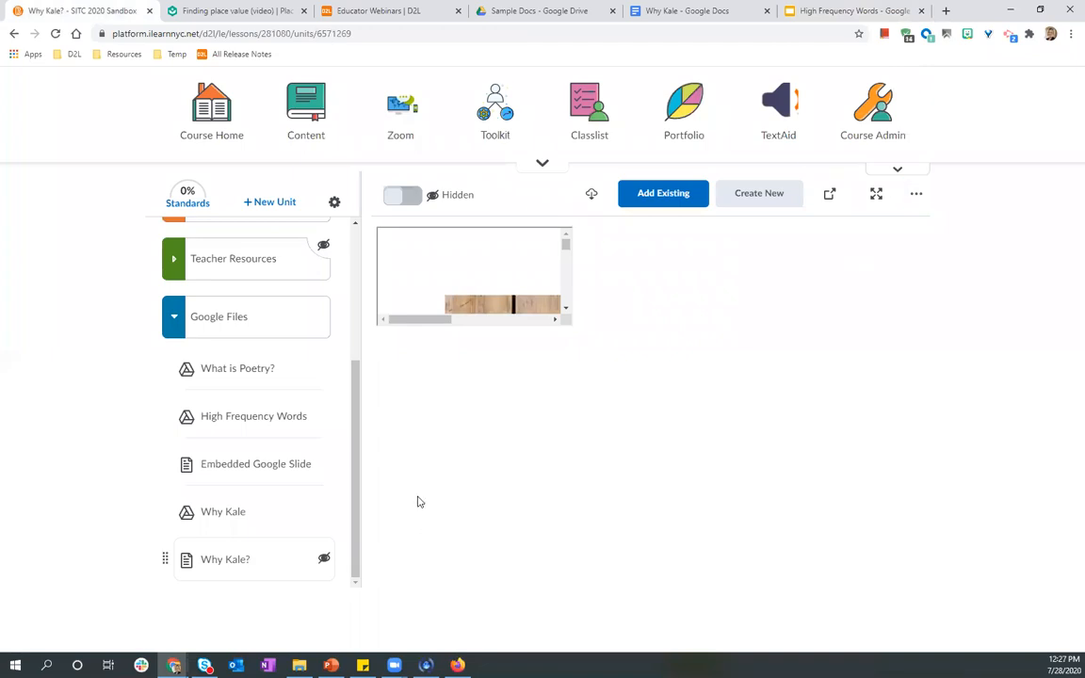
{"action": "left_click", "coordinate": [280, 232]}
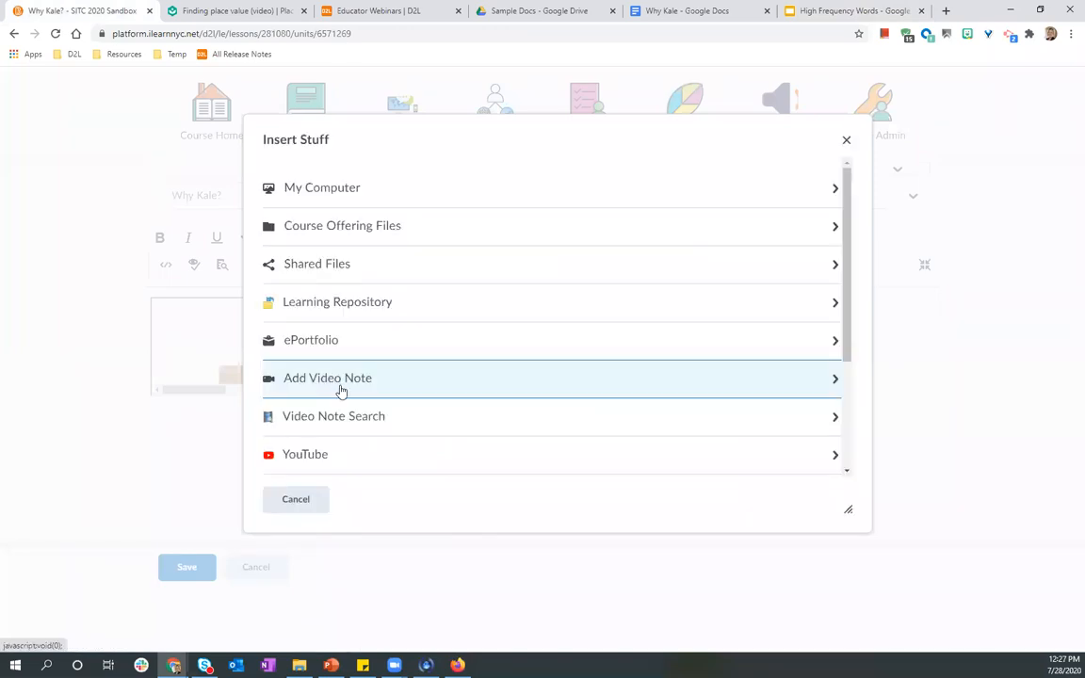
{"action": "scroll", "coordinate": [317, 396], "scroll_direction": "down", "scroll_amount": 3}
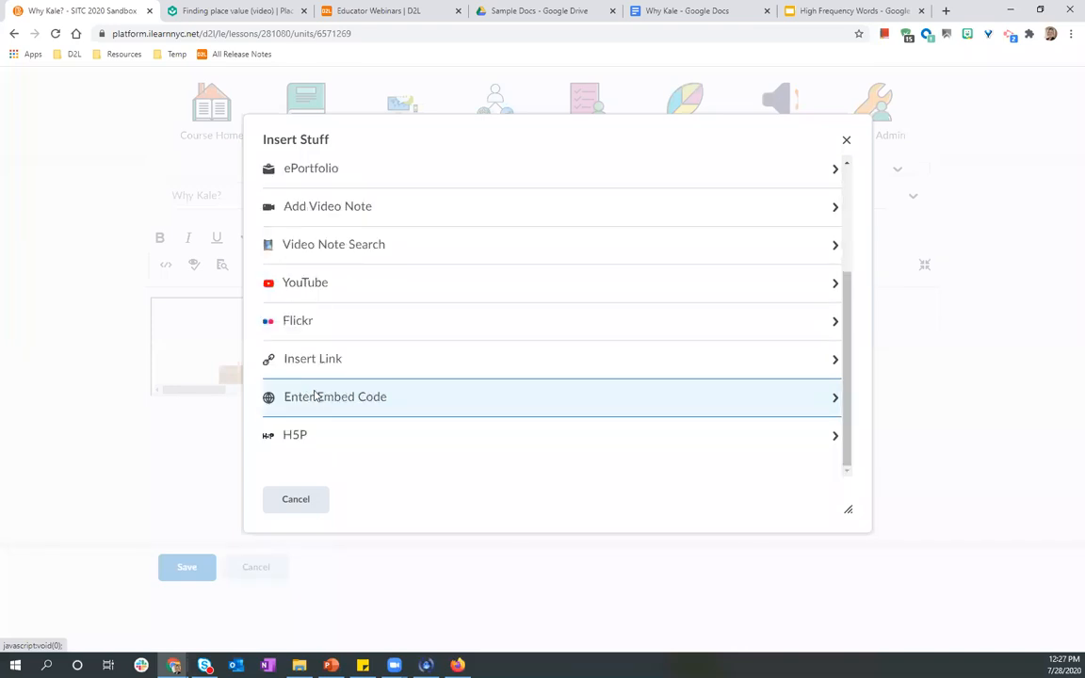
{"action": "left_click", "coordinate": [316, 396]}
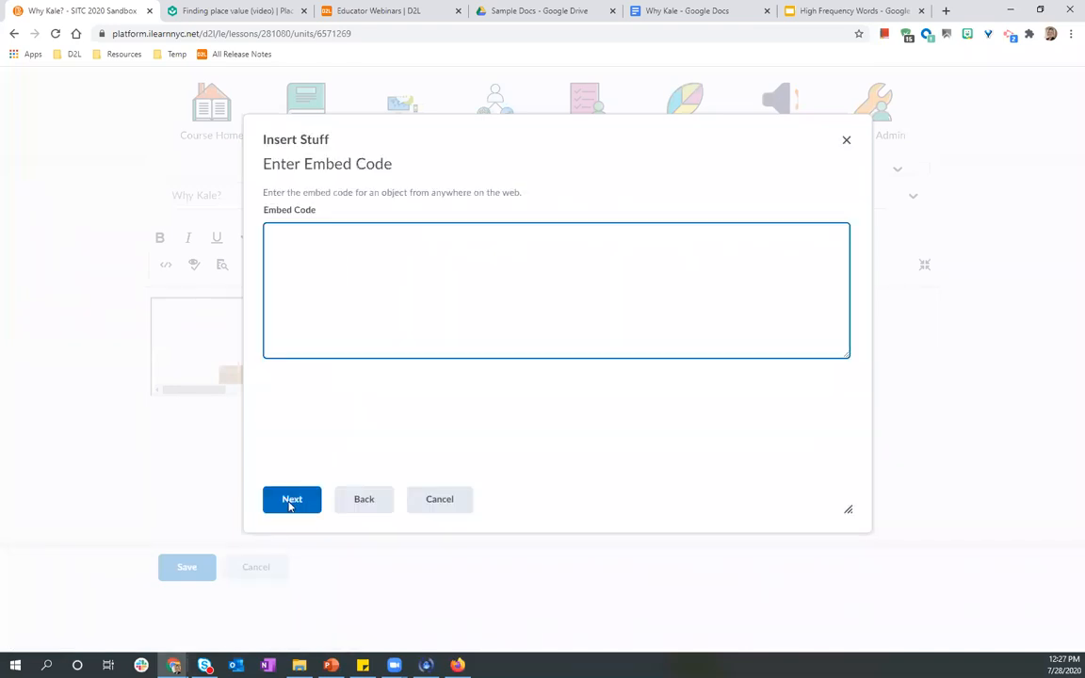
{"action": "key", "text": "ctrl+v"}
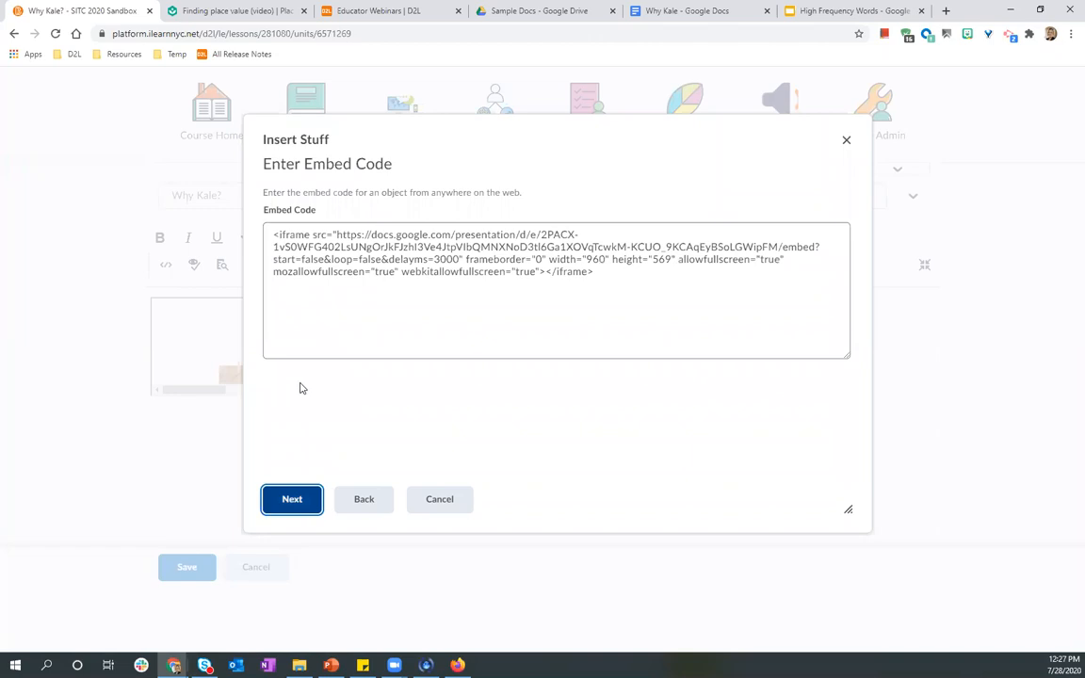
{"action": "key", "text": "Return"}
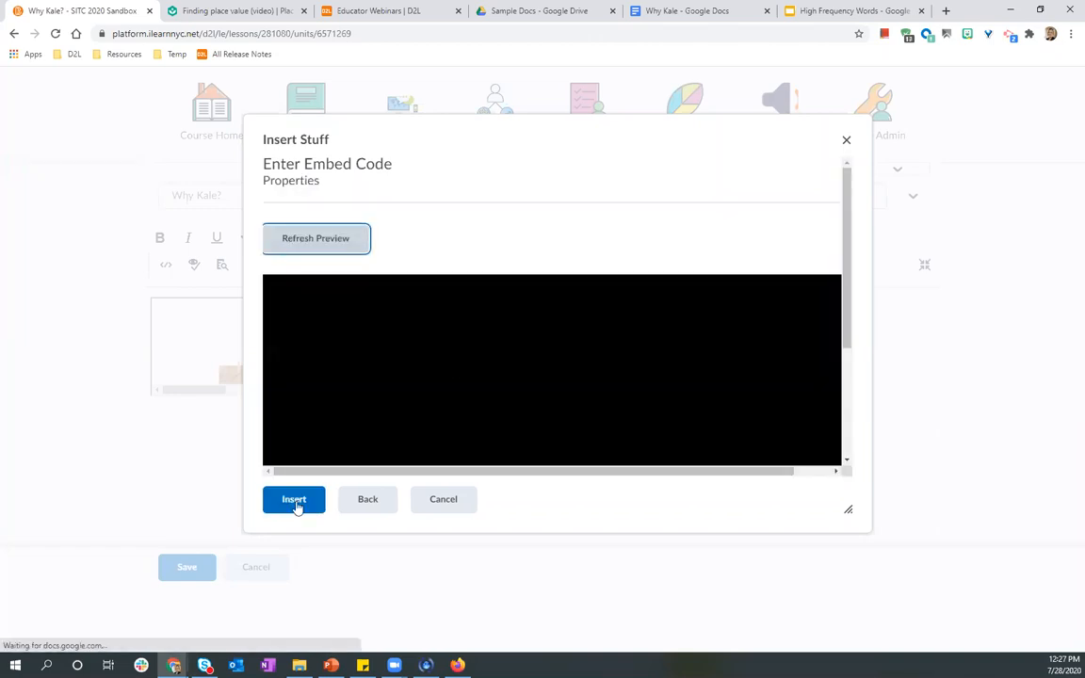
{"action": "left_click", "coordinate": [274, 492]}
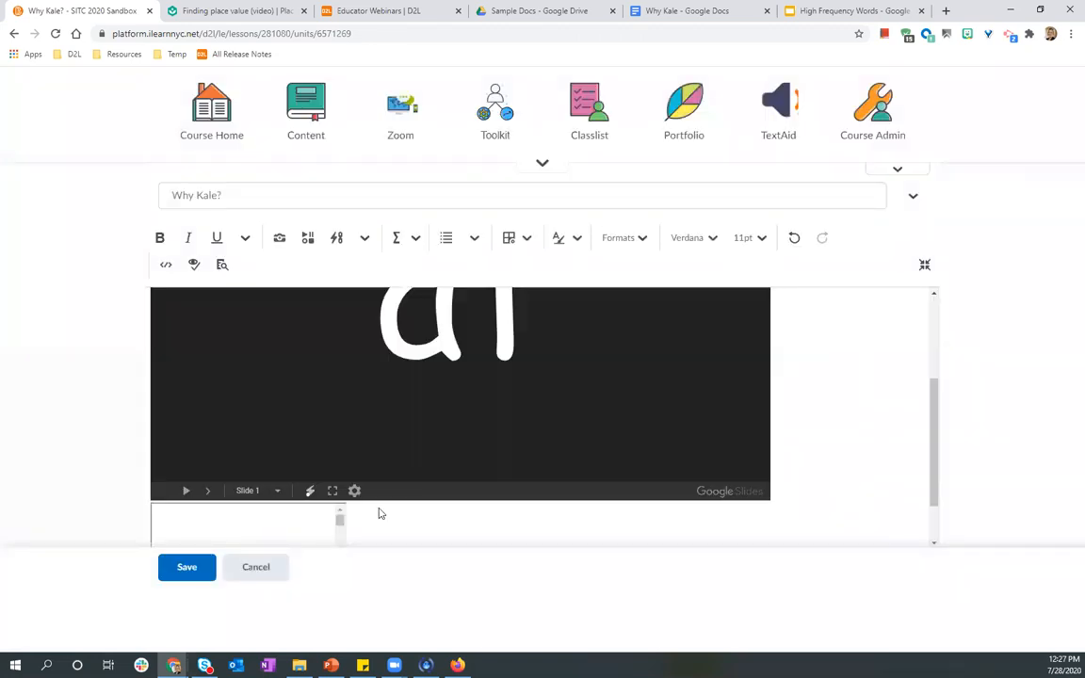
{"action": "scroll", "coordinate": [378, 511], "scroll_direction": "up", "scroll_amount": 1}
{"action": "scroll", "coordinate": [498, 420], "scroll_direction": "up", "scroll_amount": 3}
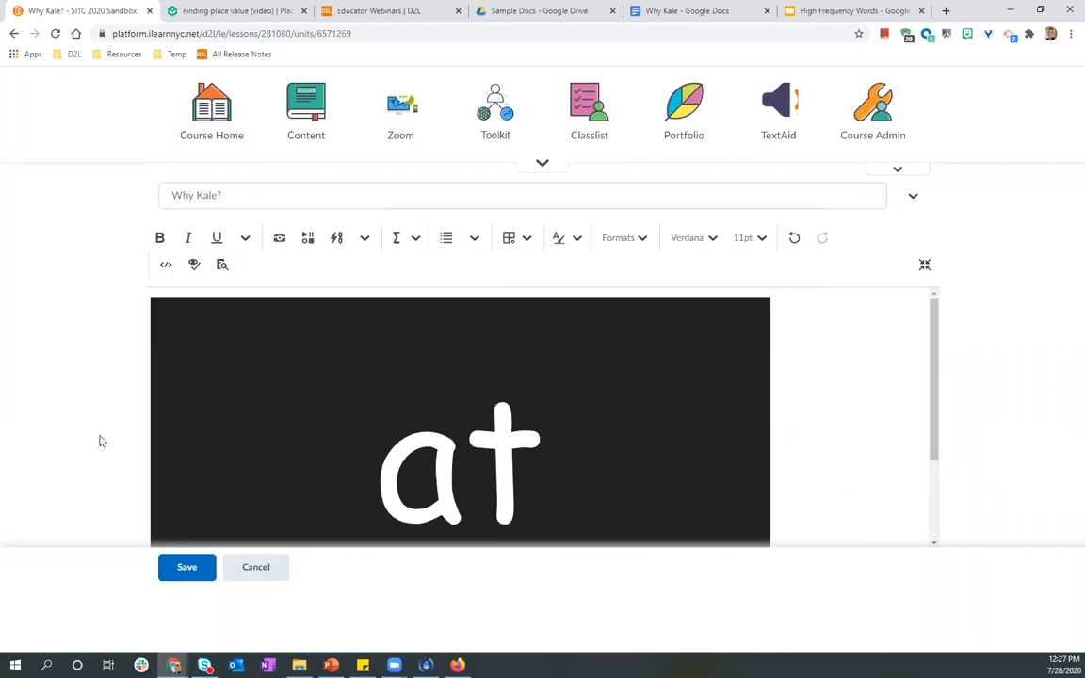
{"action": "left_click", "coordinate": [187, 567]}
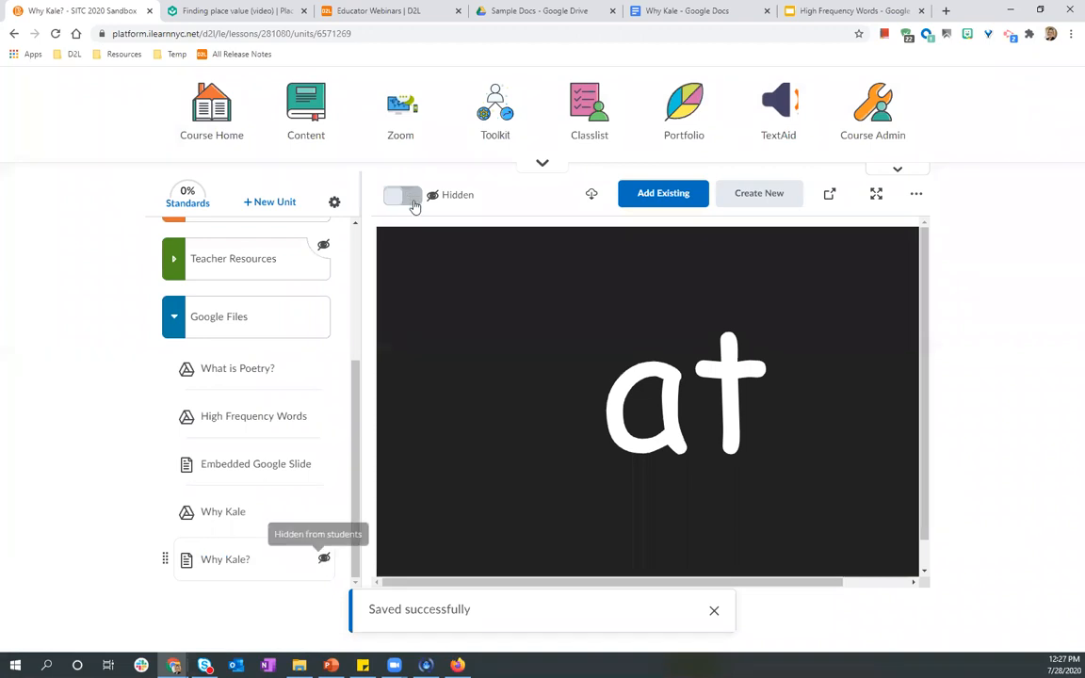
Make the Why Kale? document visible to students.
{"action": "left_click", "coordinate": [411, 197]}
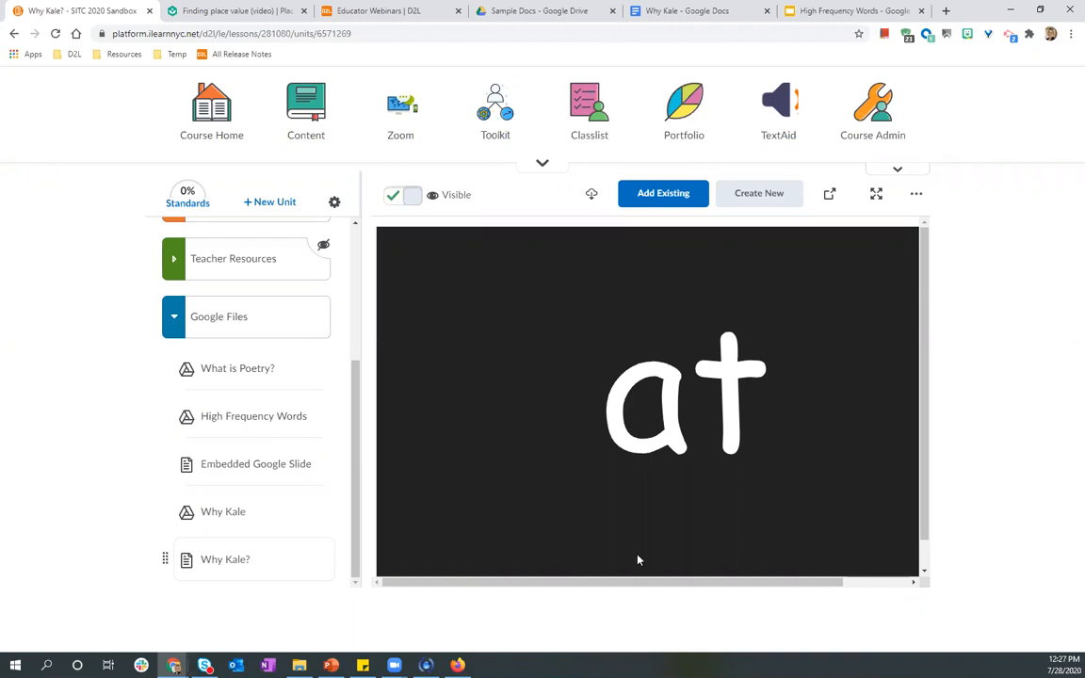
{"action": "left_click_drag", "start_coordinate": [666, 586], "coordinate": [631, 611]}
{"action": "left_click", "coordinate": [457, 665]}
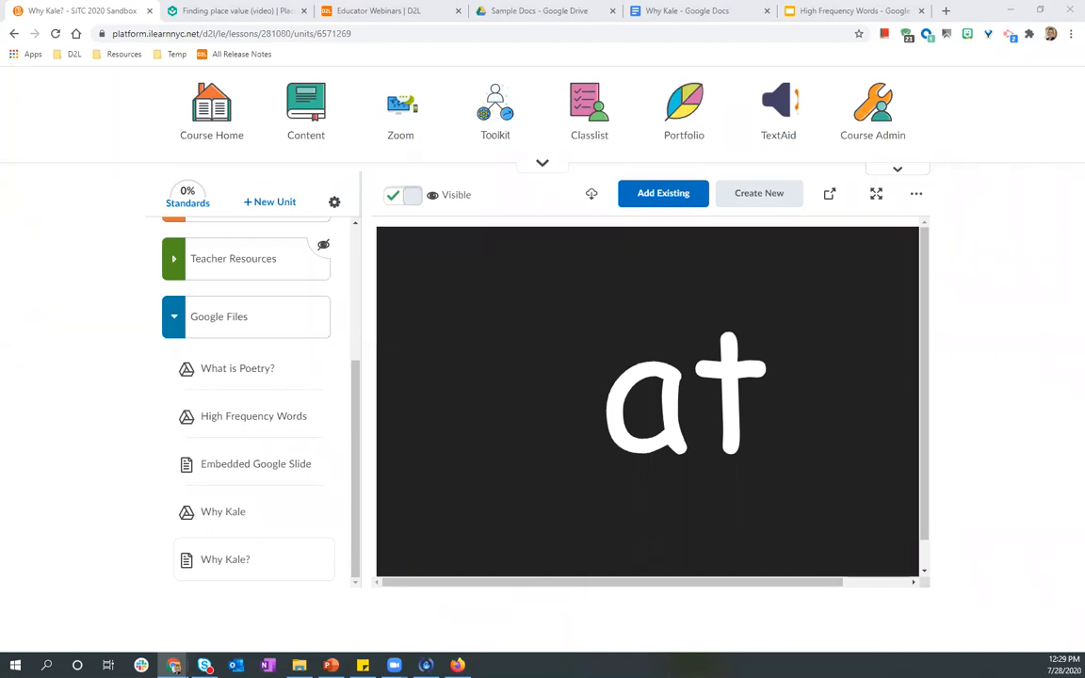
Create a new HTML document in the Google Files unit and open the embed-code option in Insert Stuff.
{"action": "left_click", "coordinate": [755, 199]}
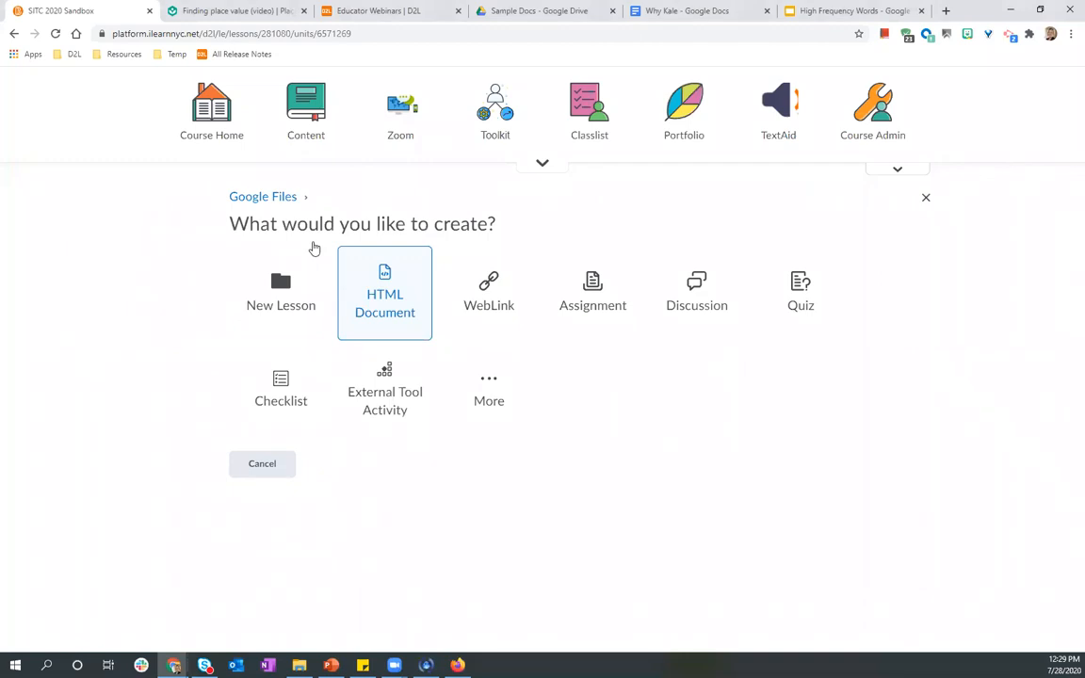
{"action": "left_click", "coordinate": [309, 243]}
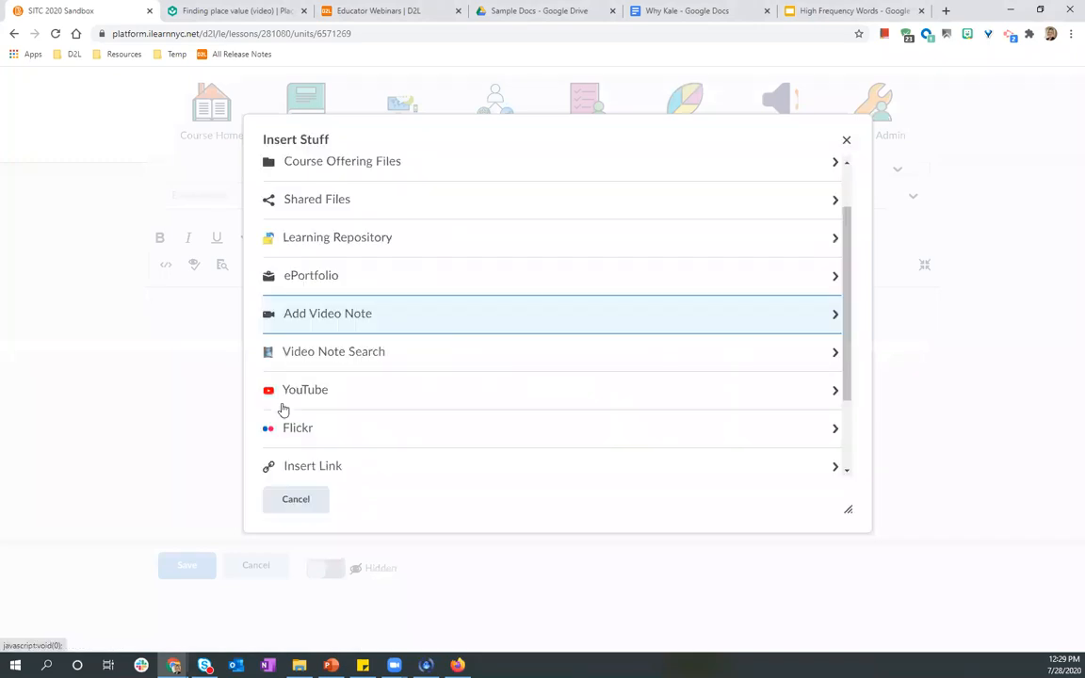
{"action": "scroll", "coordinate": [282, 410], "scroll_direction": "down", "scroll_amount": 2}
{"action": "key", "text": "Return"}
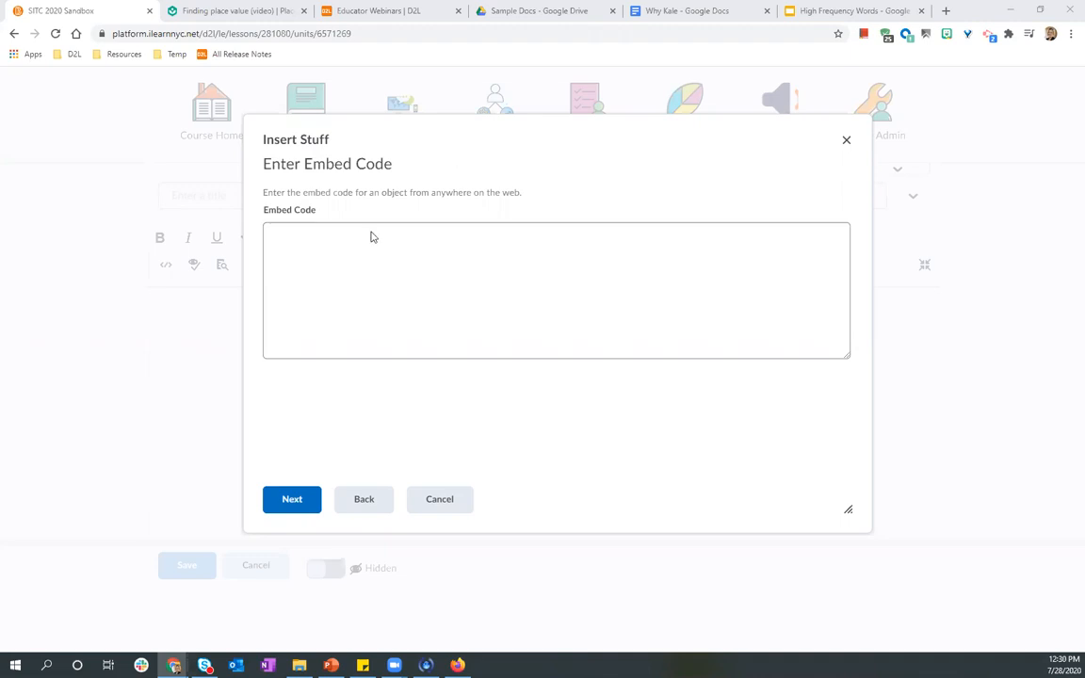
Copy the Positive Mood JAZZ YouTube video's embed code and insert it into the new HTML document.
{"action": "key", "text": "alt+Tab"}
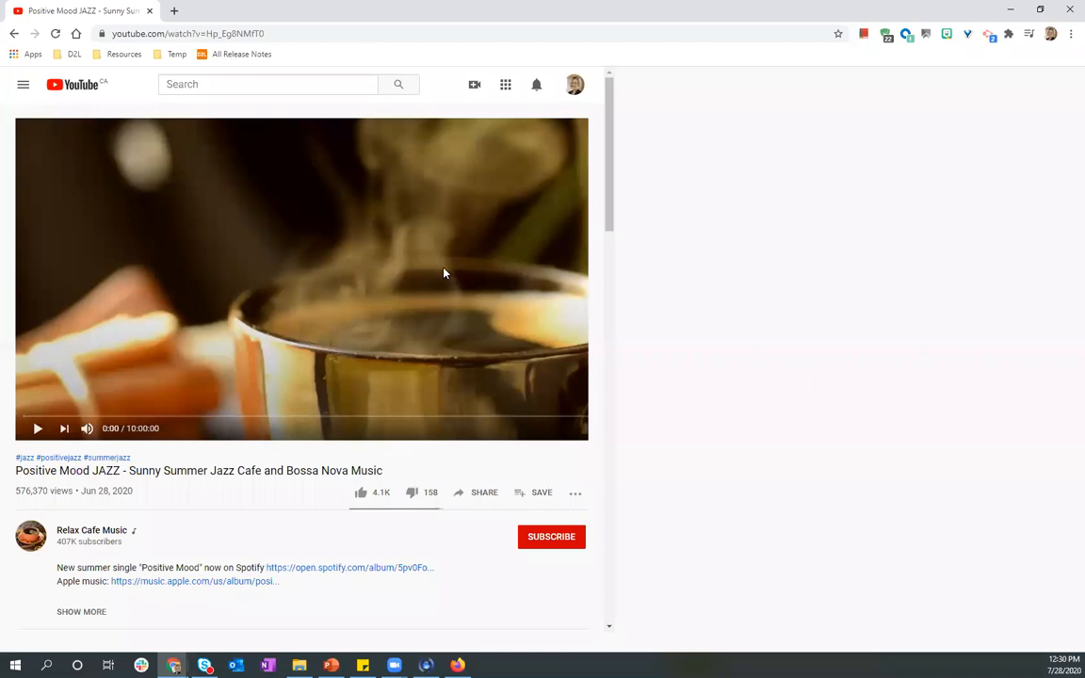
{"action": "right_click", "coordinate": [410, 270]}
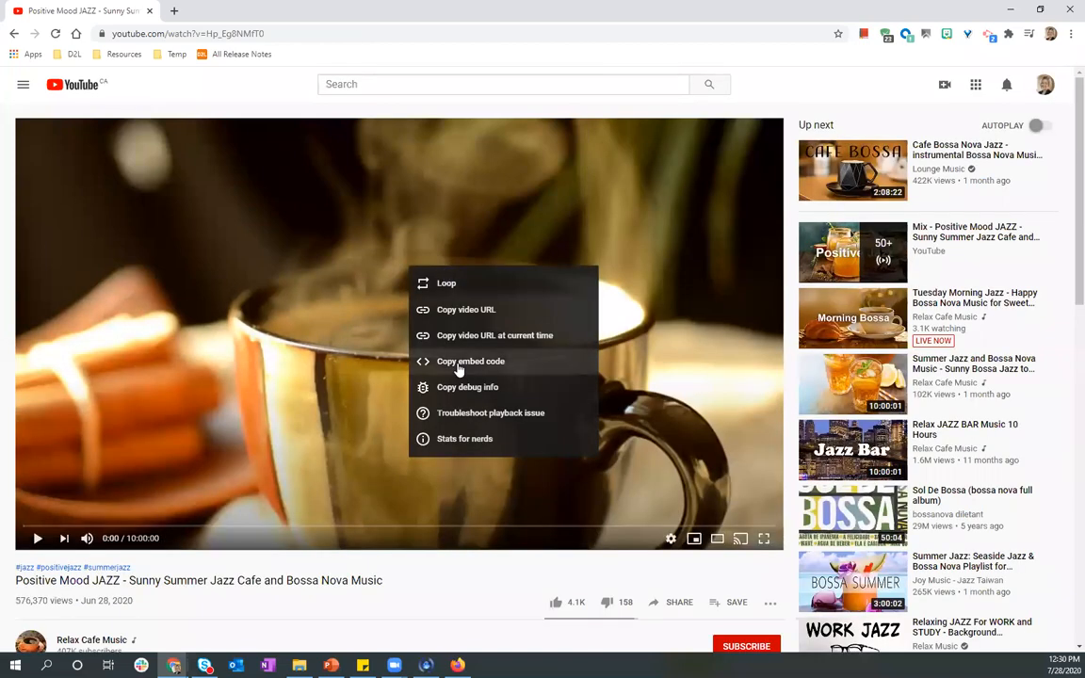
{"action": "left_click", "coordinate": [1011, 8]}
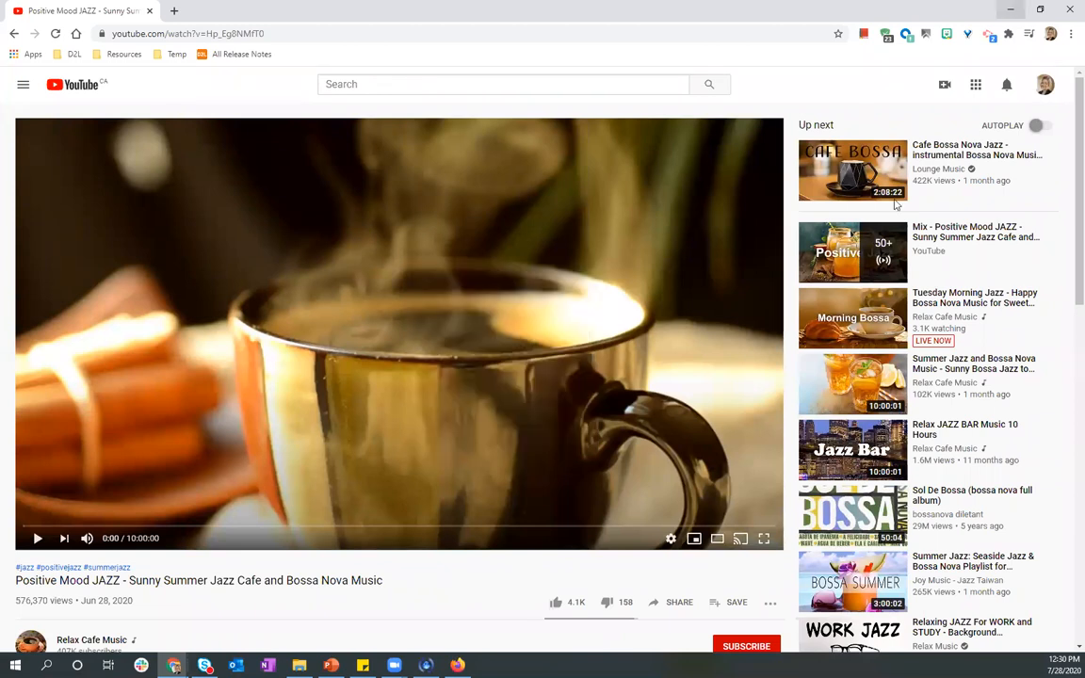
{"action": "key", "text": "alt+Tab"}
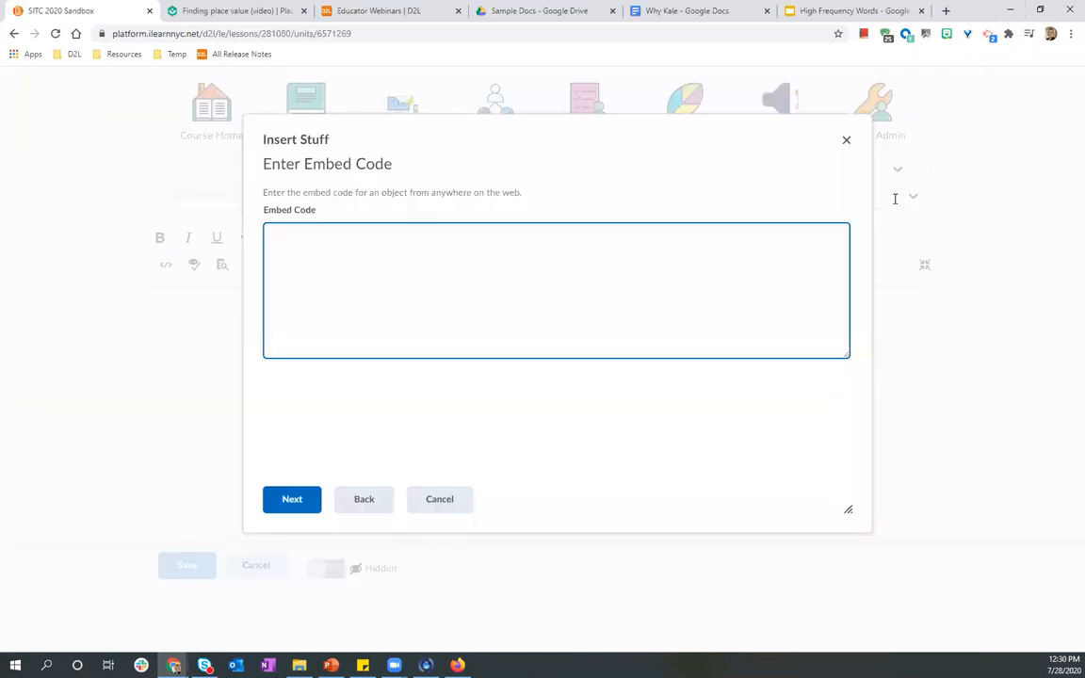
{"action": "key", "text": "ctrl+v"}
{"action": "left_click", "coordinate": [289, 500]}
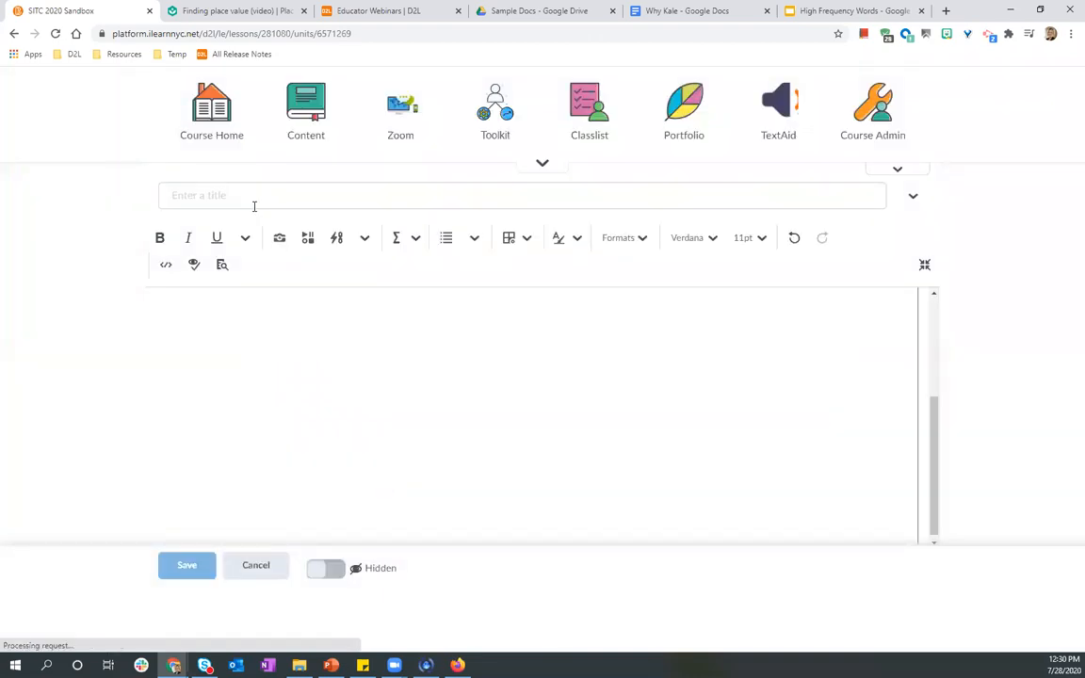
Title the new HTML document Youtube Video.
{"action": "left_click", "coordinate": [229, 199]}
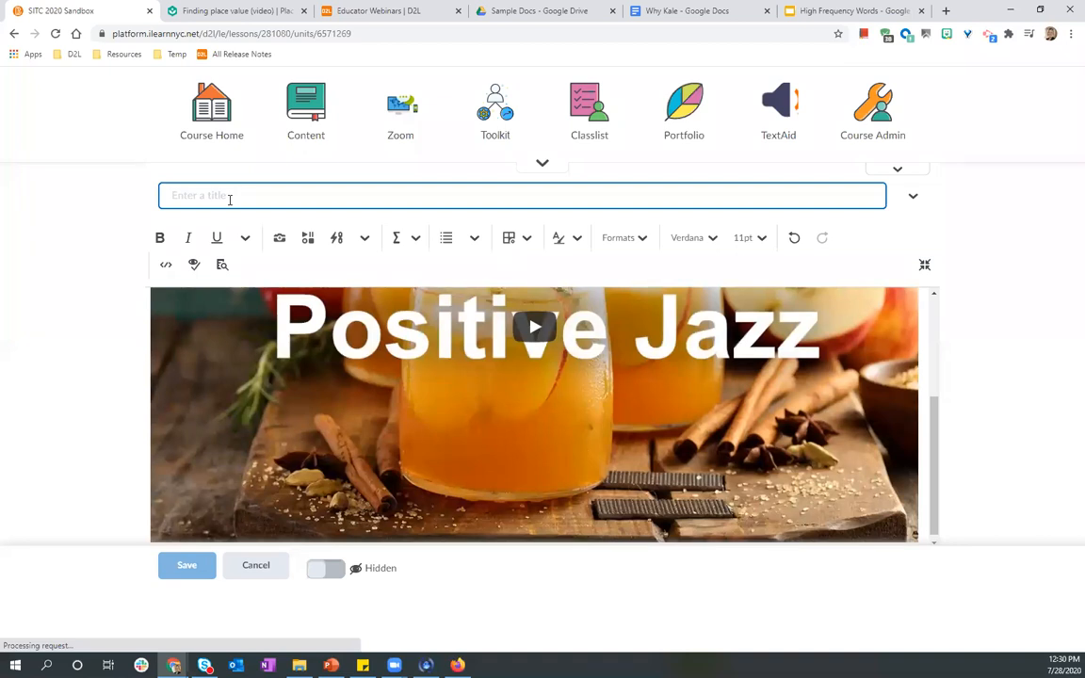
{"action": "type", "text": "Youtube Video"}
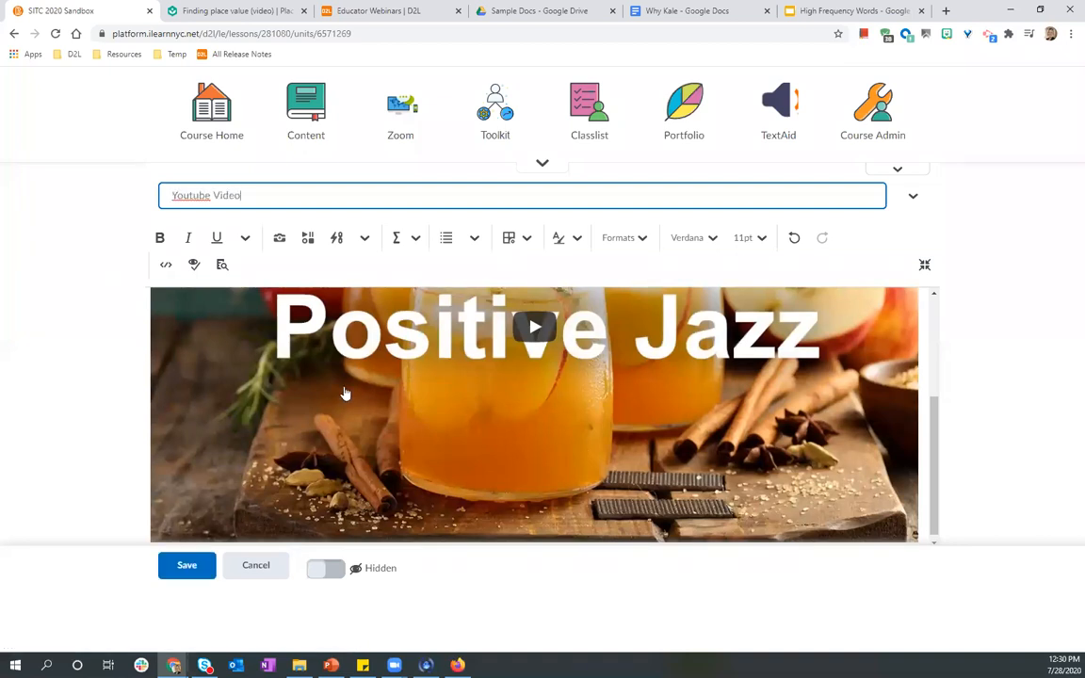
Add the text "Watch this video and think about..." below the embedded video.
{"action": "left_click", "coordinate": [179, 296]}
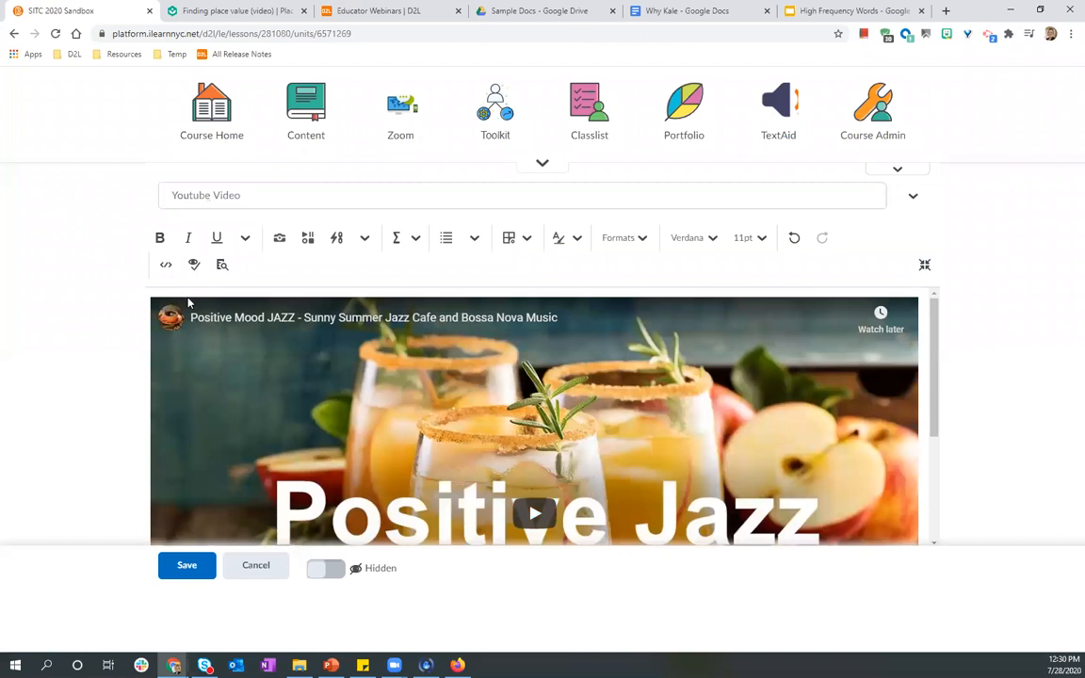
{"action": "scroll", "coordinate": [189, 302], "scroll_direction": "down", "scroll_amount": 1}
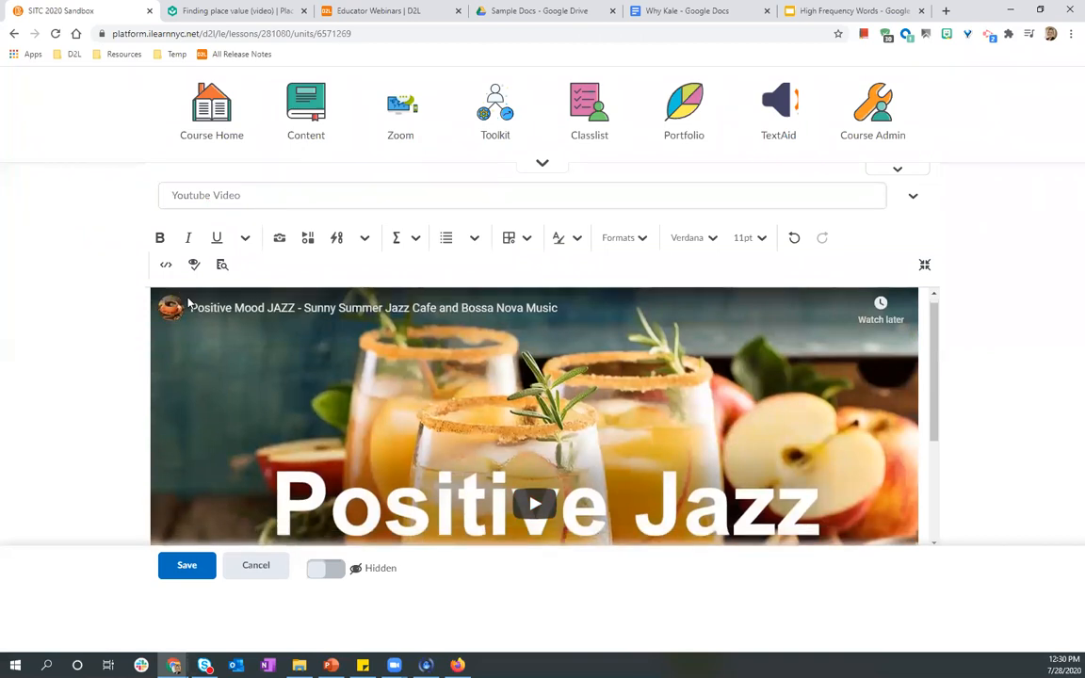
{"action": "scroll", "coordinate": [188, 303], "scroll_direction": "down", "scroll_amount": 2}
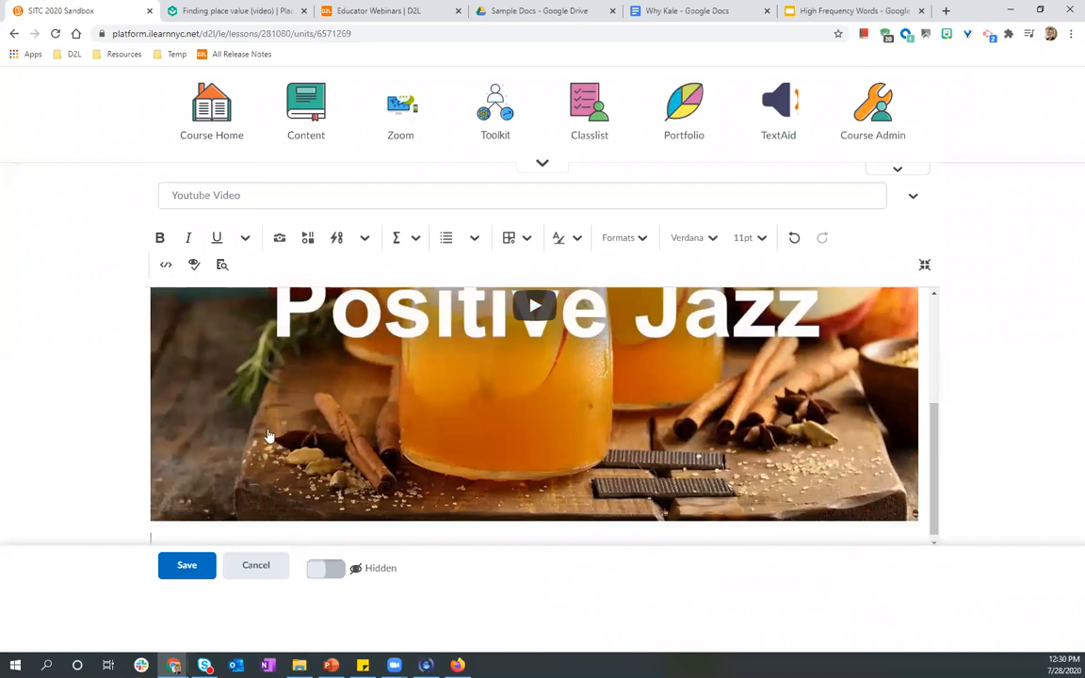
{"action": "scroll", "coordinate": [236, 397], "scroll_direction": "down", "scroll_amount": 1}
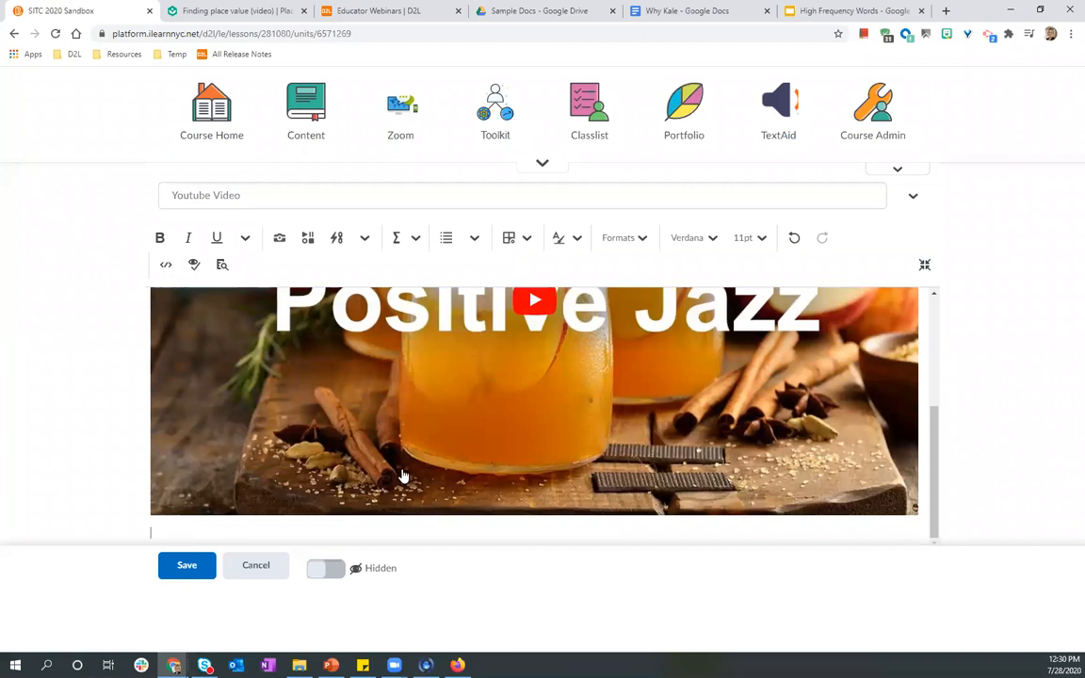
{"action": "type", "text": "Watch this video and think about.."}
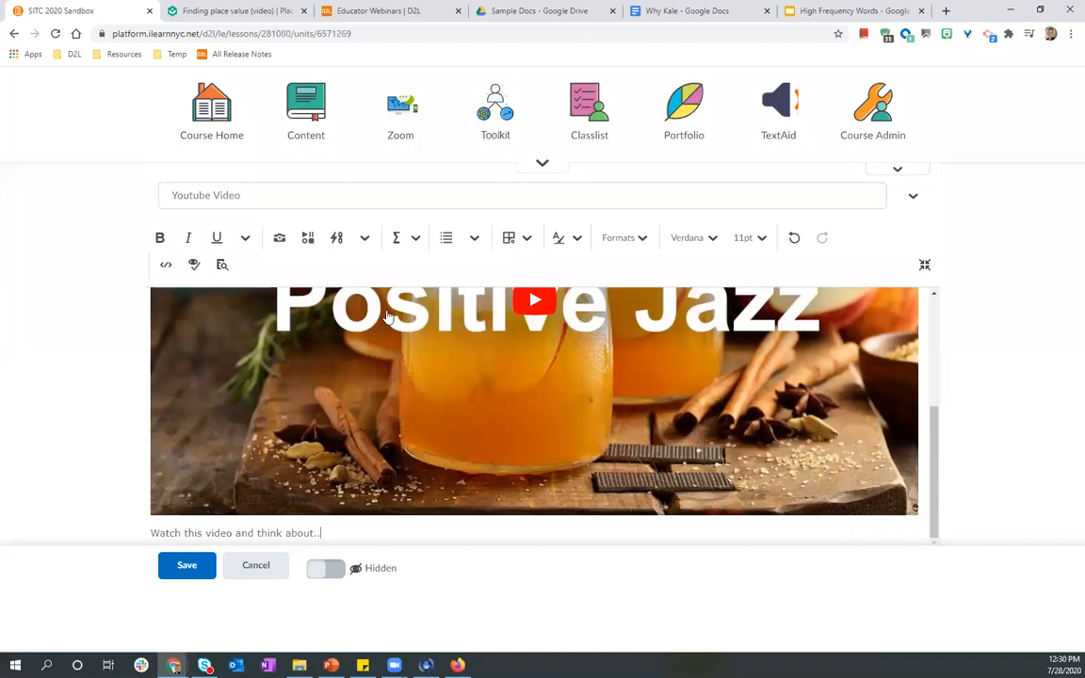
{"action": "type", "text": "."}
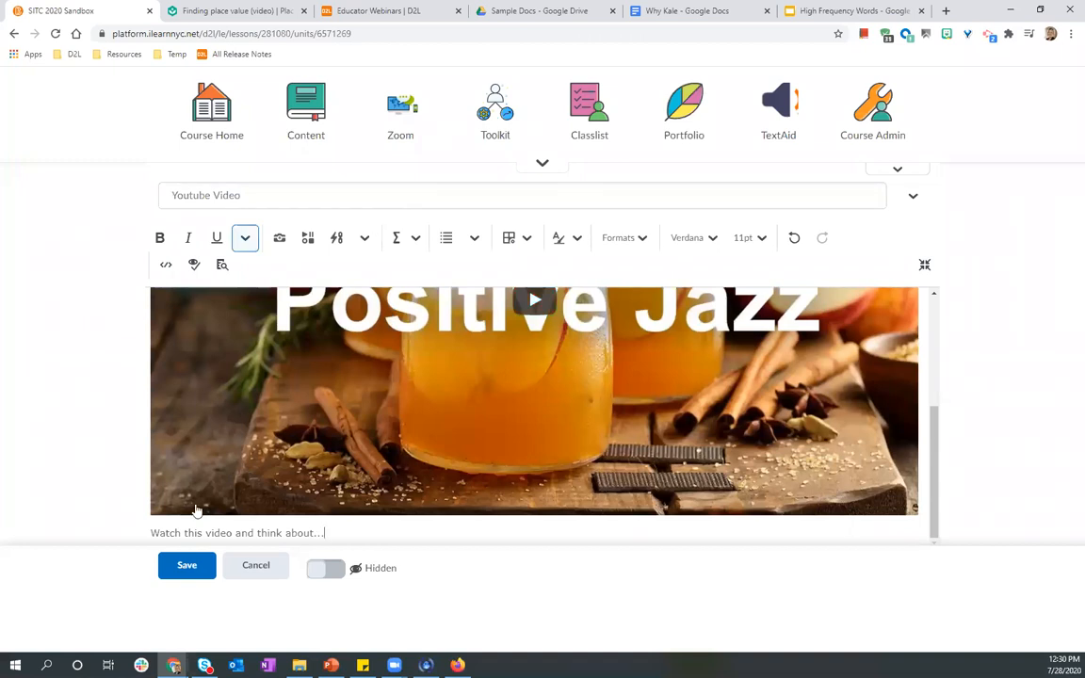
Make the Youtube Video document visible and save it.
{"action": "scroll", "coordinate": [215, 453], "scroll_direction": "up", "scroll_amount": 1}
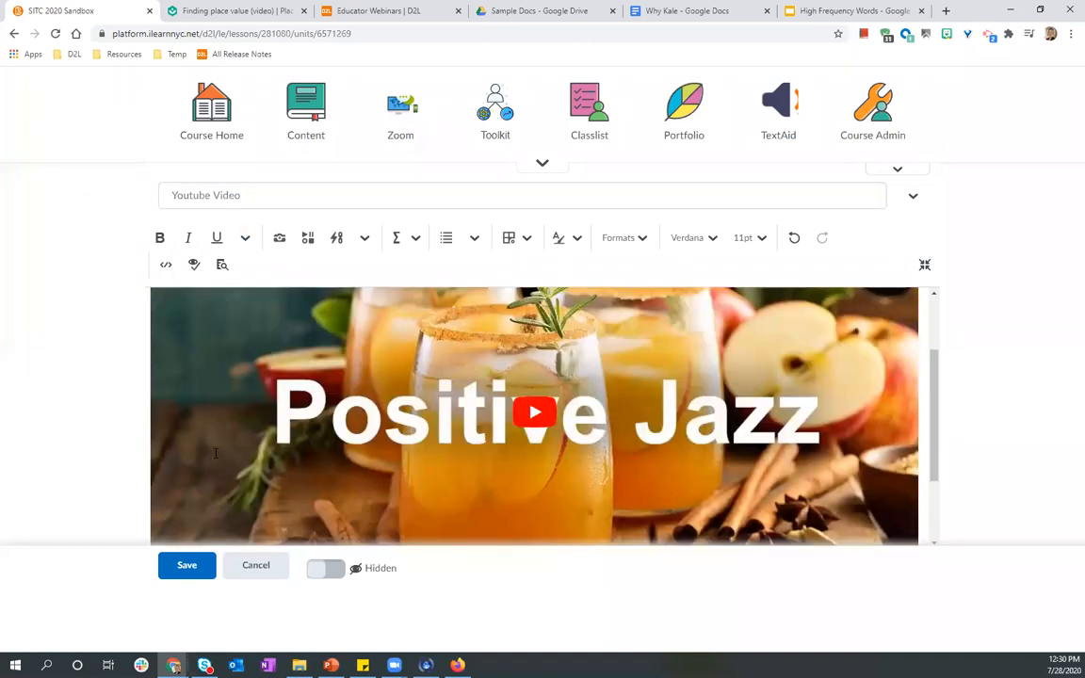
{"action": "scroll", "coordinate": [347, 461], "scroll_direction": "down", "scroll_amount": 1}
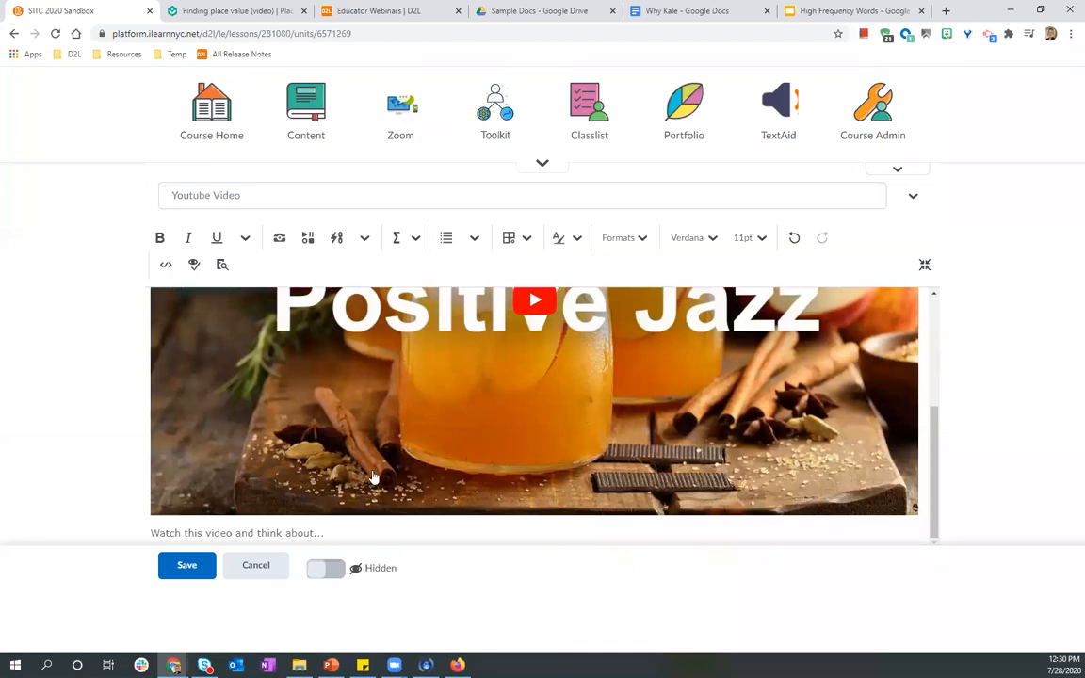
{"action": "left_click", "coordinate": [337, 566]}
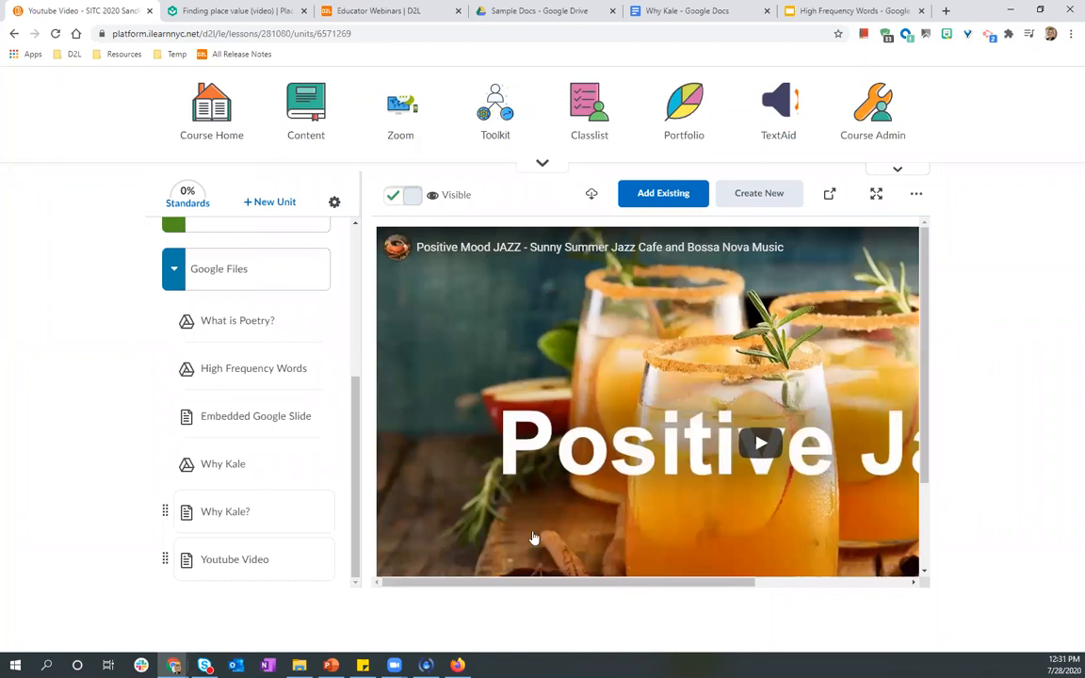
Preview the Youtube Video page in the student view opened in another browser.
{"action": "scroll", "coordinate": [551, 530], "scroll_direction": "down", "scroll_amount": 2}
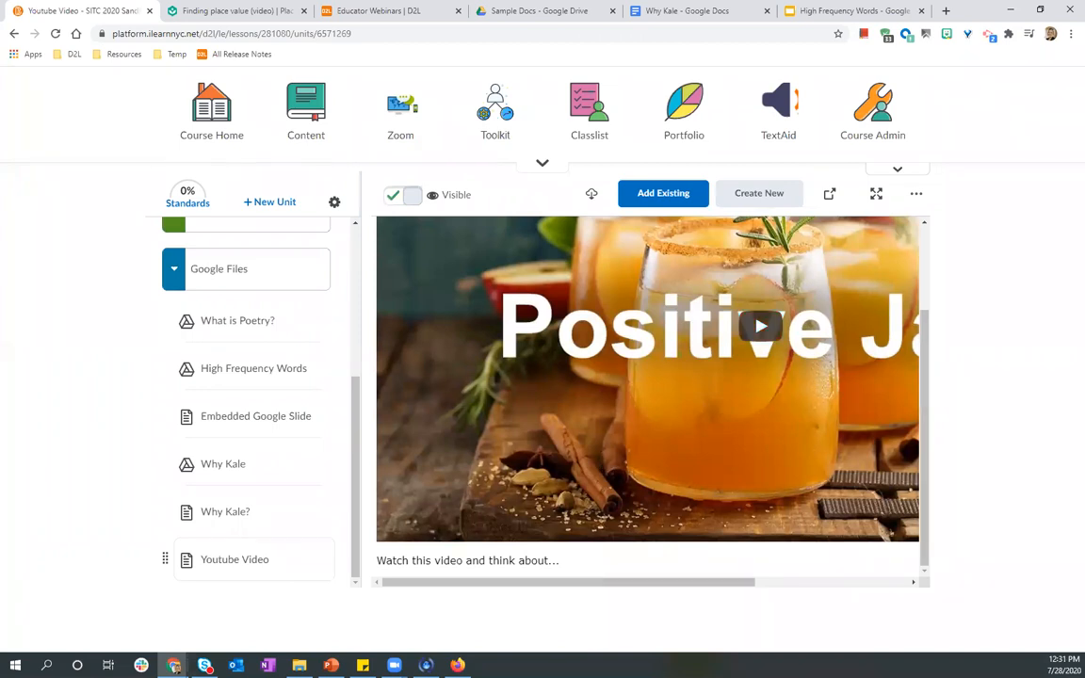
{"action": "left_click", "coordinate": [457, 665]}
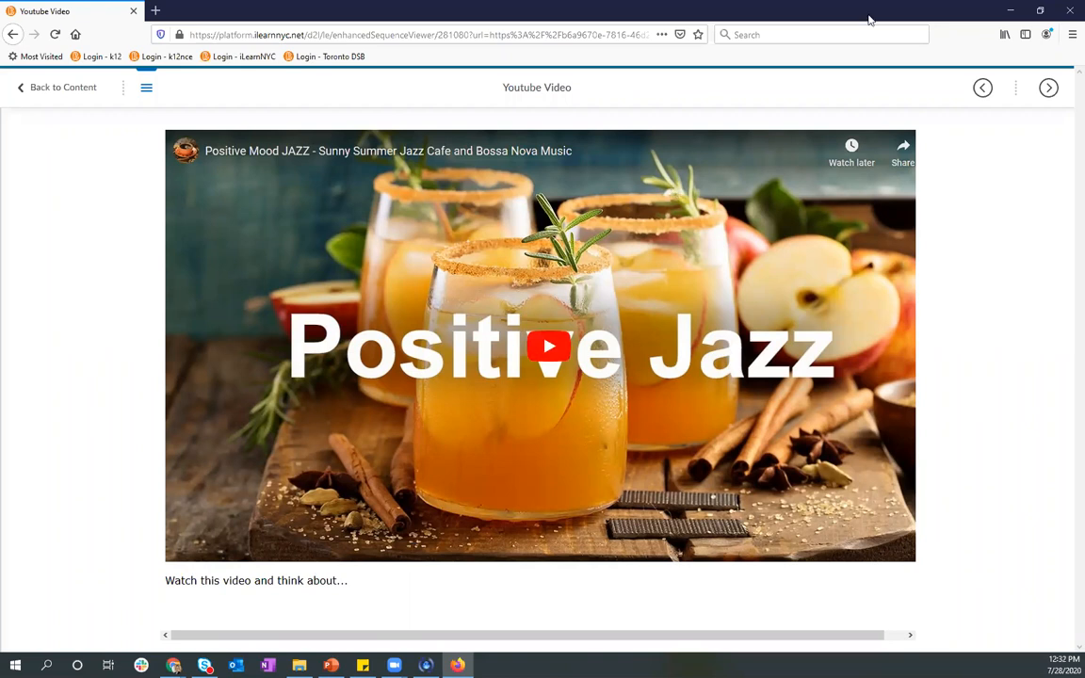
{"action": "left_click_drag", "start_coordinate": [868, 20], "coordinate": [0, 21]}
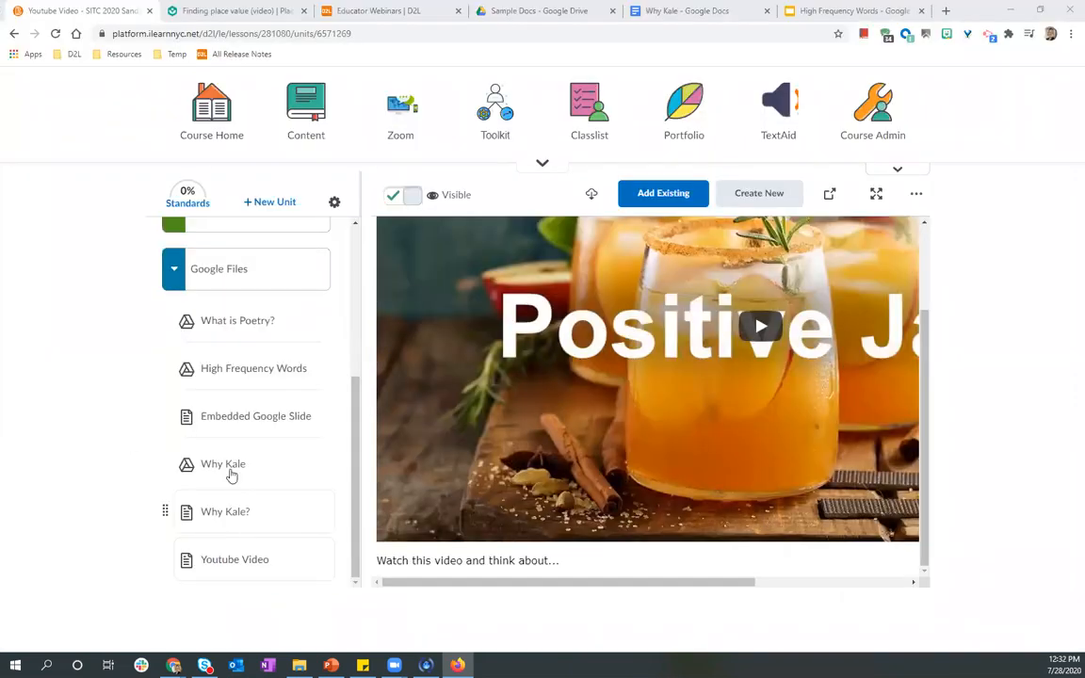
Review the Why Kale and Embedded Google Slide items in the Google Files unit.
{"action": "left_click", "coordinate": [232, 476]}
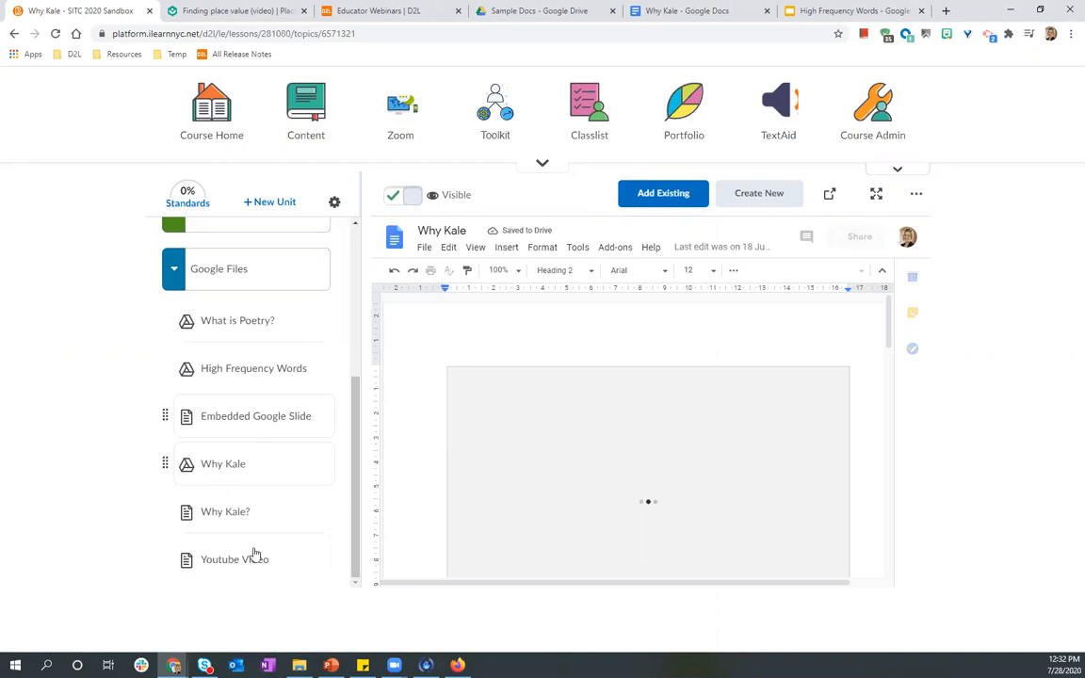
{"action": "scroll", "coordinate": [242, 538], "scroll_direction": "up", "scroll_amount": 2}
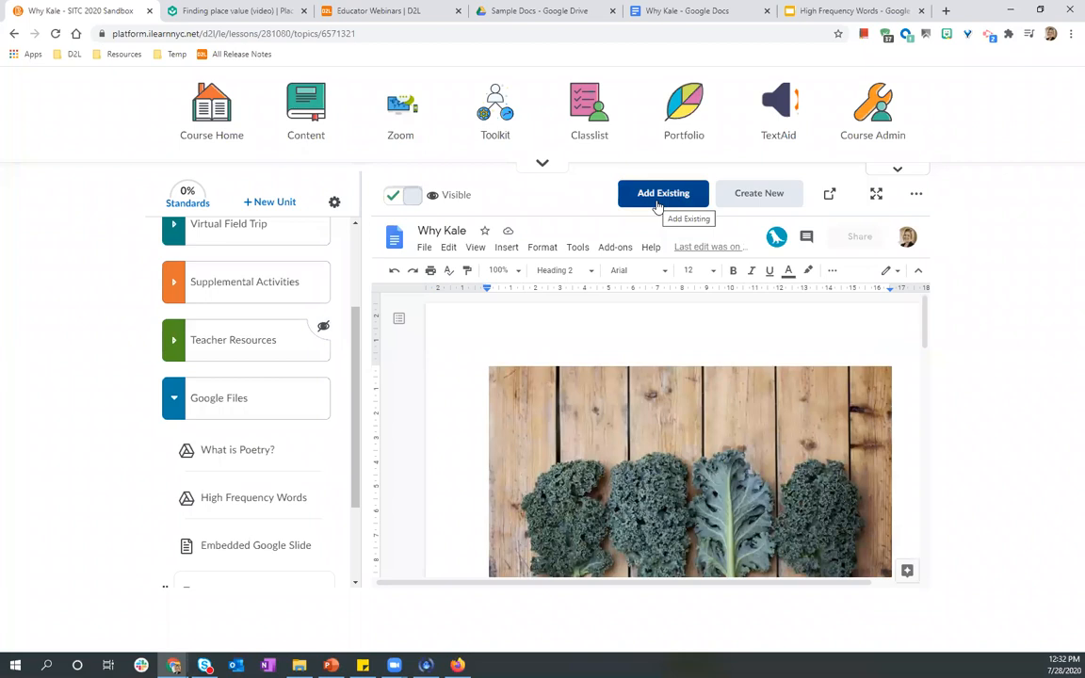
{"action": "left_click", "coordinate": [260, 555]}
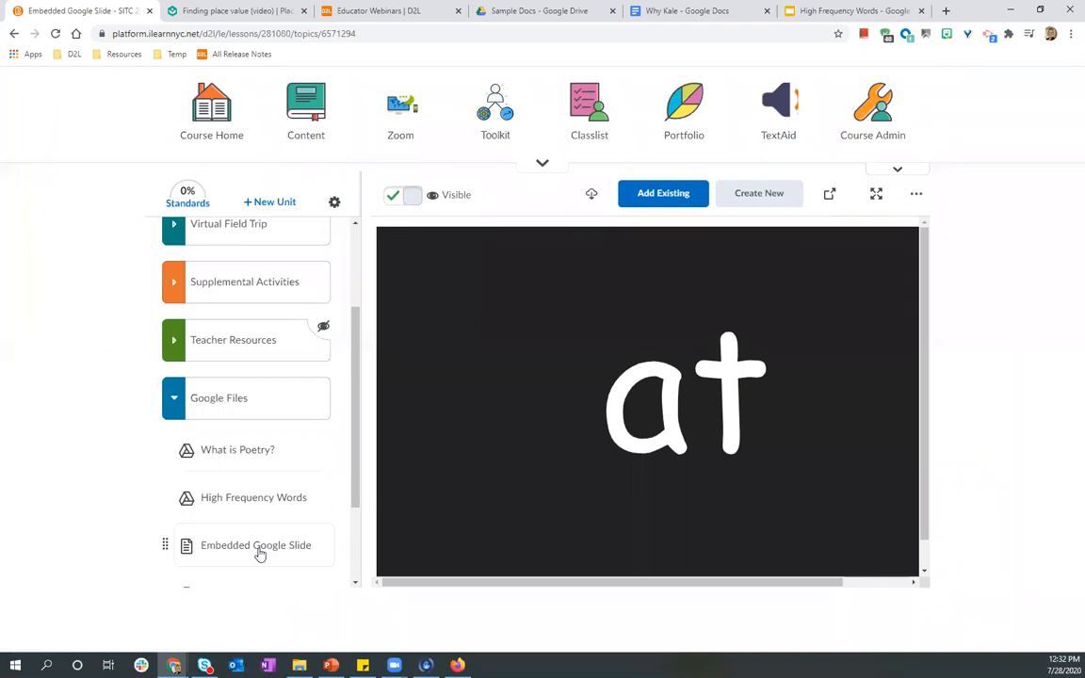
{"action": "scroll", "coordinate": [230, 309], "scroll_direction": "up", "scroll_amount": 3}
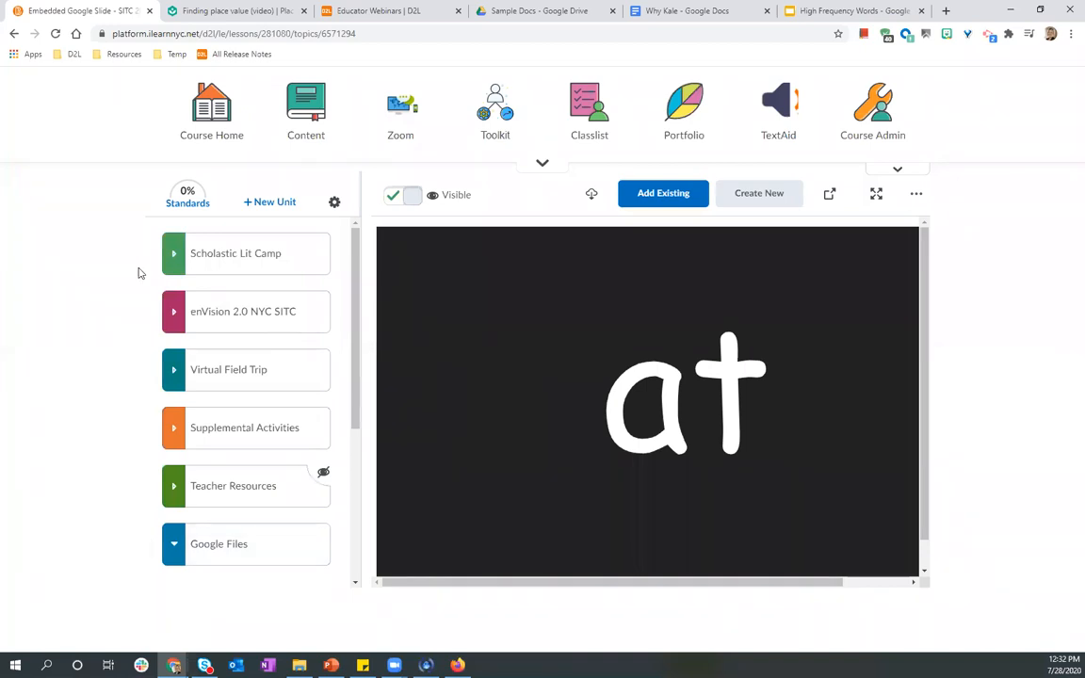
Open Assignments from the Toolkit, then reopen and close the Toolkit.
{"action": "left_click", "coordinate": [477, 124]}
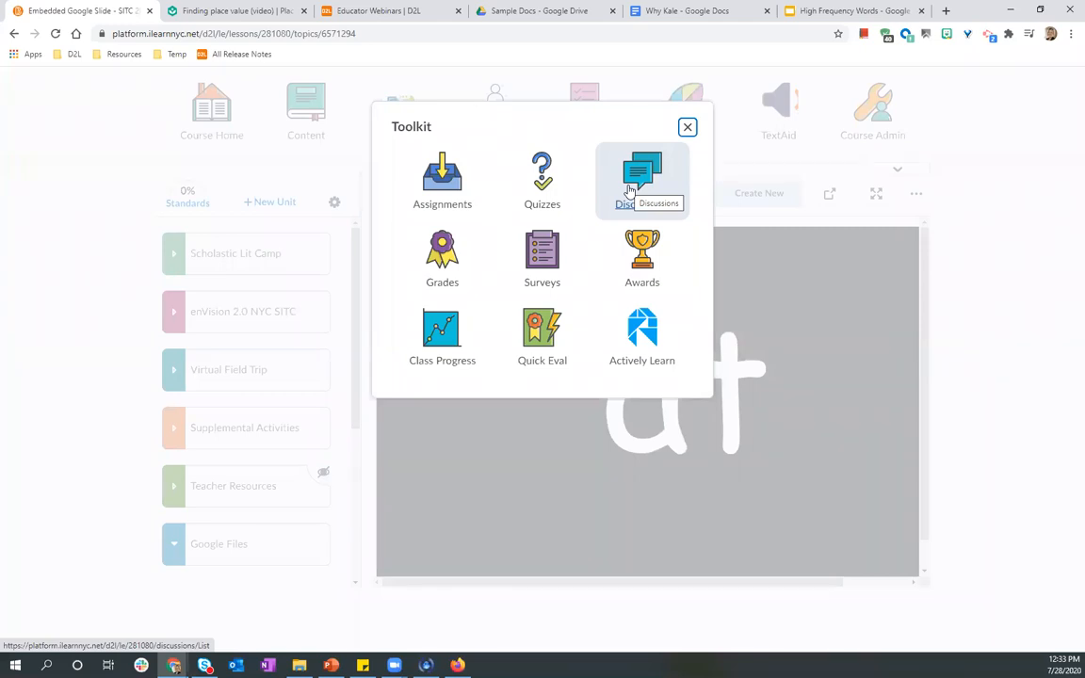
{"action": "left_click", "coordinate": [444, 193]}
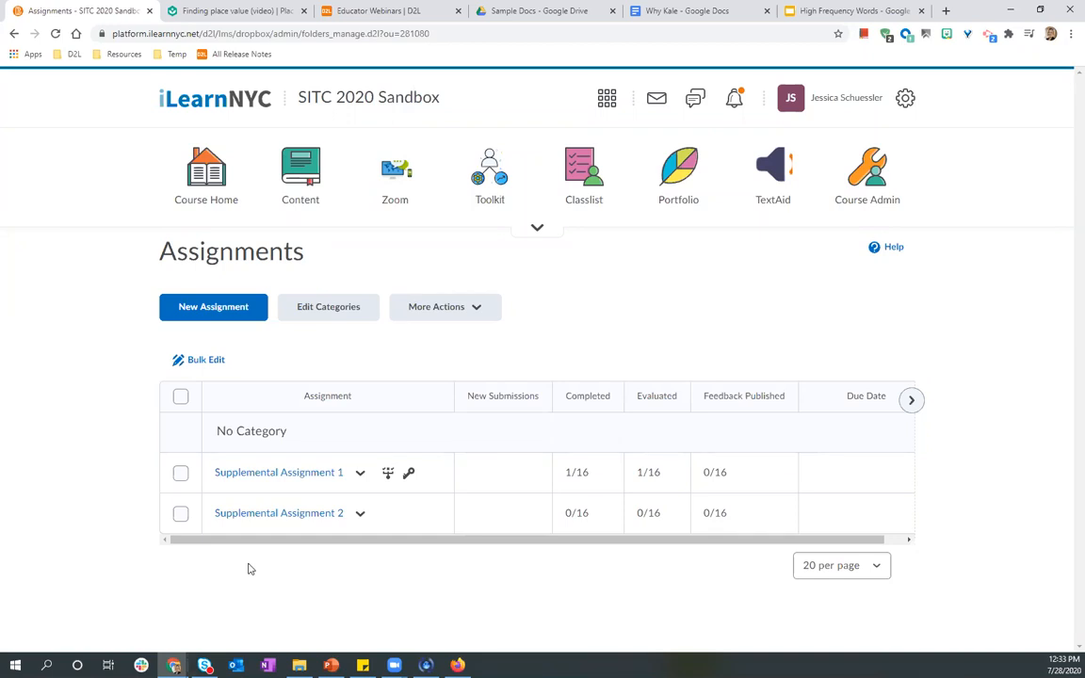
{"action": "left_click", "coordinate": [490, 175]}
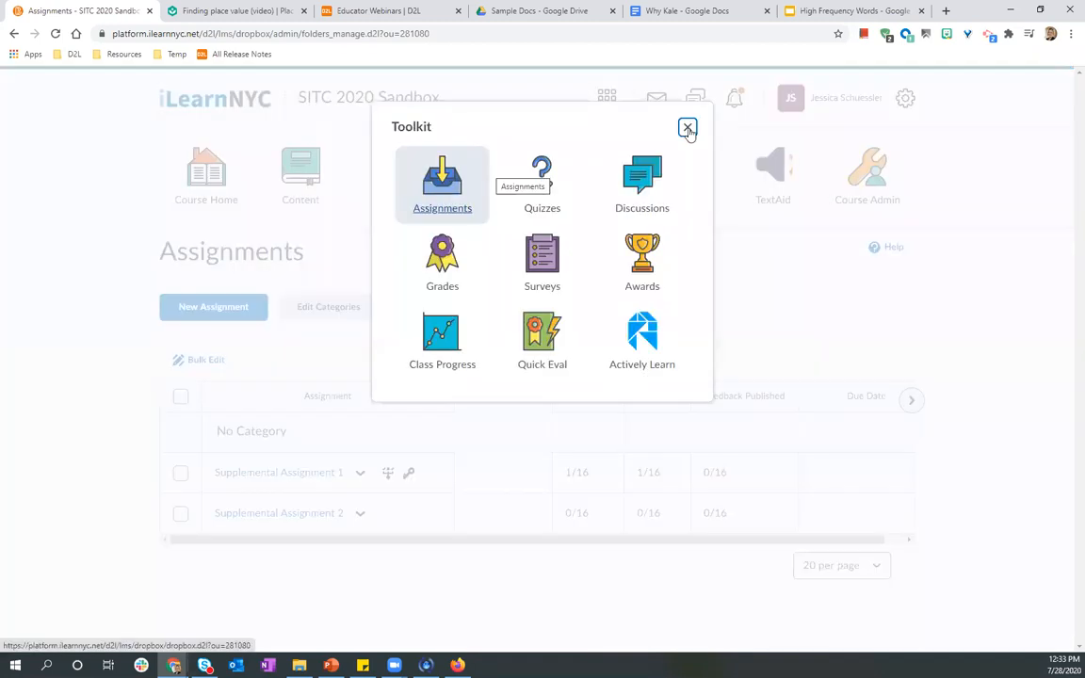
{"action": "left_click", "coordinate": [369, 582]}
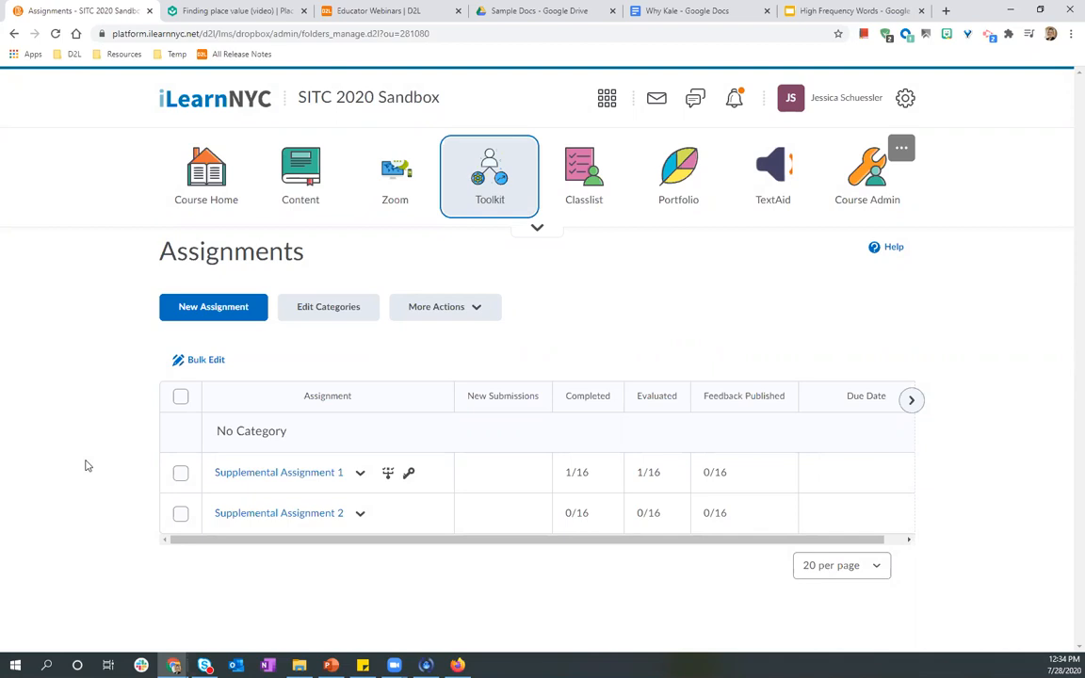
Return to Content, expand the Google Files unit and browse its High Frequency Words and Embedded Google Slide items.
{"action": "left_click", "coordinate": [306, 191]}
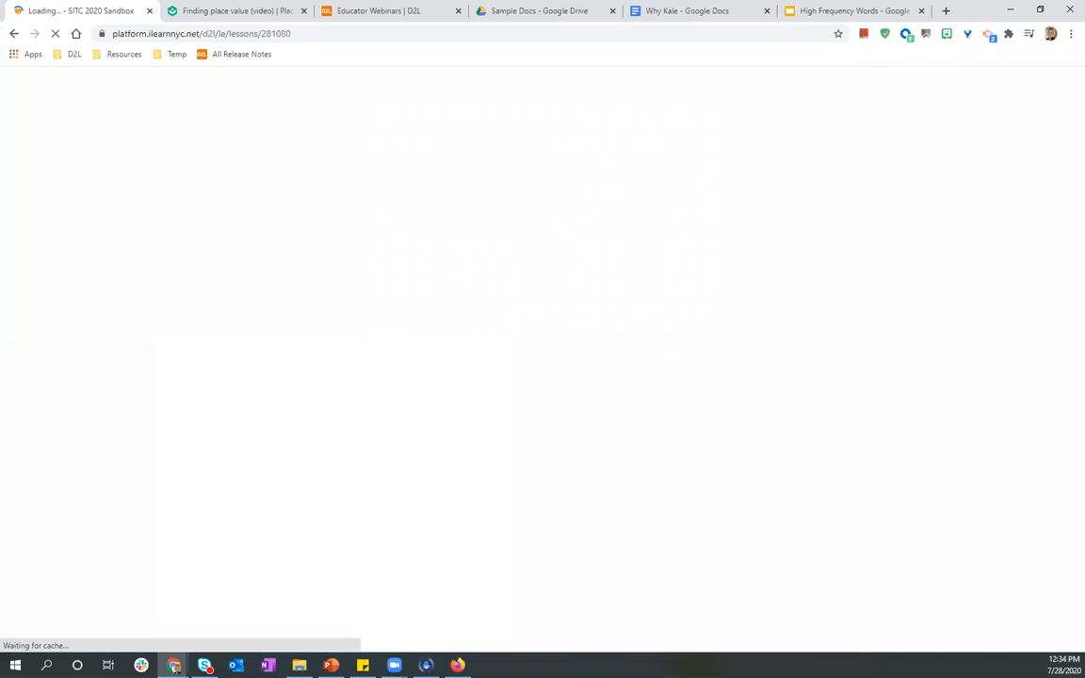
{"action": "left_click", "coordinate": [457, 666]}
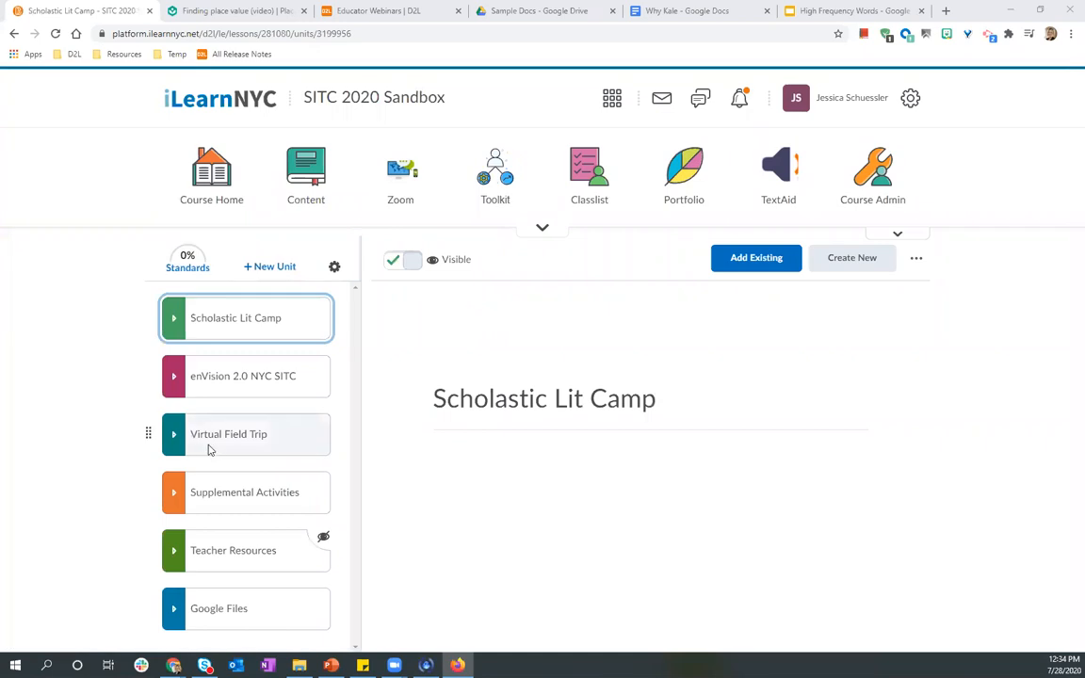
{"action": "left_click", "coordinate": [174, 613]}
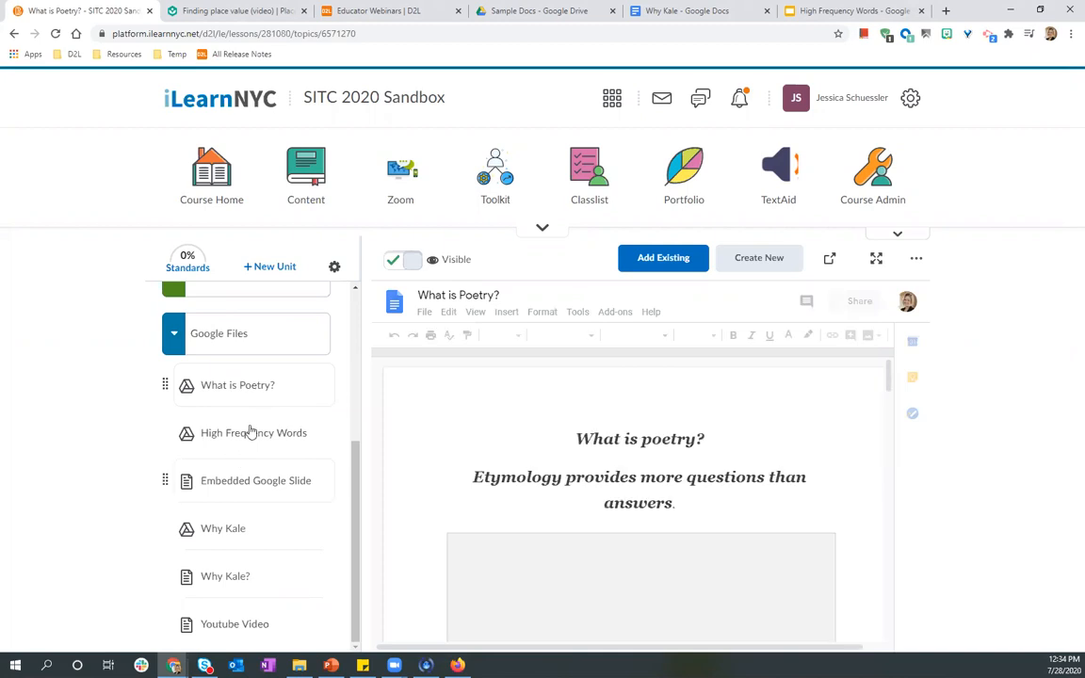
{"action": "left_click", "coordinate": [250, 432]}
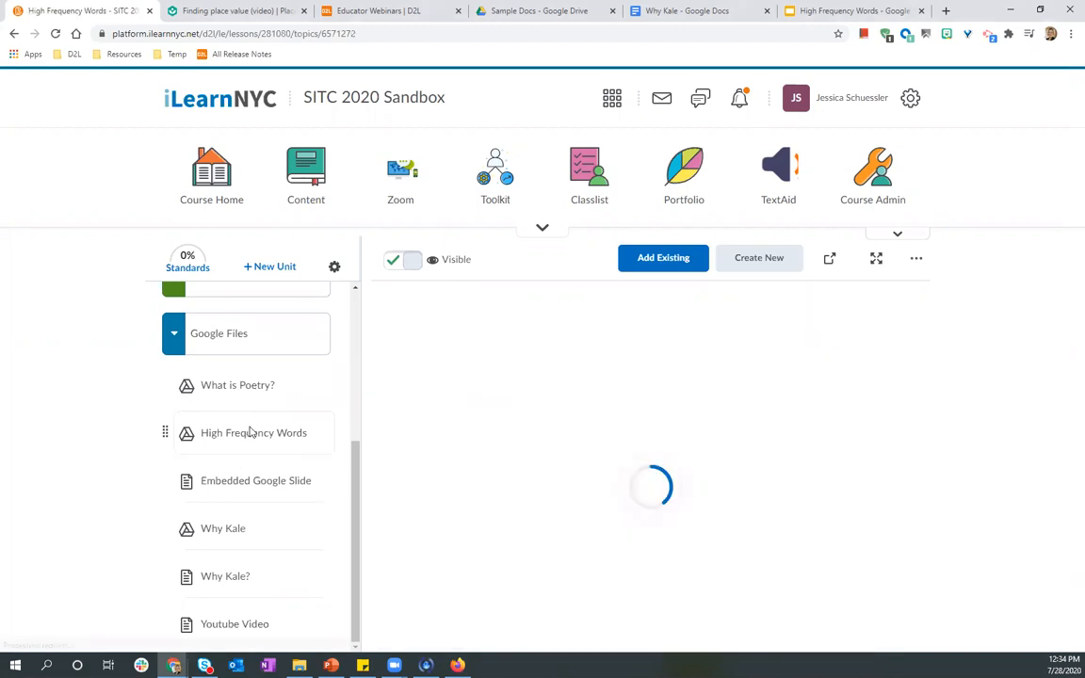
{"action": "left_click", "coordinate": [254, 492]}
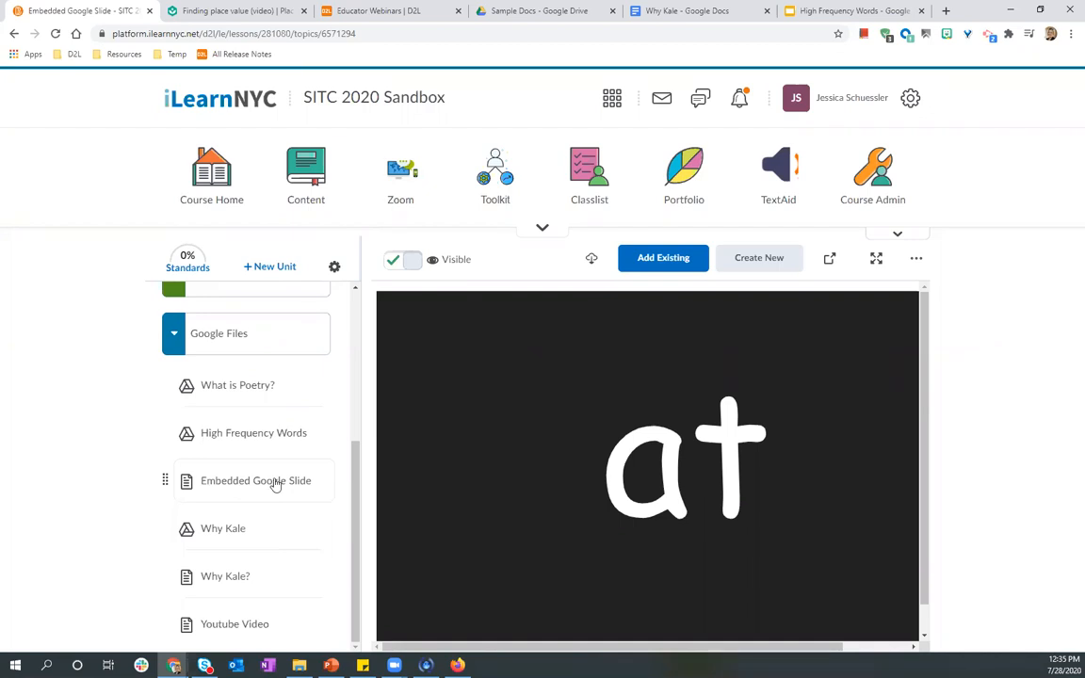
Add the existing Supplemental Assignment 1 to the Google Files unit and make it visible.
{"action": "left_click", "coordinate": [647, 259]}
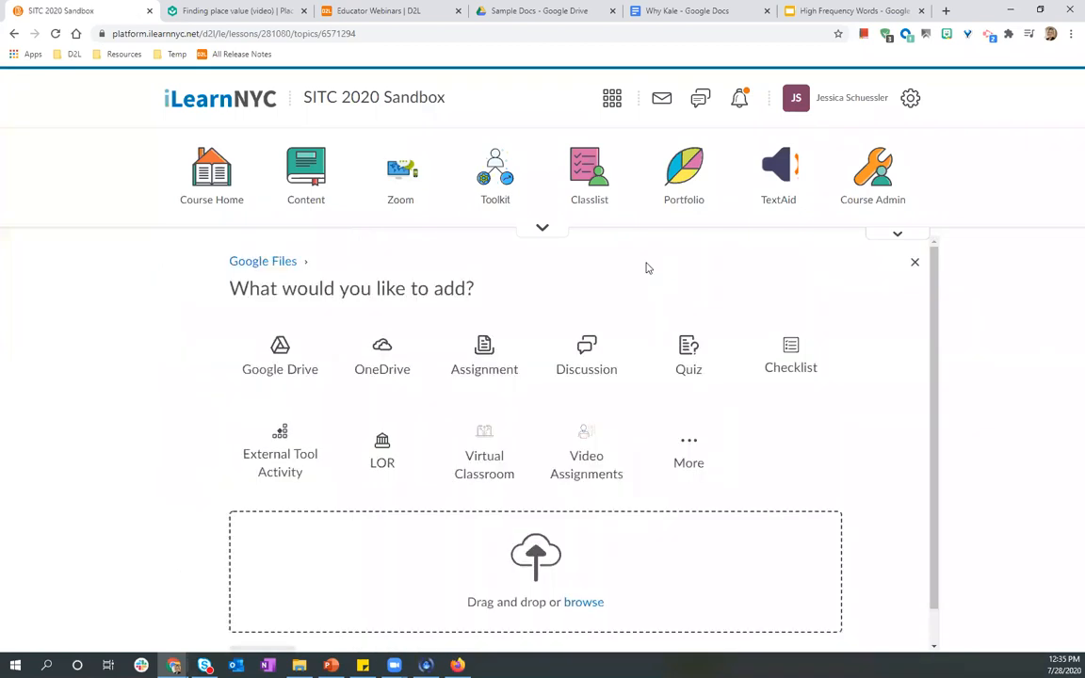
{"action": "left_click", "coordinate": [478, 388]}
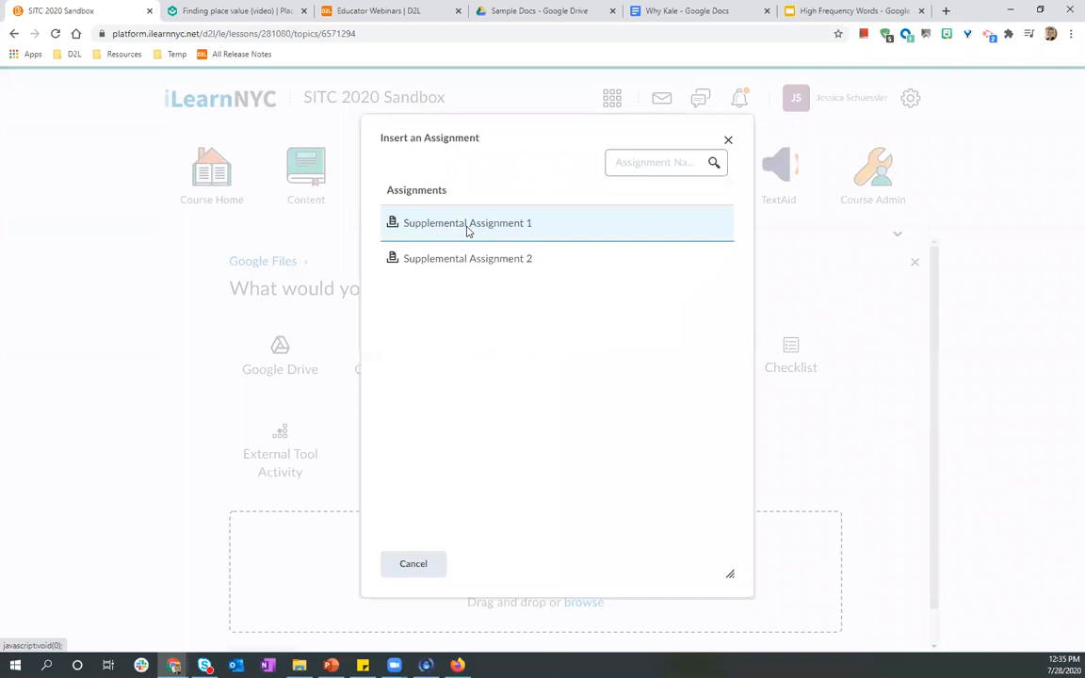
{"action": "left_click", "coordinate": [478, 273]}
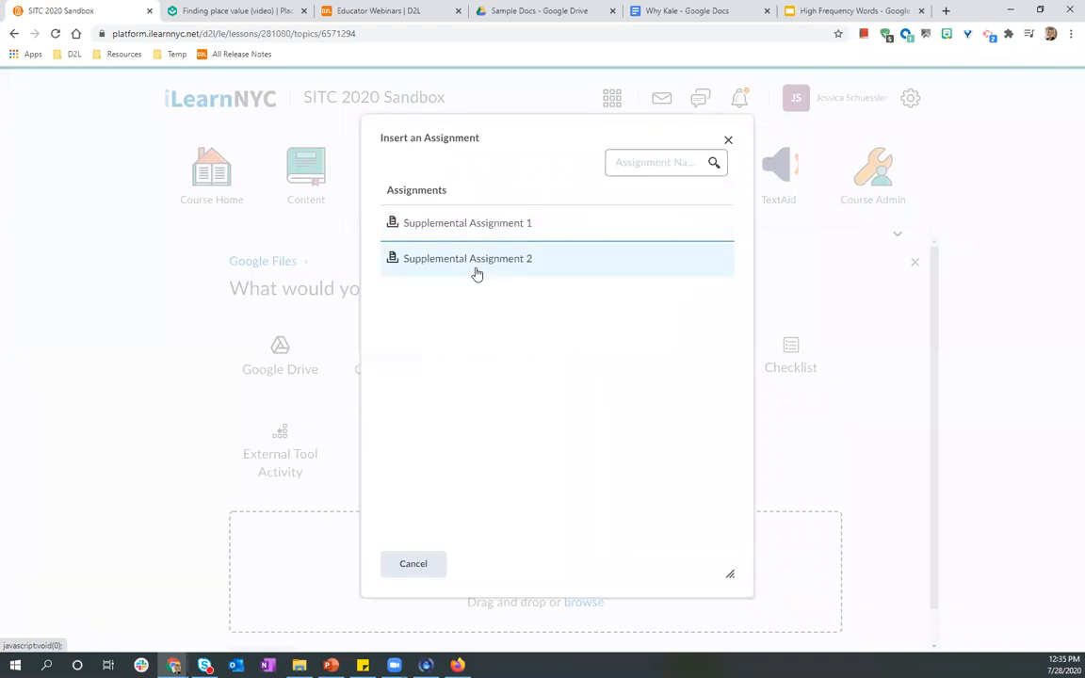
{"action": "double_click", "coordinate": [482, 226]}
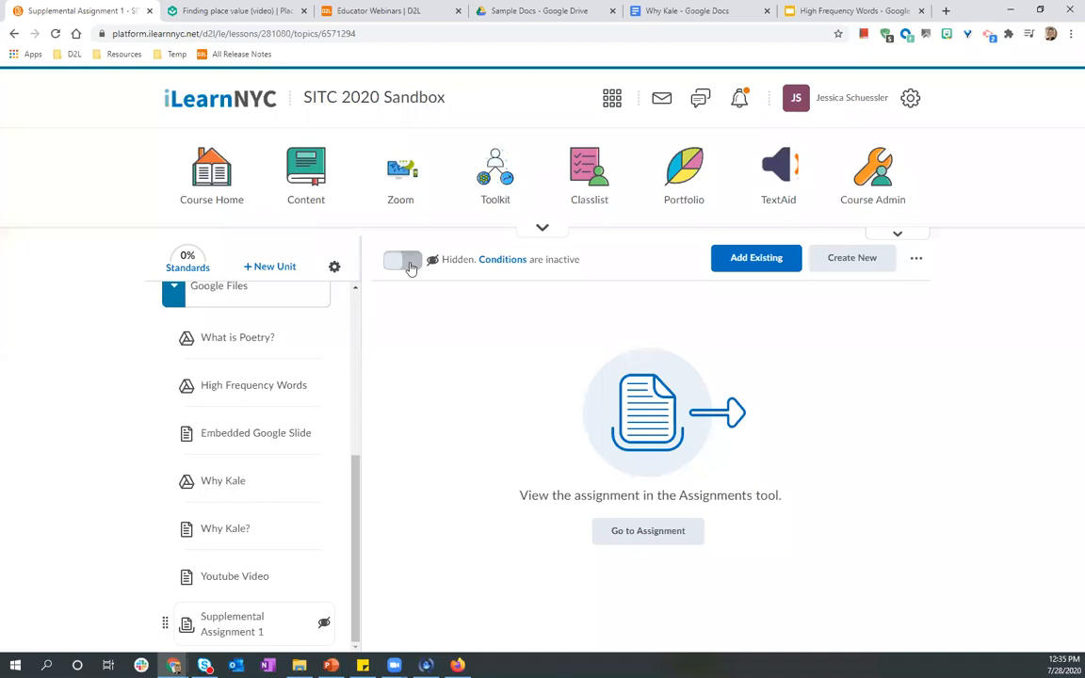
{"action": "left_click", "coordinate": [411, 268]}
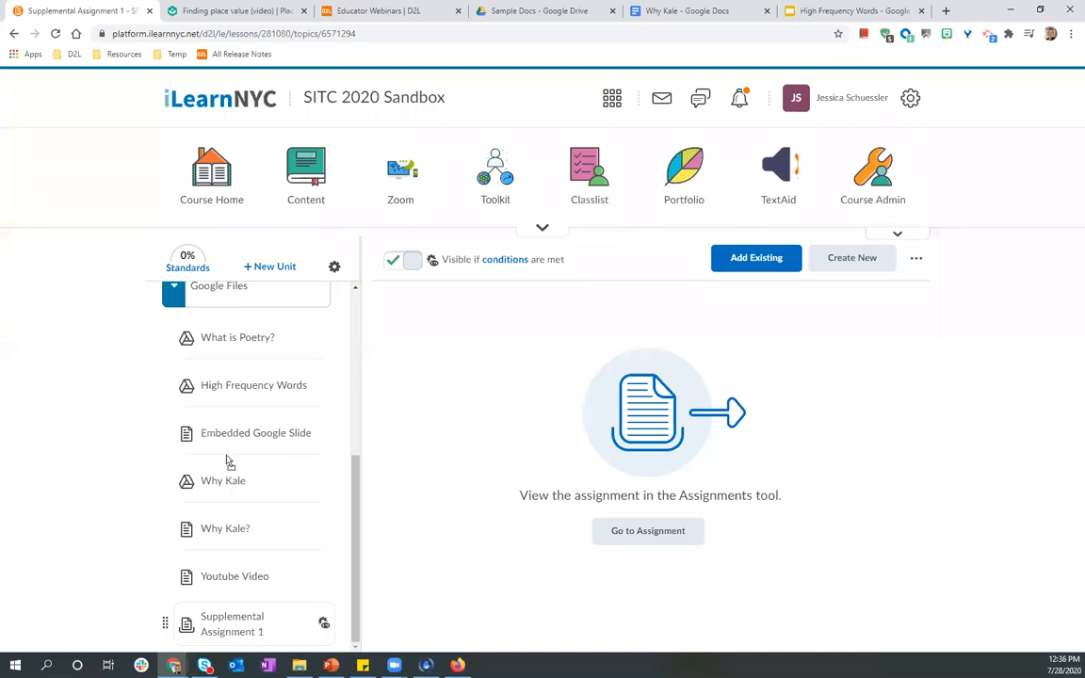
Move Supplemental Assignment 1 up to sit directly below Embedded Google Slide in the Google Files unit.
{"action": "left_click_drag", "start_coordinate": [226, 457], "coordinate": [226, 457]}
{"action": "scroll", "coordinate": [226, 461], "scroll_direction": "up", "scroll_amount": 2}
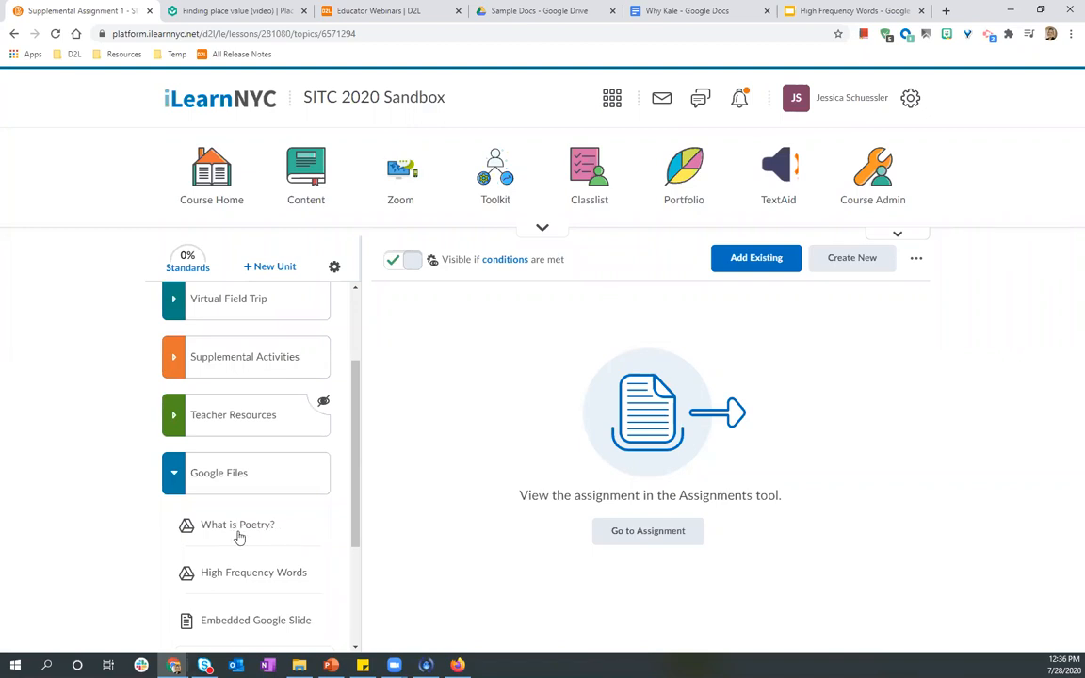
{"action": "scroll", "coordinate": [237, 538], "scroll_direction": "down", "scroll_amount": 2}
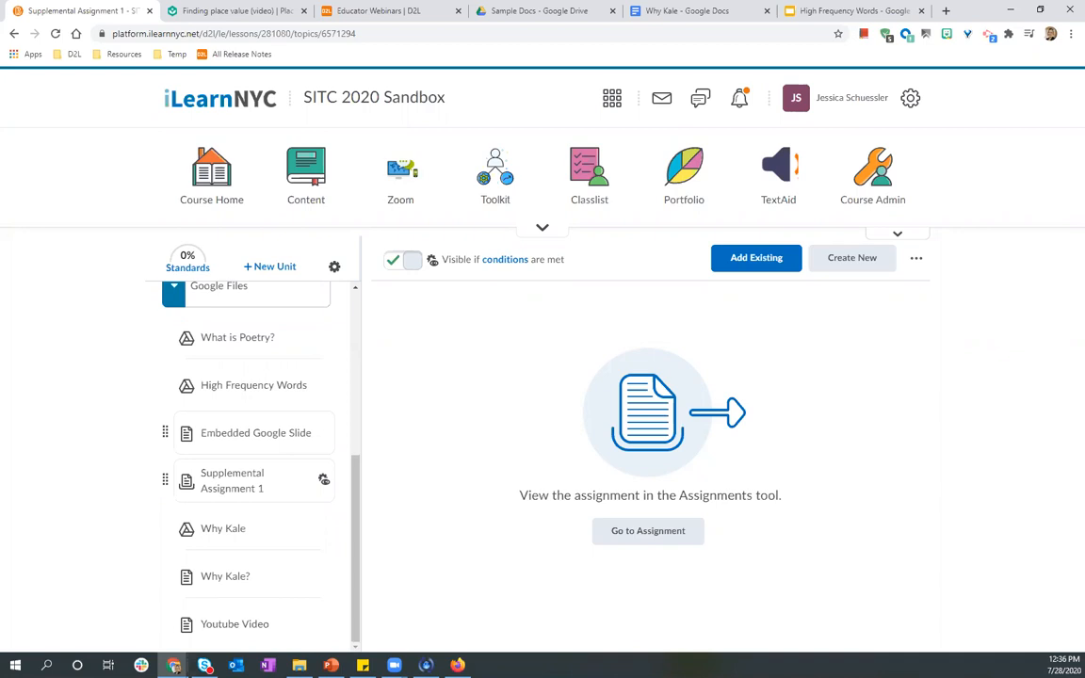
{"action": "left_click", "coordinate": [457, 665]}
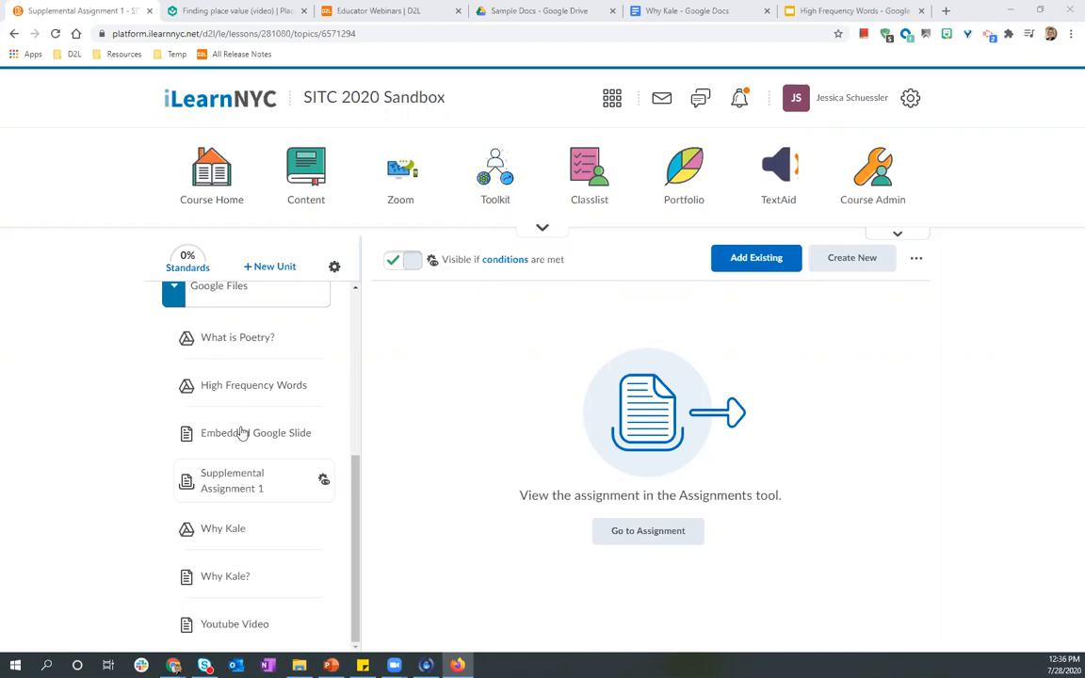
{"action": "left_click", "coordinate": [268, 439]}
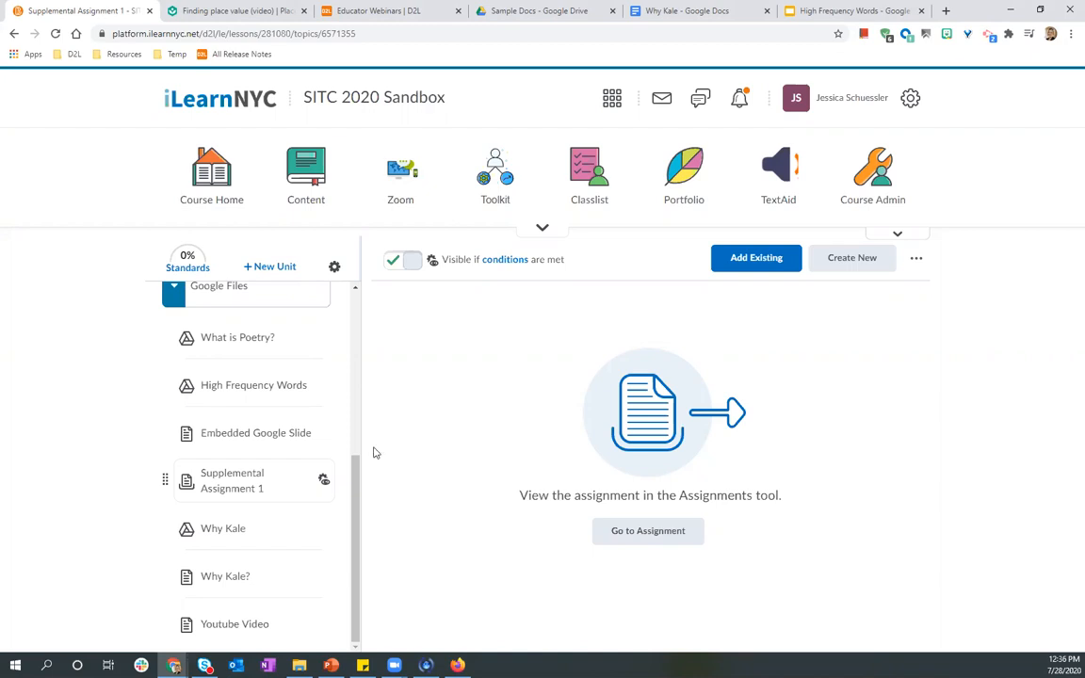
Open the Toolkit and close it again without choosing a tool.
{"action": "scroll", "coordinate": [345, 429], "scroll_direction": "up", "scroll_amount": 1}
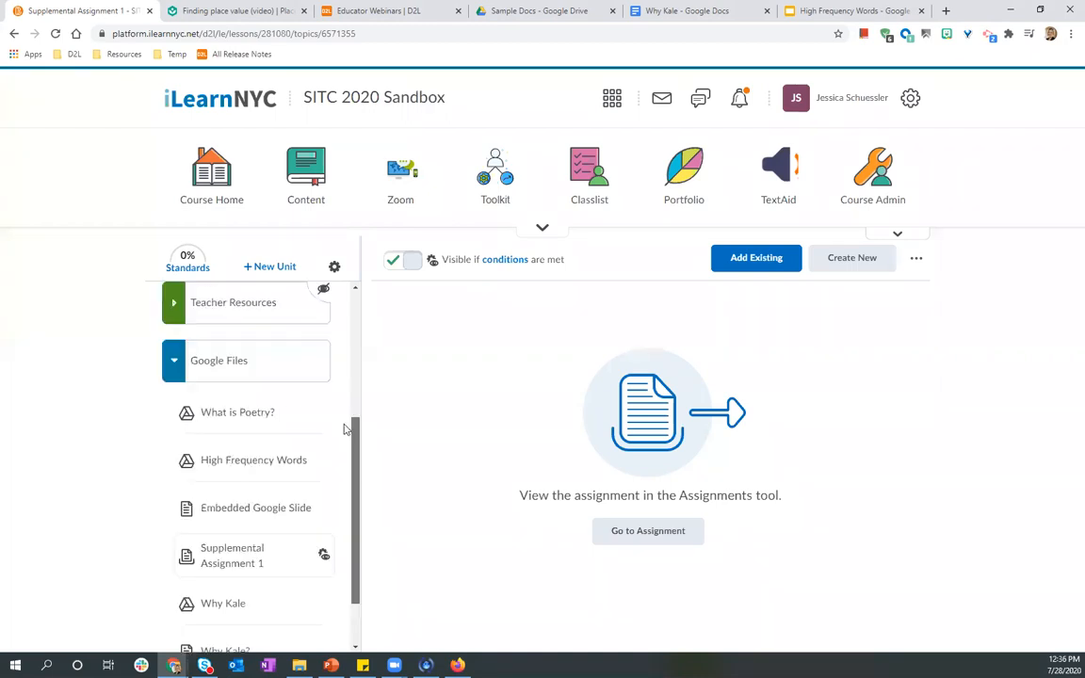
{"action": "scroll", "coordinate": [345, 429], "scroll_direction": "up", "scroll_amount": 1}
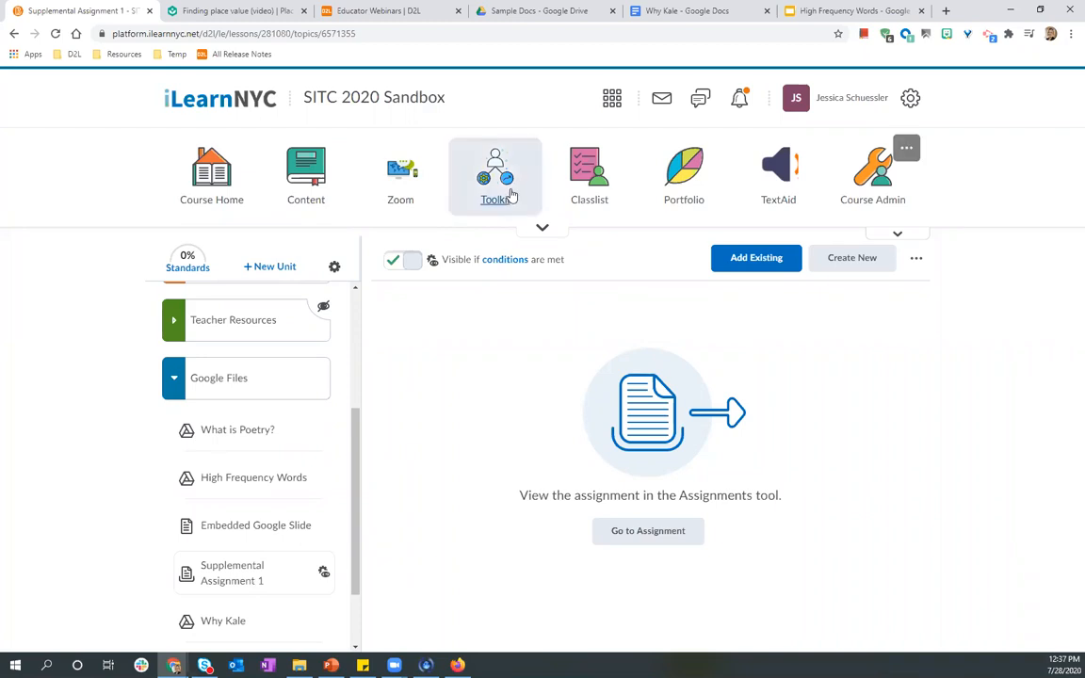
{"action": "left_click", "coordinate": [500, 156]}
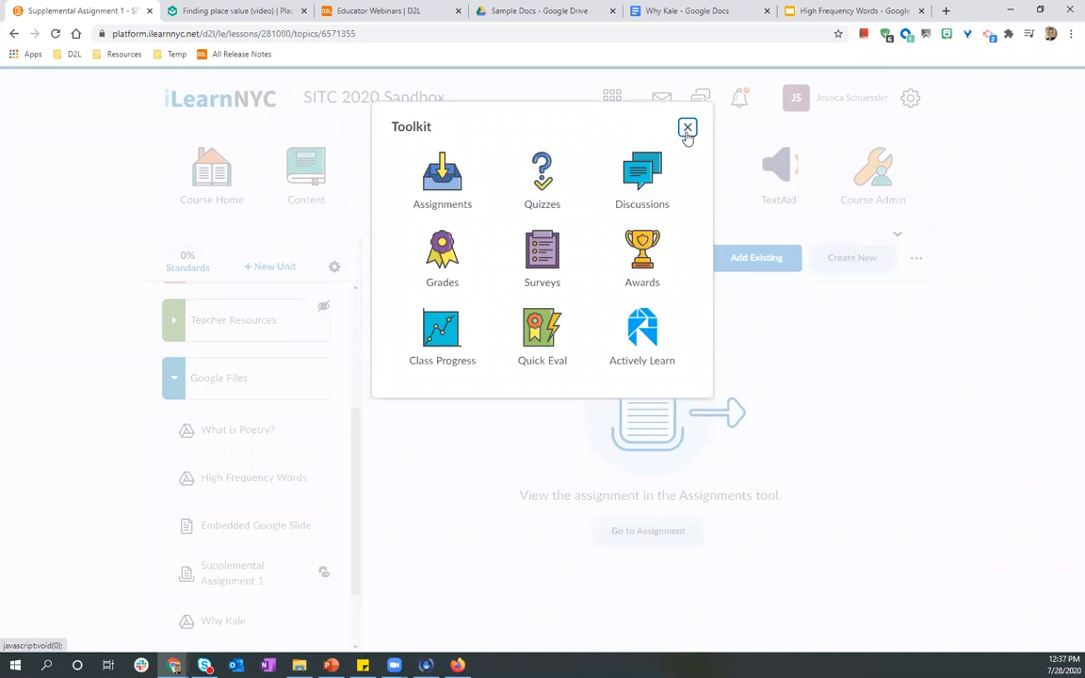
{"action": "left_click", "coordinate": [381, 225]}
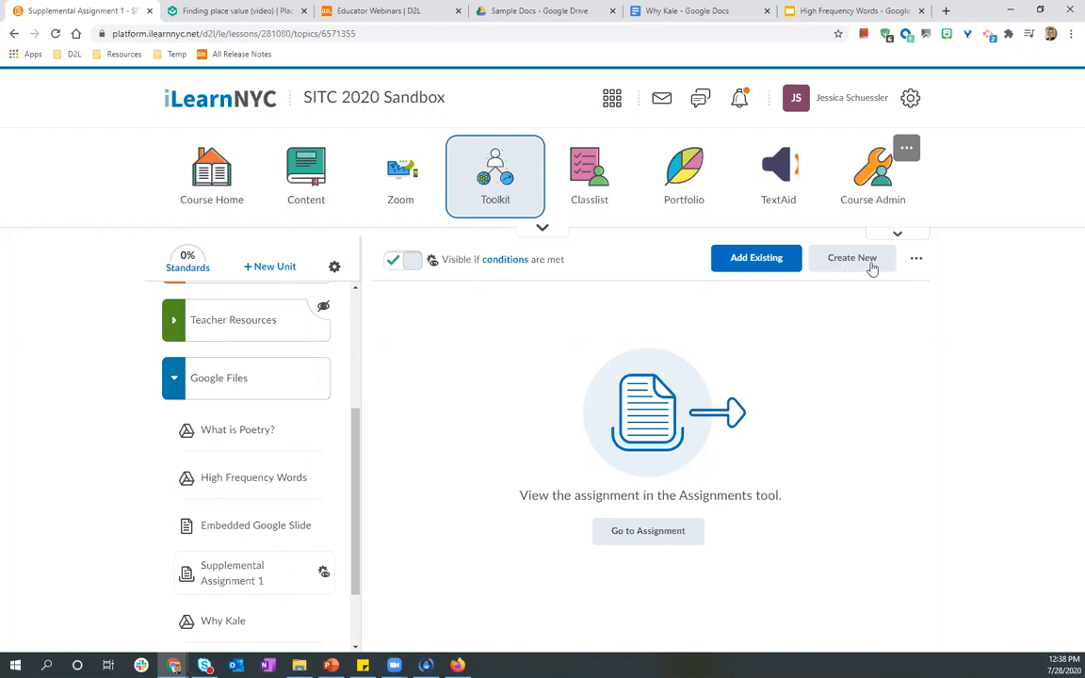
Create a new file-submission assignment named "Example Assignment" in the Google Files unit and view it in the Assignments tool.
{"action": "left_click", "coordinate": [443, 377]}
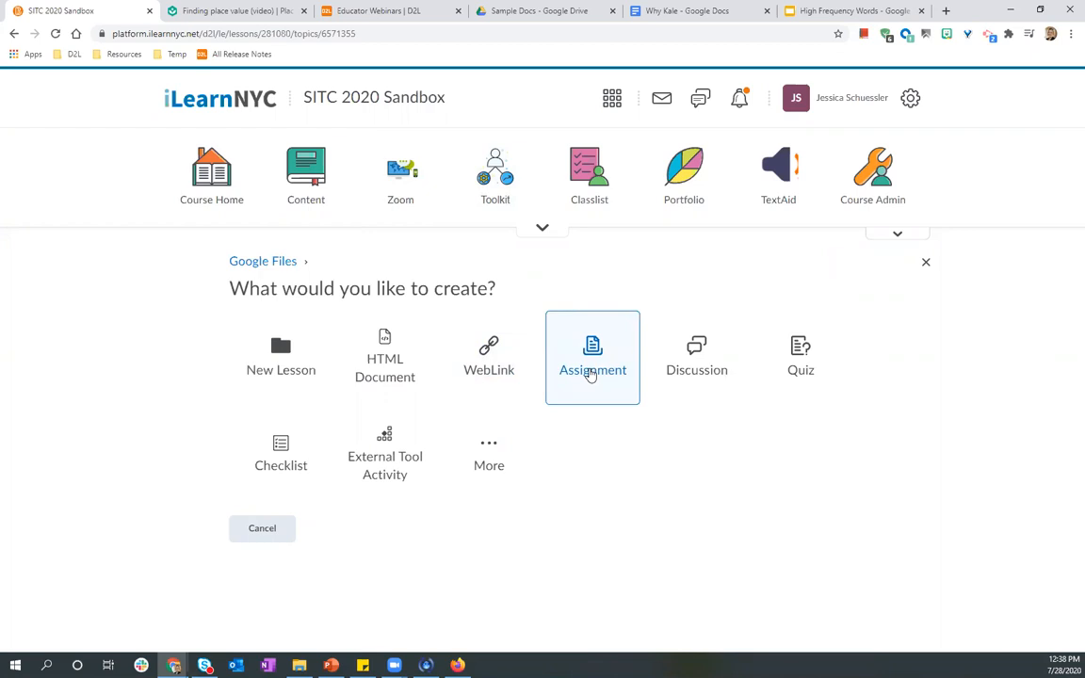
{"action": "left_click", "coordinate": [591, 373]}
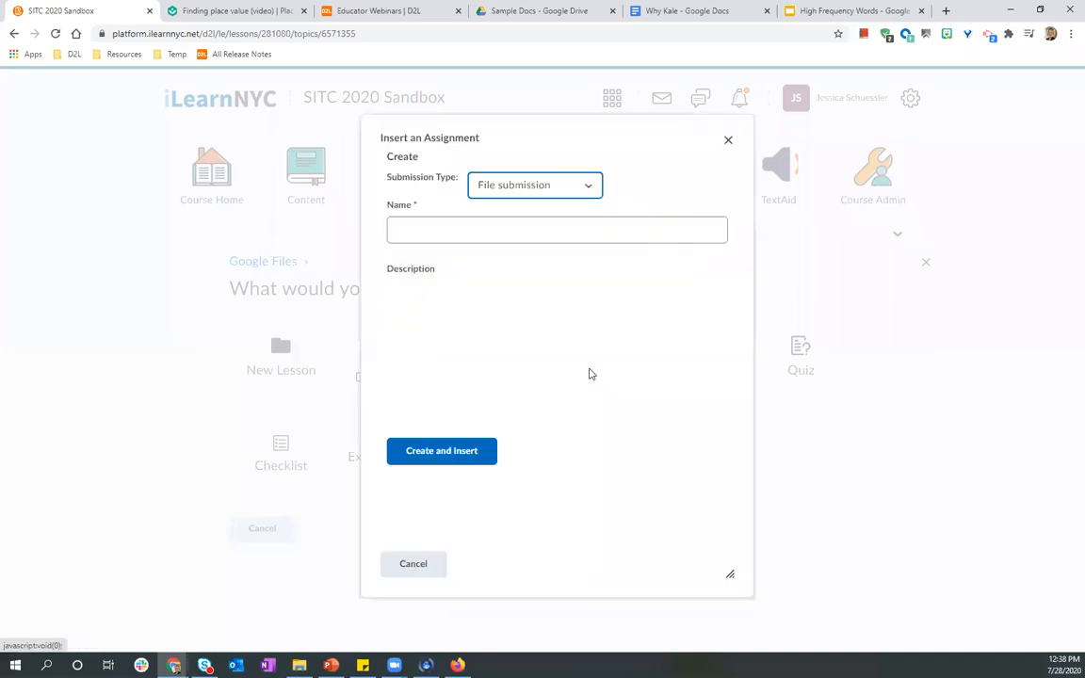
{"action": "left_click", "coordinate": [520, 252]}
{"action": "type", "text": "Example Assi"}
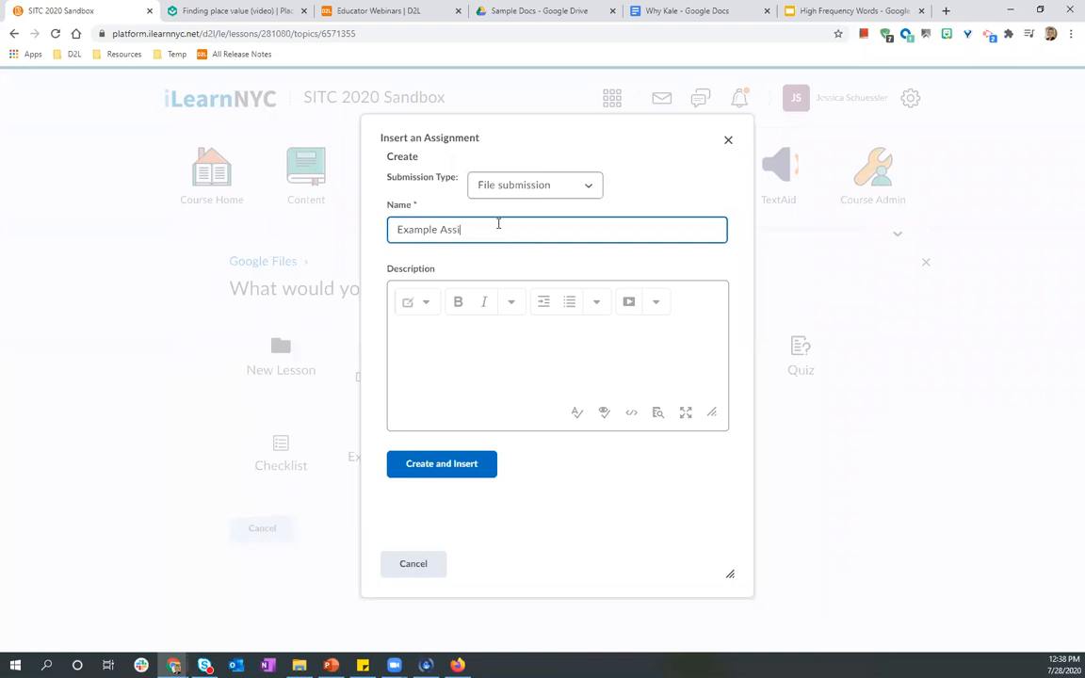
{"action": "type", "text": "gnment"}
{"action": "left_click", "coordinate": [427, 465]}
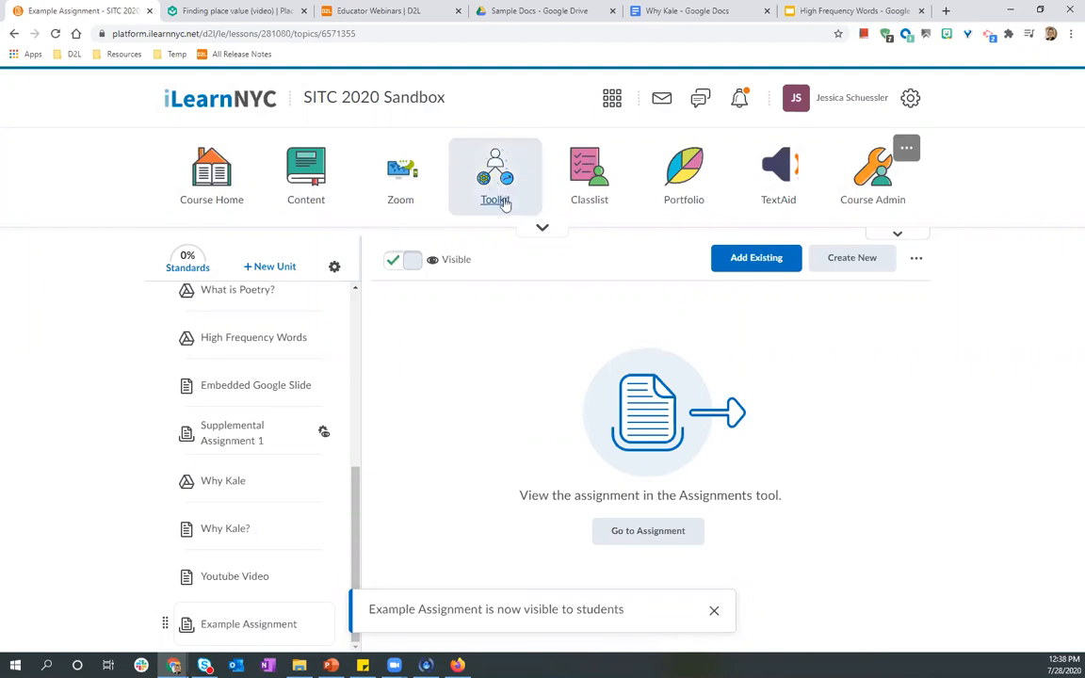
{"action": "left_click", "coordinate": [440, 191]}
{"action": "left_click", "coordinate": [399, 175]}
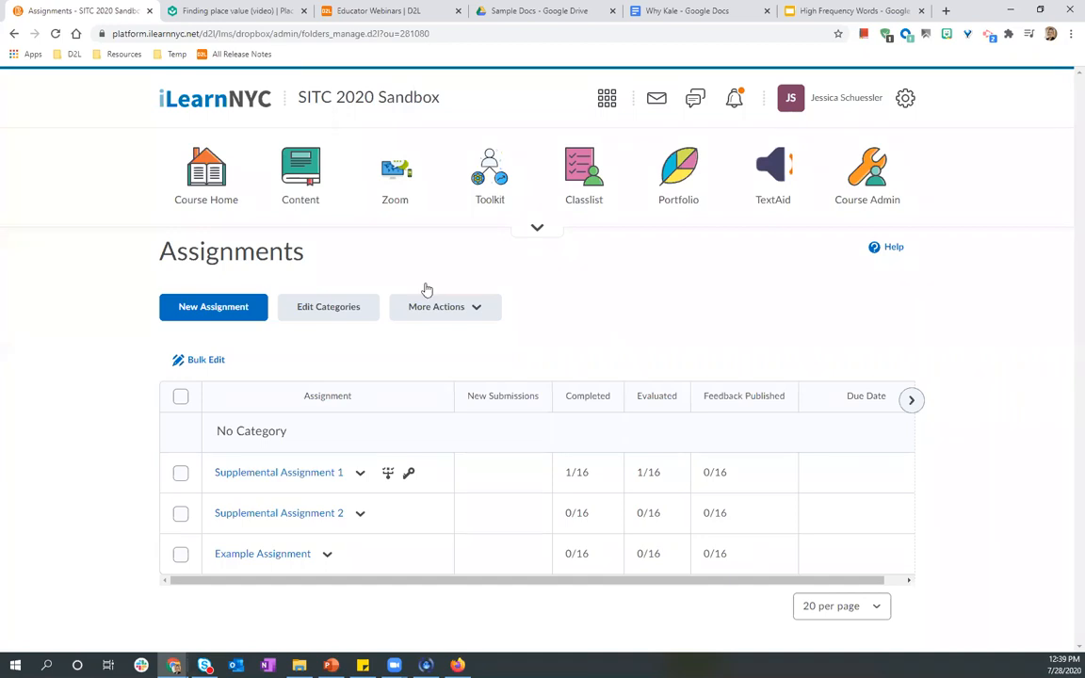
Copy the link of the Khan Academy "Finding place value" video.
{"action": "left_click", "coordinate": [232, 9]}
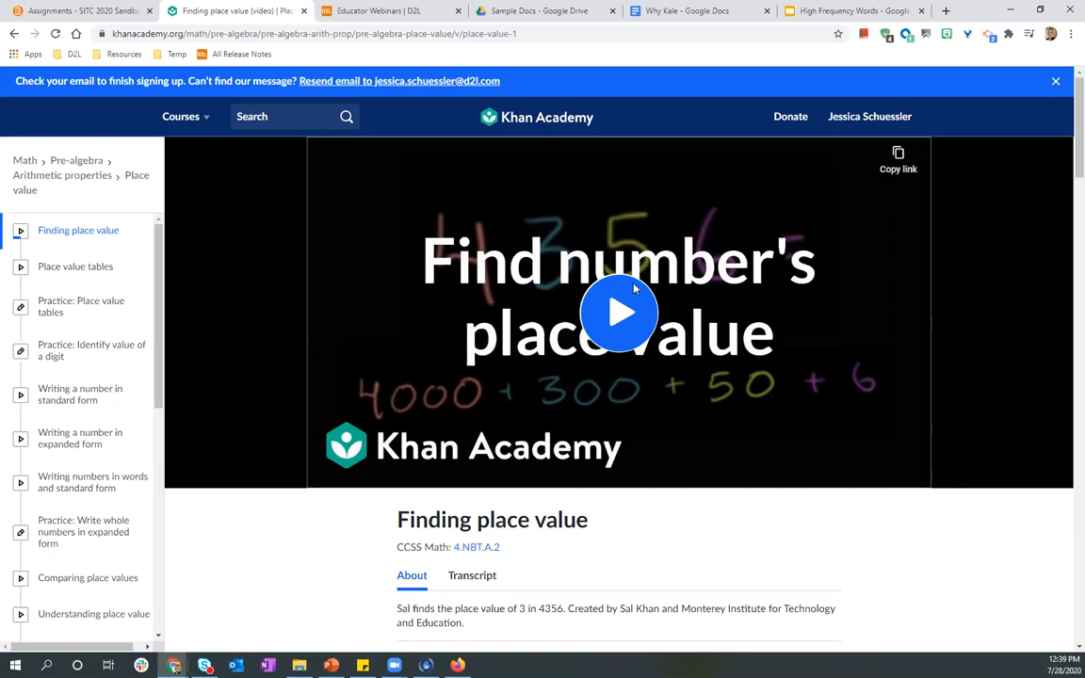
{"action": "left_click", "coordinate": [1055, 85]}
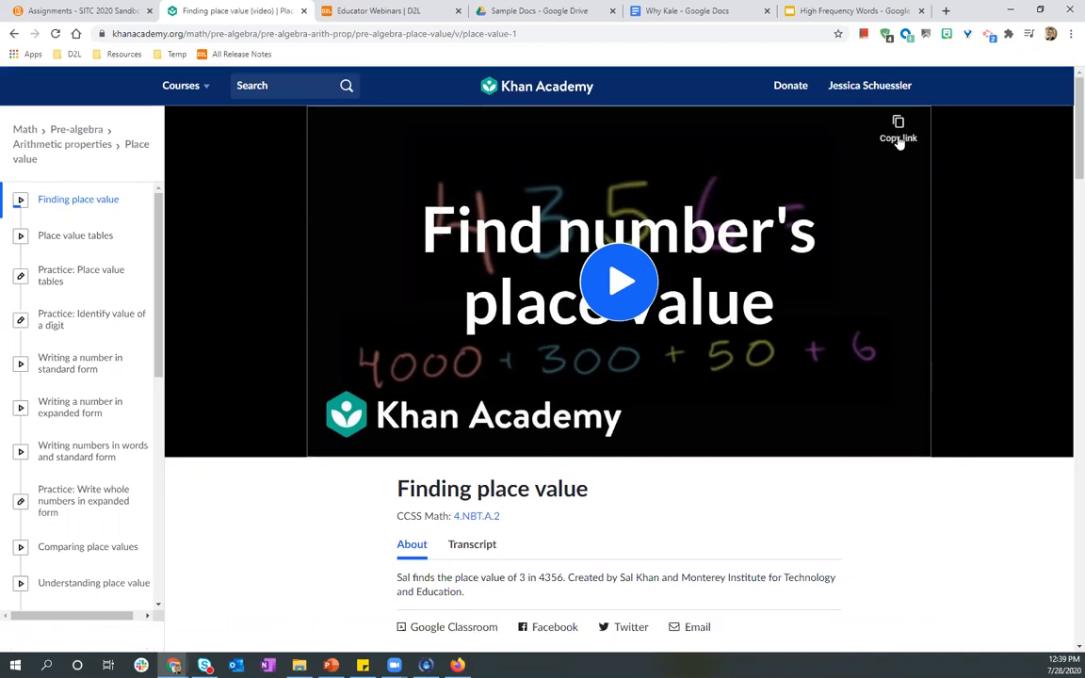
{"action": "left_click", "coordinate": [900, 140]}
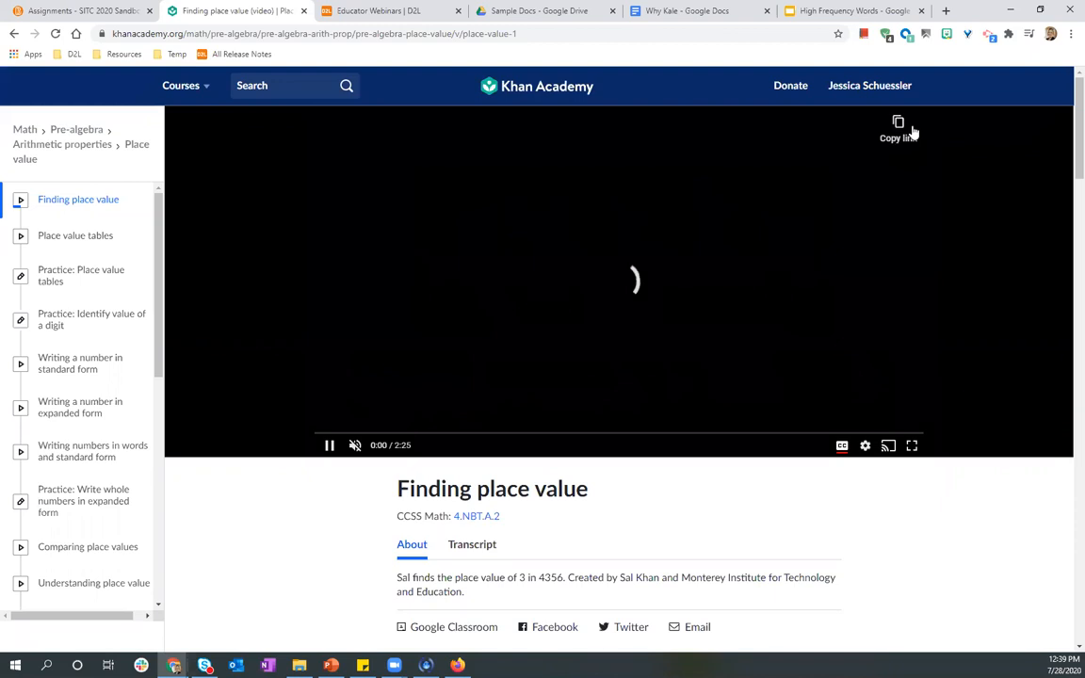
{"action": "left_click", "coordinate": [909, 134]}
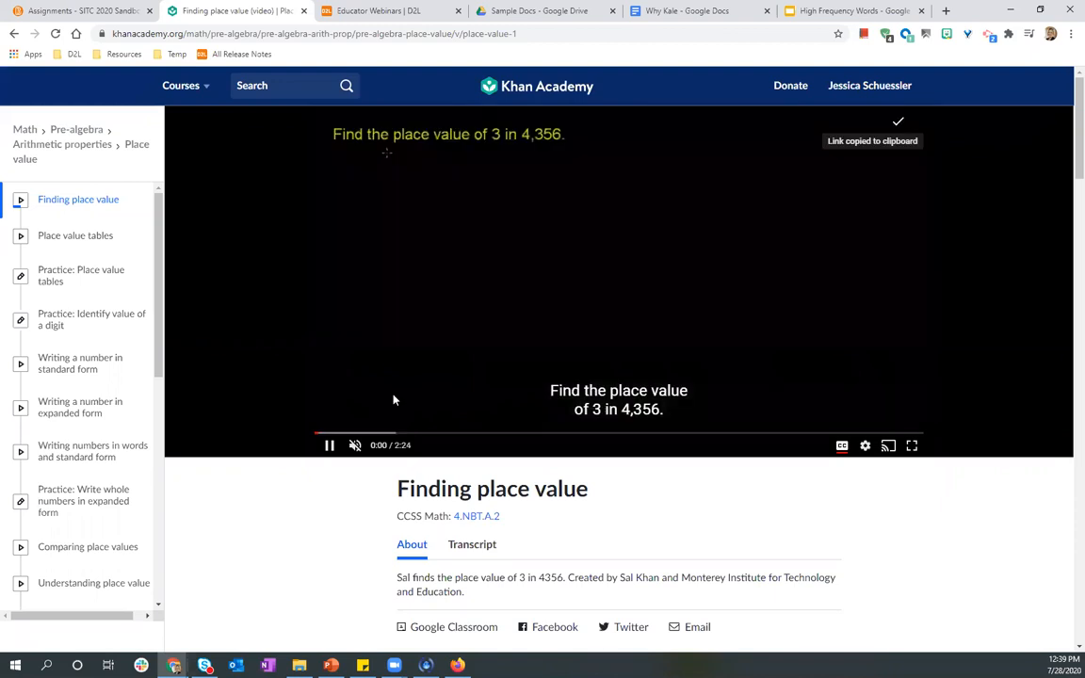
Add a WebLink named "Khan Academy Video" with the copied link, embedded on the page, to the Supplemental Activities unit and make it visible.
{"action": "left_click", "coordinate": [106, 10]}
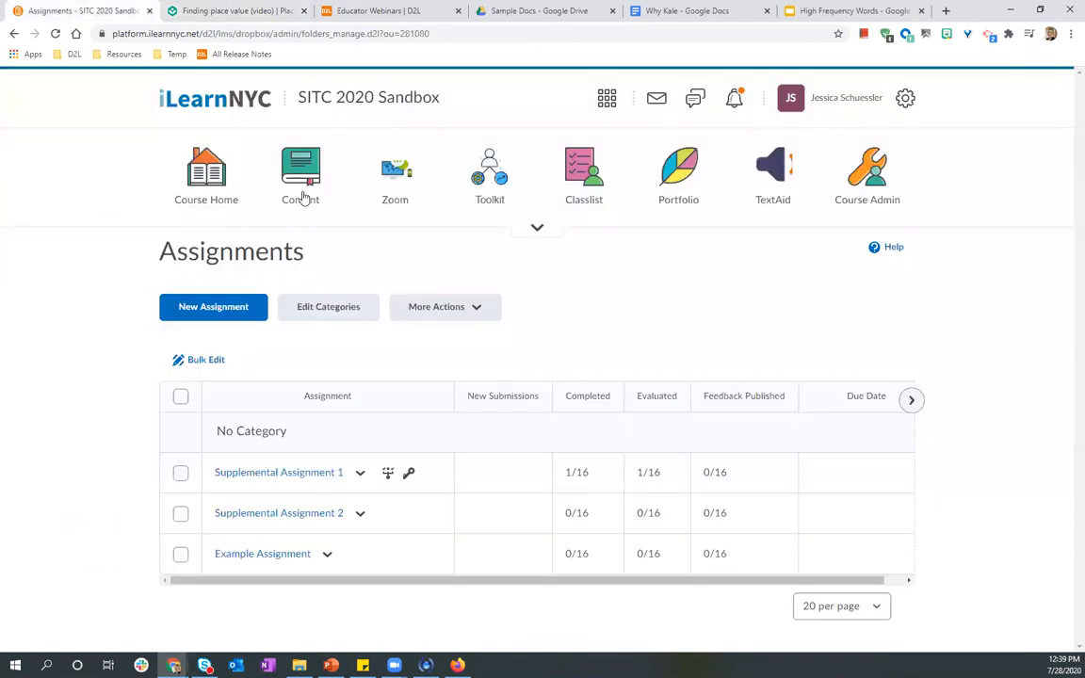
{"action": "left_click", "coordinate": [302, 195]}
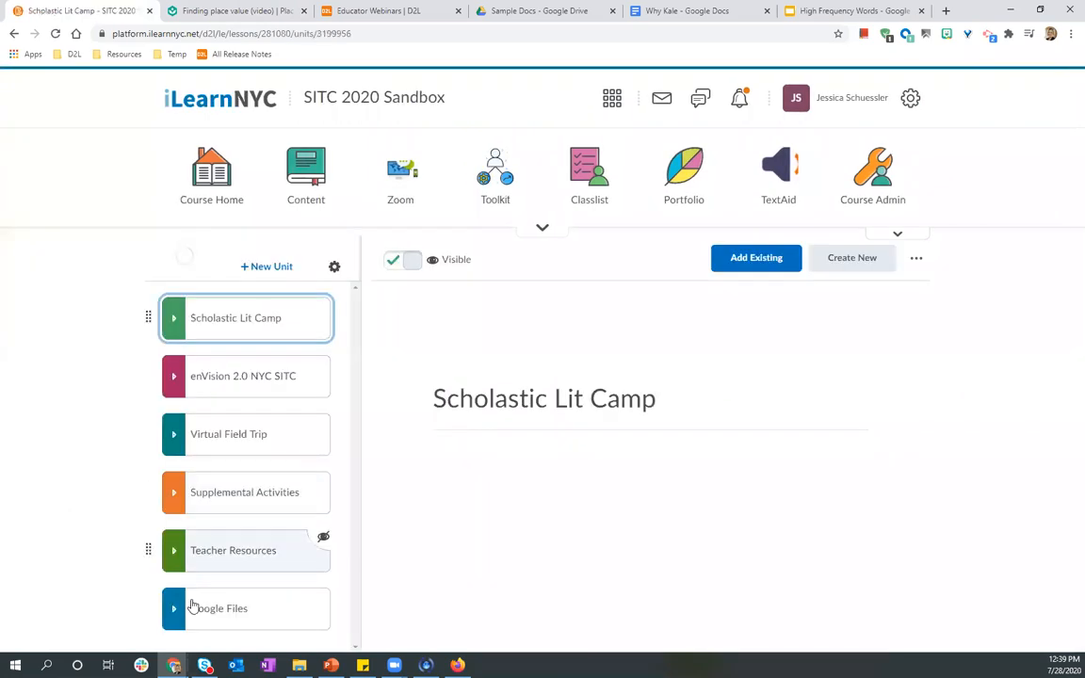
{"action": "left_click", "coordinate": [213, 504]}
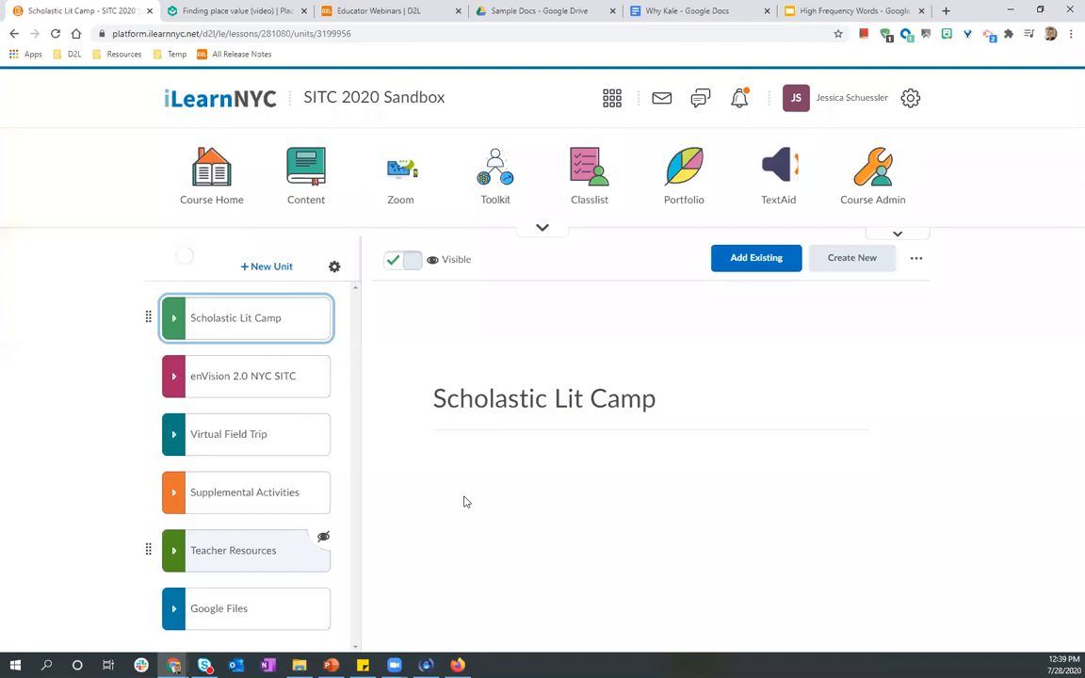
{"action": "left_click", "coordinate": [843, 264]}
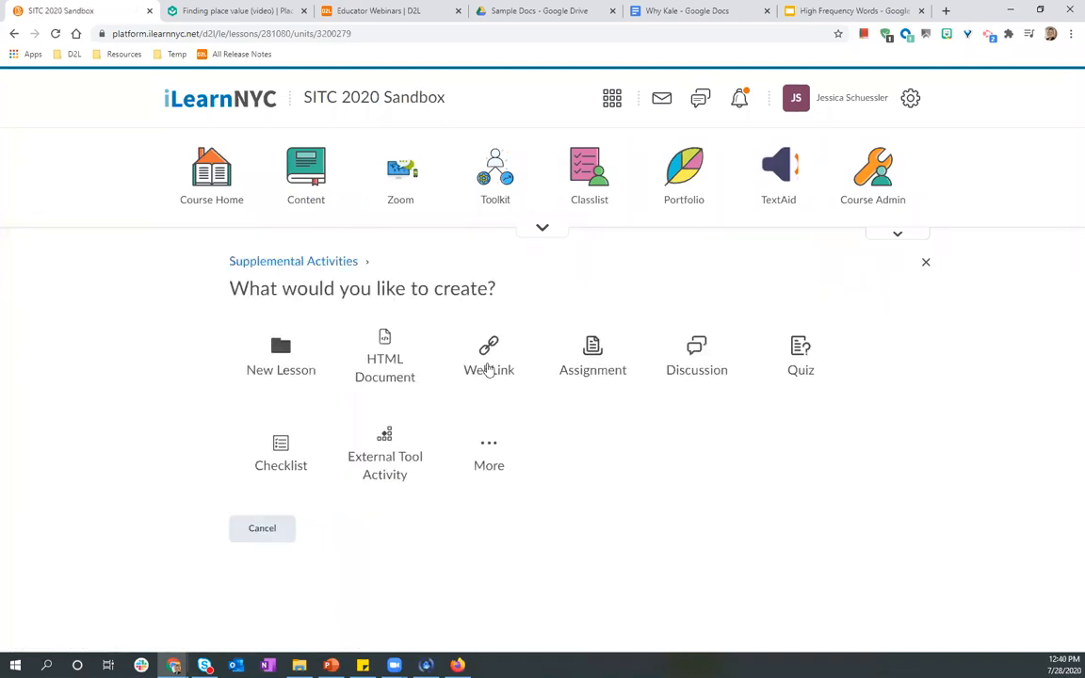
{"action": "left_click", "coordinate": [489, 368]}
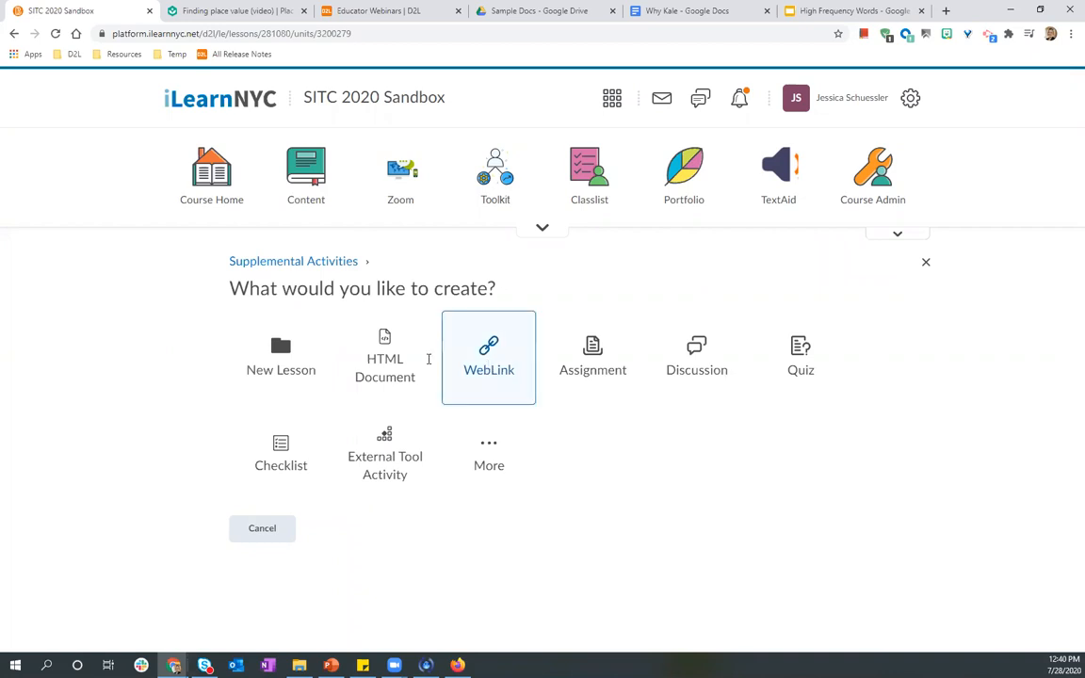
{"action": "key", "text": "ctrl+v"}
{"action": "left_click", "coordinate": [432, 424]}
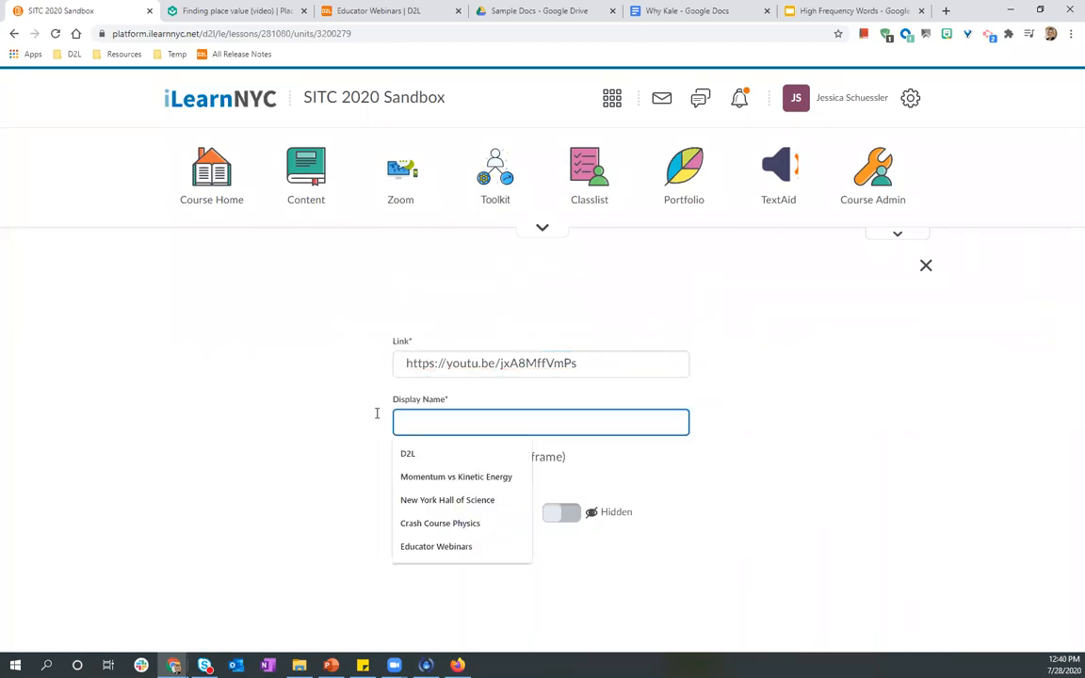
{"action": "type", "text": "Khan Academy Video"}
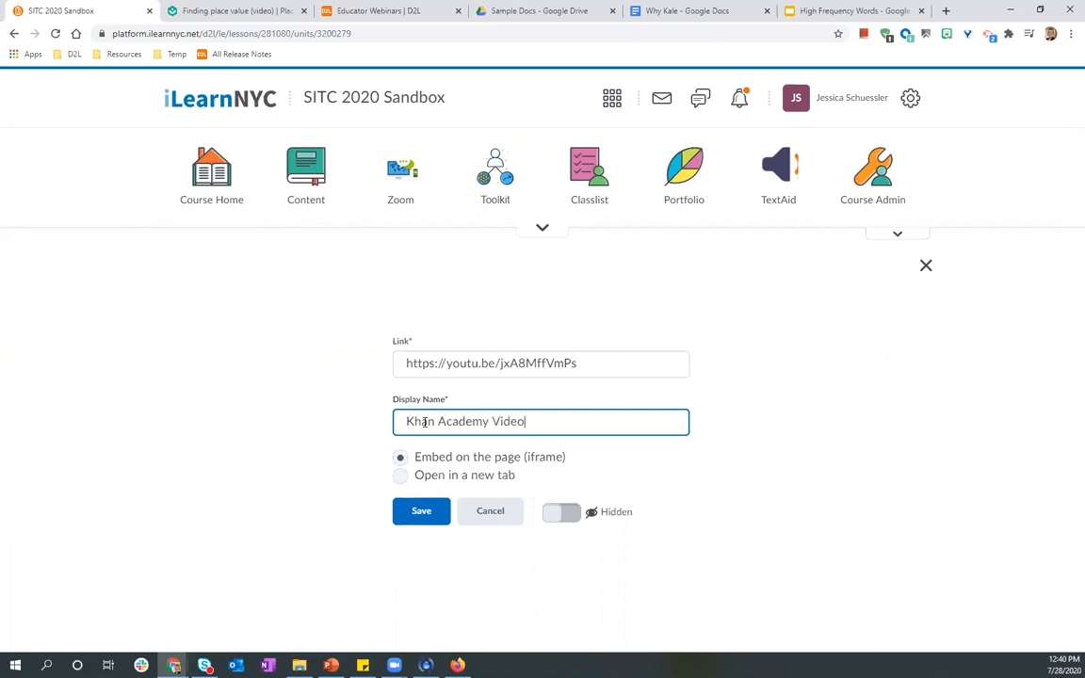
{"action": "left_click", "coordinate": [419, 511]}
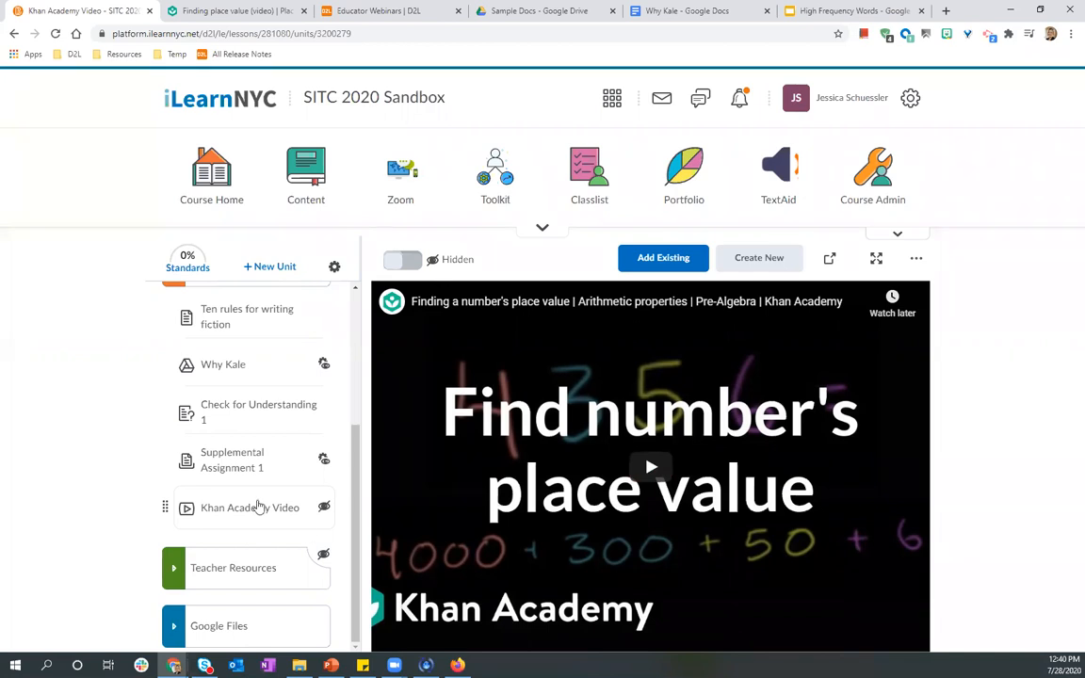
{"action": "scroll", "coordinate": [237, 577], "scroll_direction": "up", "scroll_amount": 2}
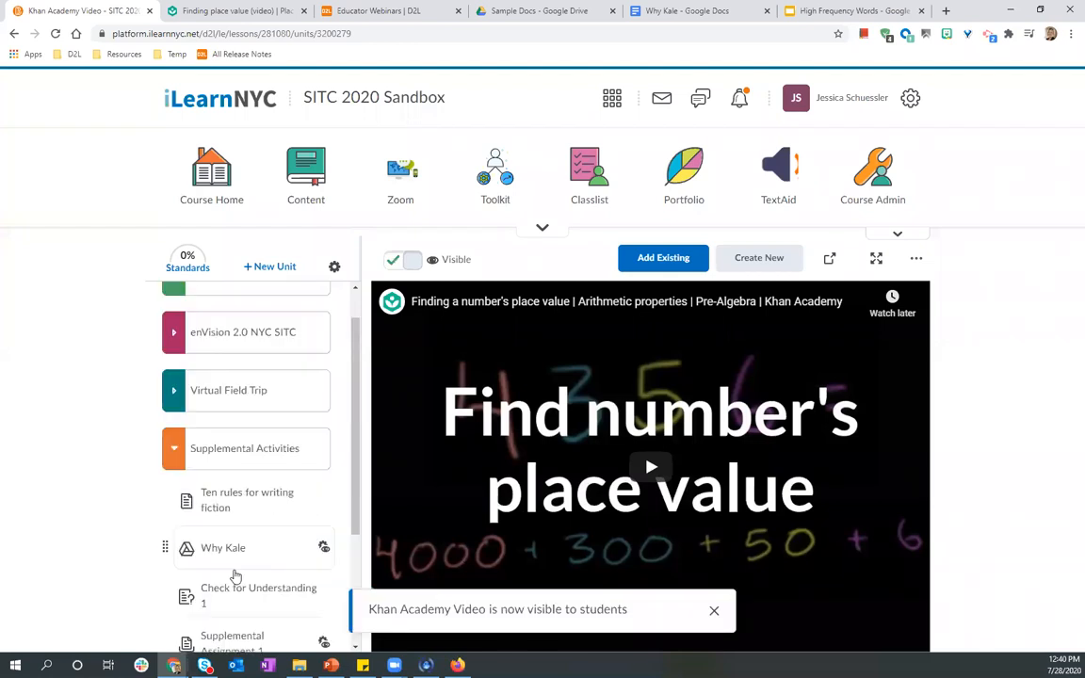
{"action": "scroll", "coordinate": [235, 577], "scroll_direction": "down", "scroll_amount": 2}
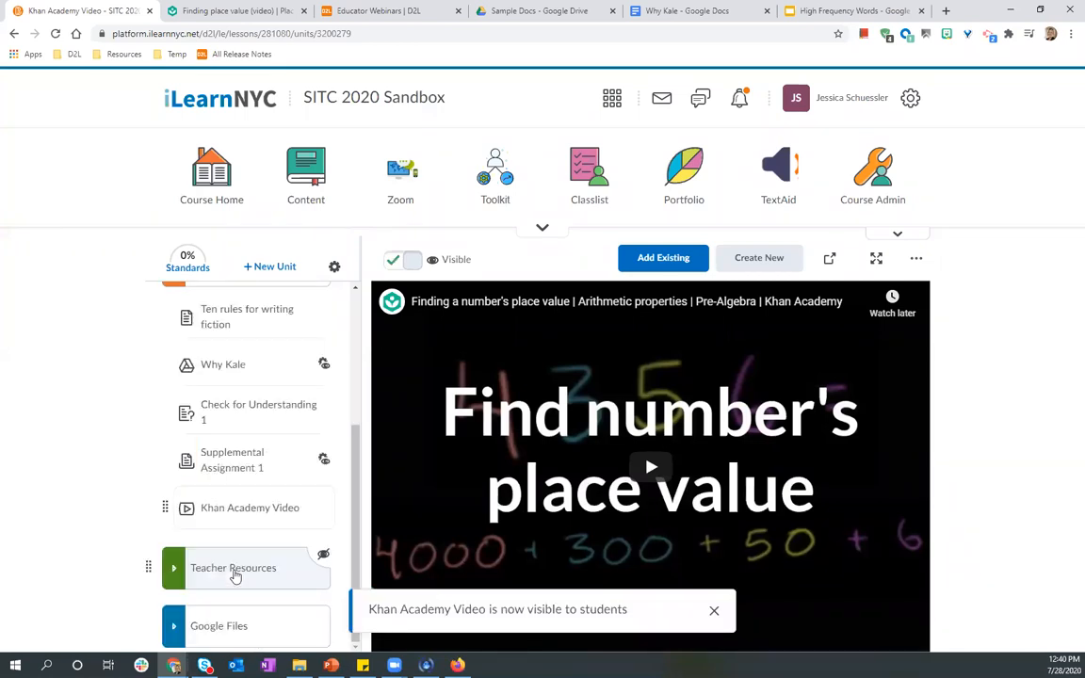